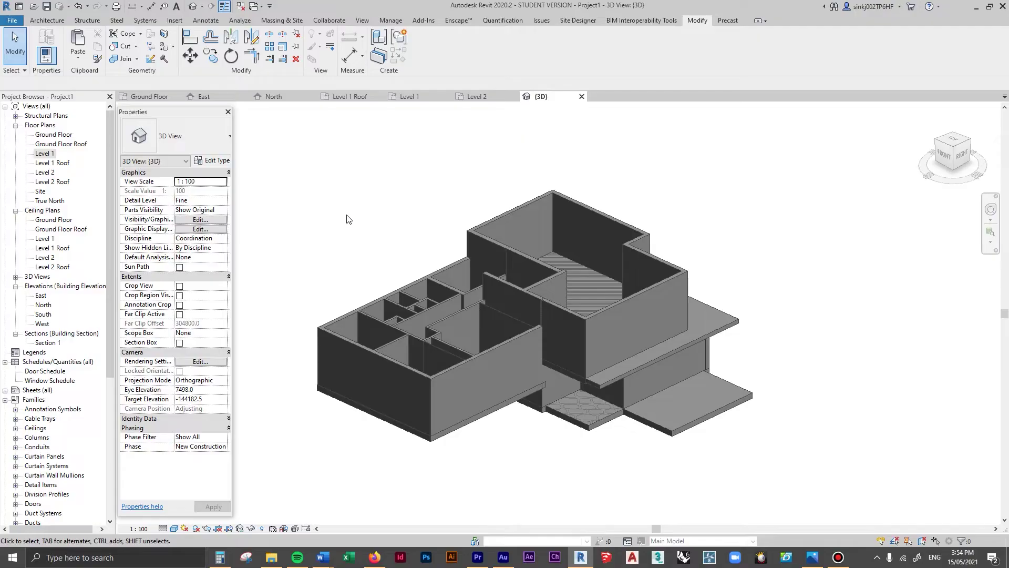
Switch to the East elevation showing levels from Ground Floor 0 up to Level 2 Roof 6200
left_click(204, 97)
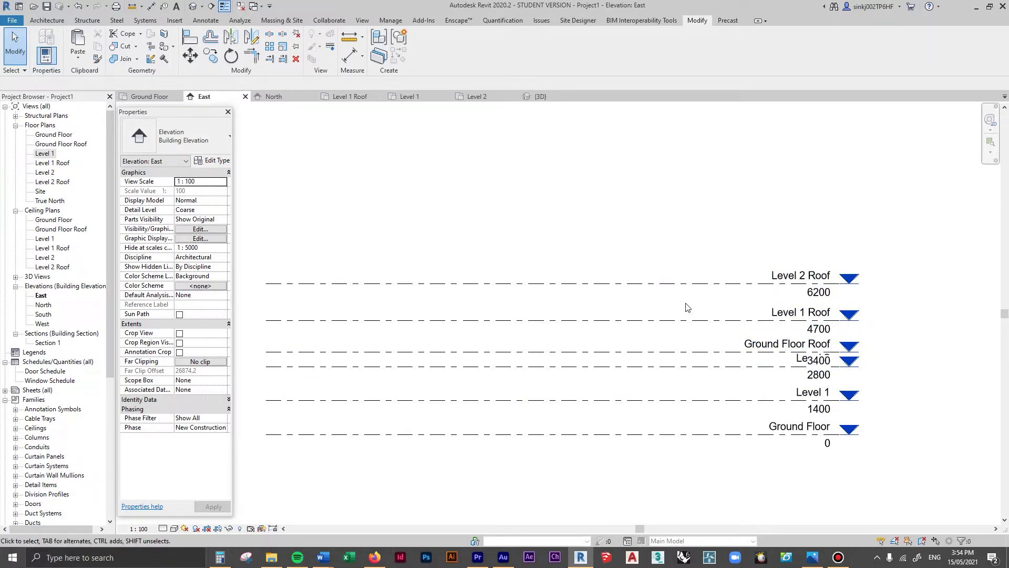
Select the three roof levels and hide them as elements in the East elevation
left_click_drag(703, 240, 677, 362)
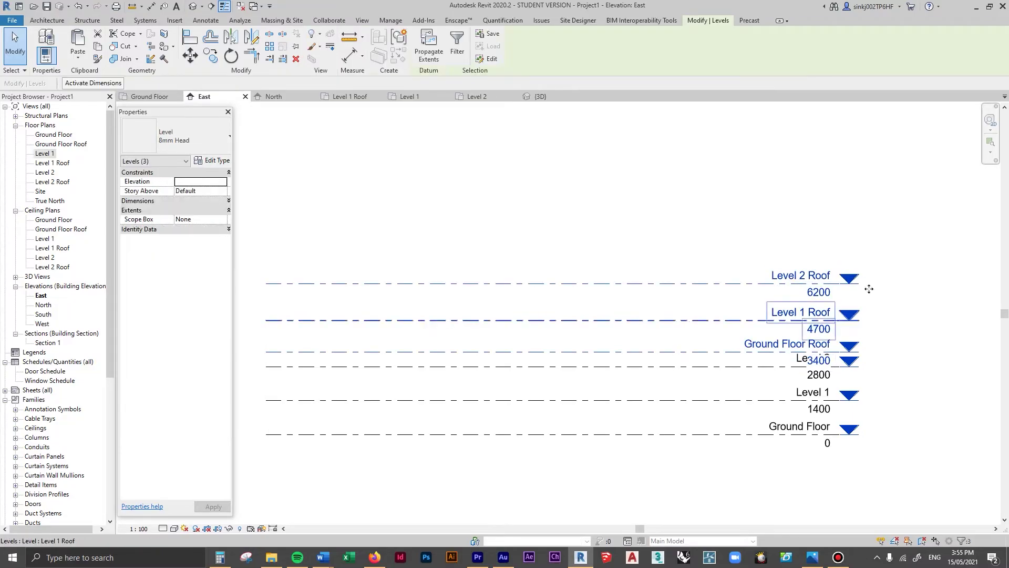
right_click(812, 274)
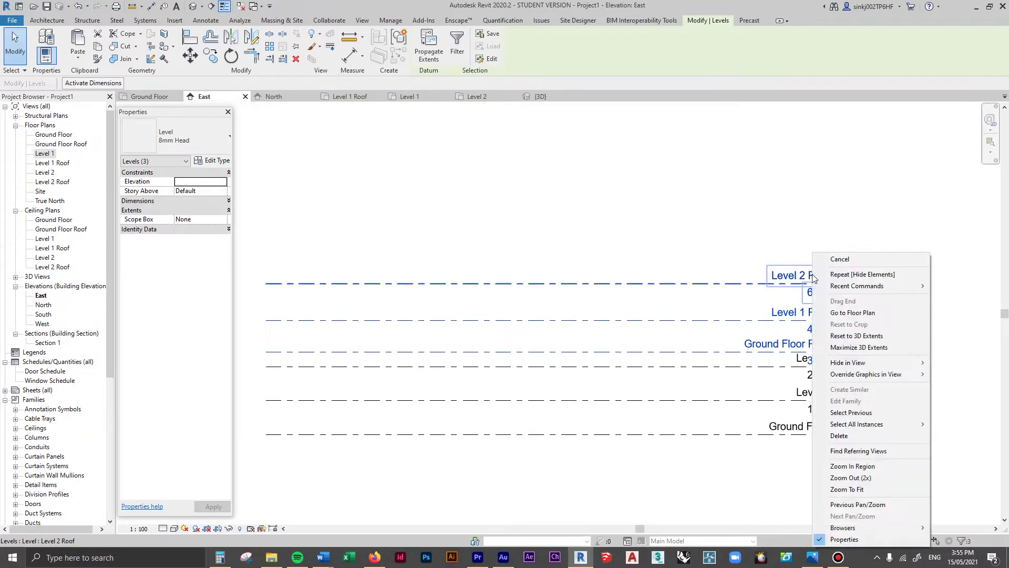
mouse_move(855, 362)
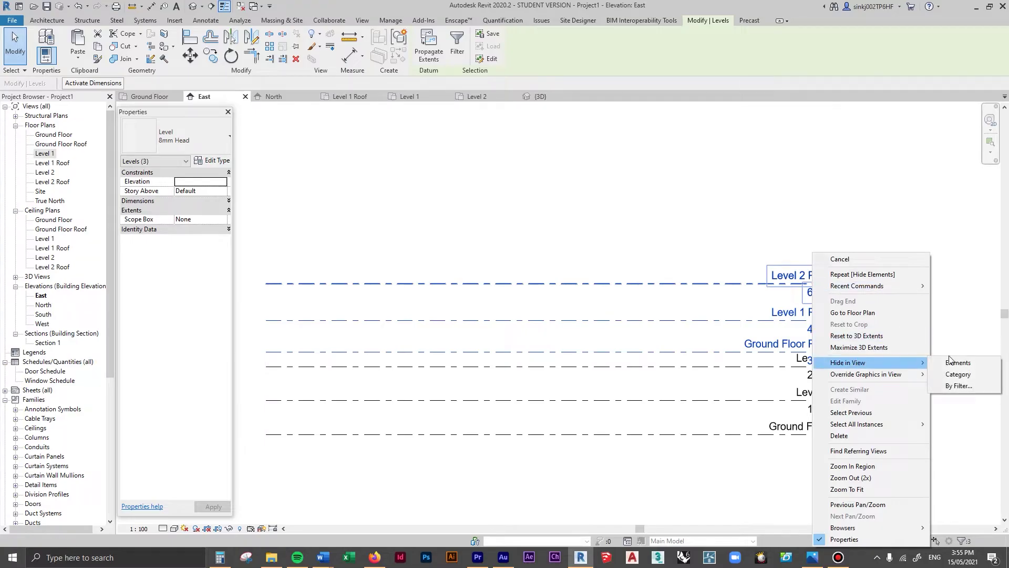
left_click(951, 362)
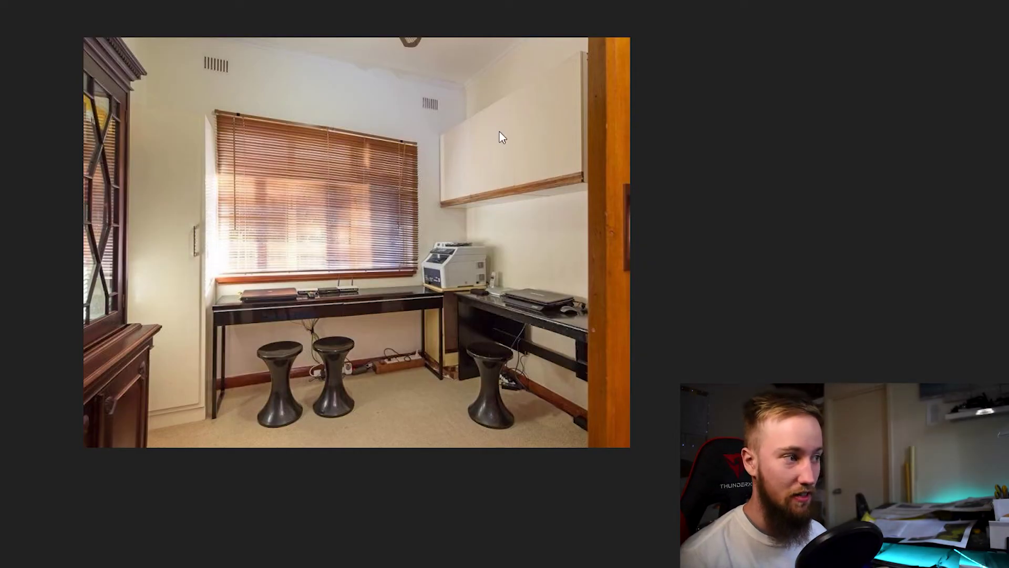
Page forward through the house reference photos from the office to the bedrooms
key("Right")
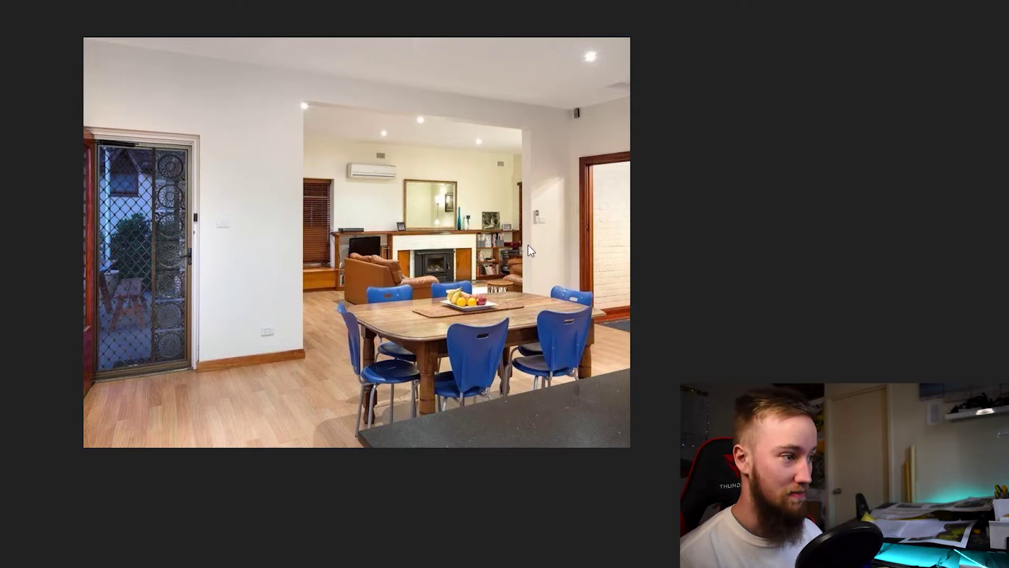
key("Right")
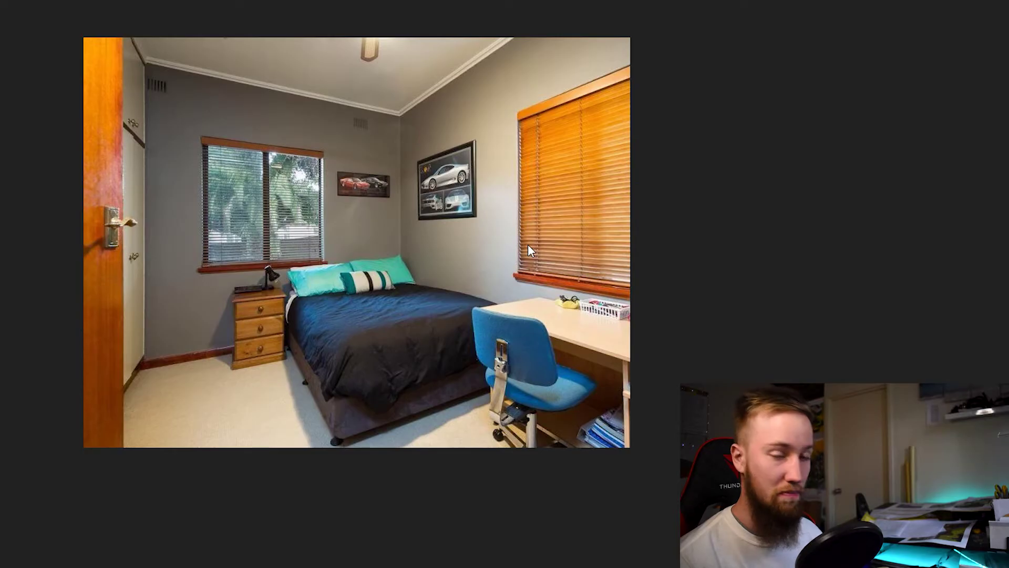
key("Right")
key("Right")
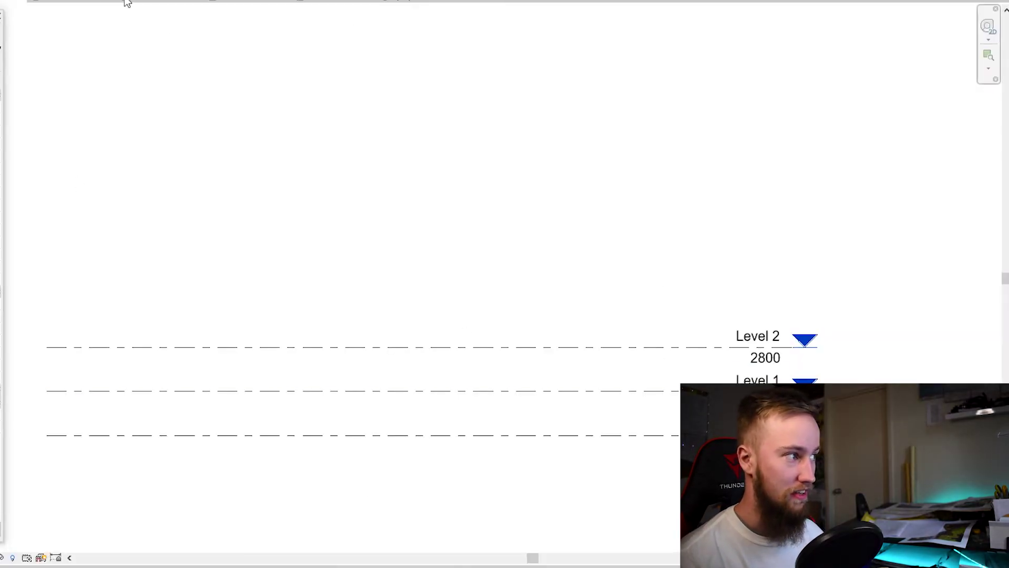
left_click(82, 1)
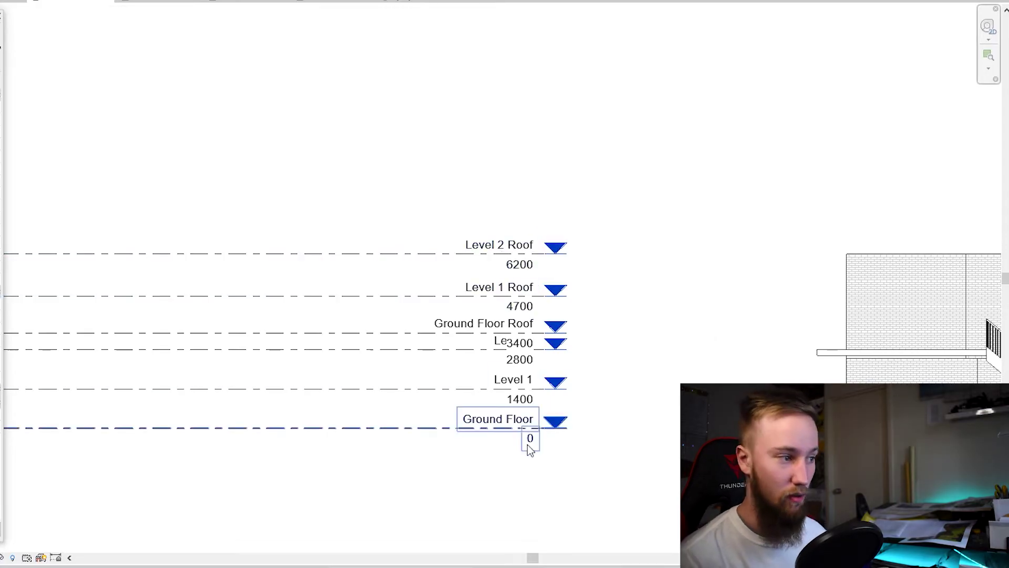
left_click(399, 1)
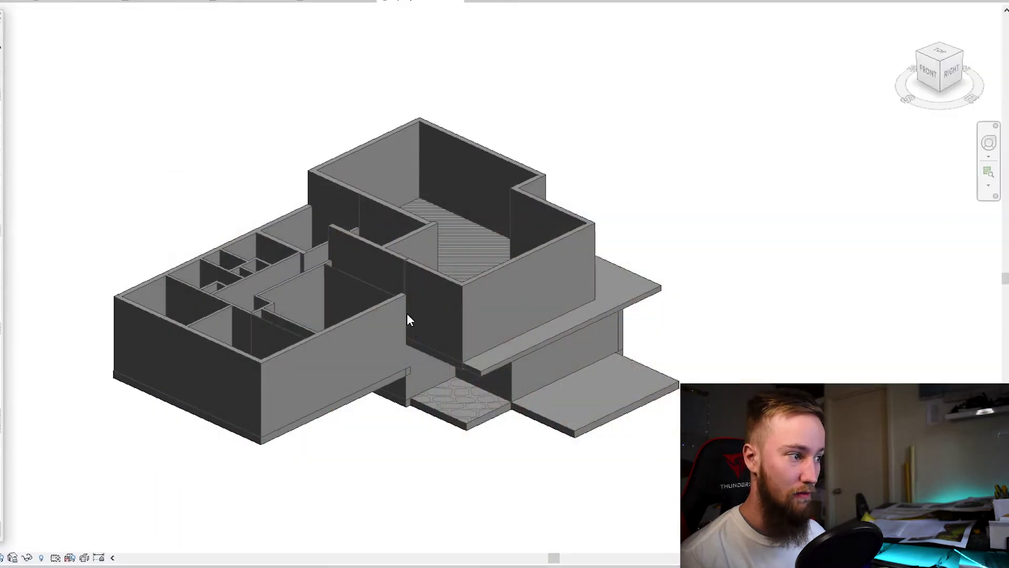
left_click(442, 361)
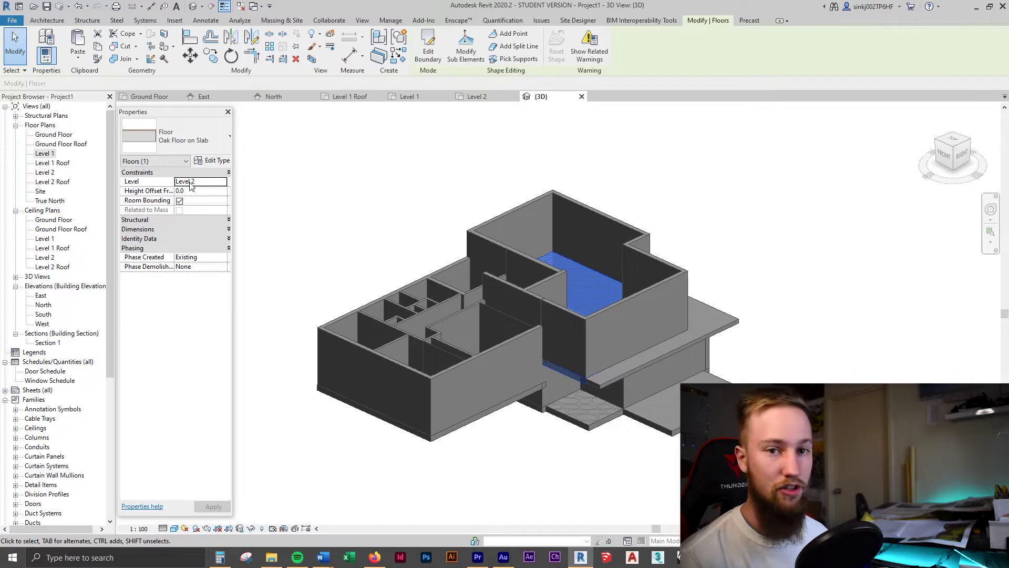
left_click(205, 97)
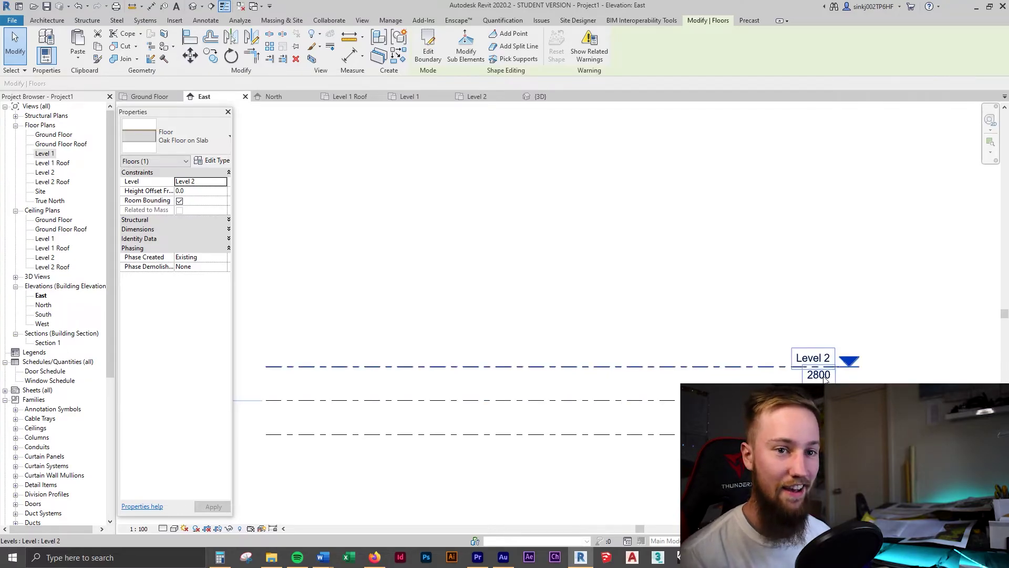
key("Escape")
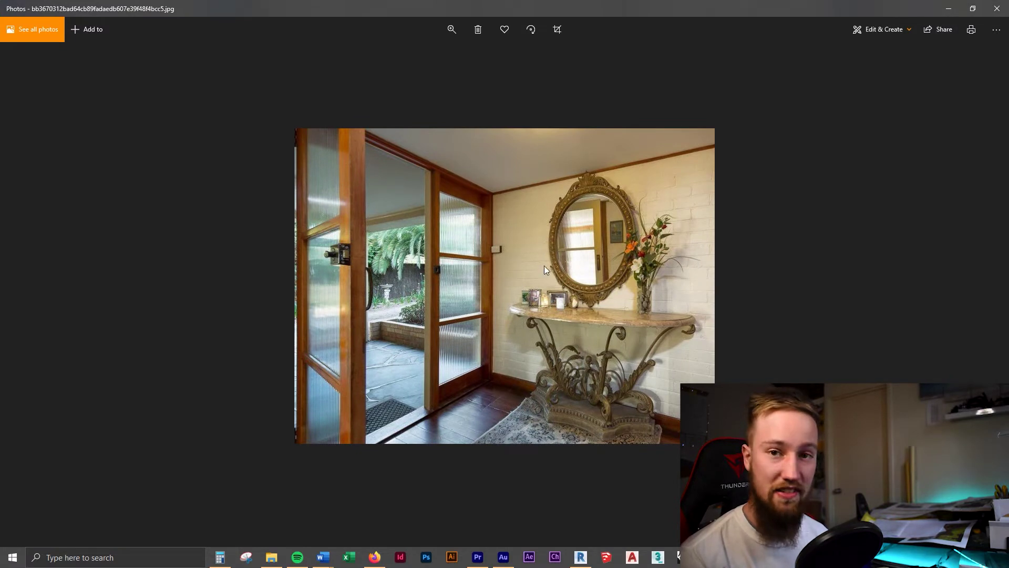
Minimize Photos and draw a new level across the East elevation with the Architecture Level tool
left_click(948, 9)
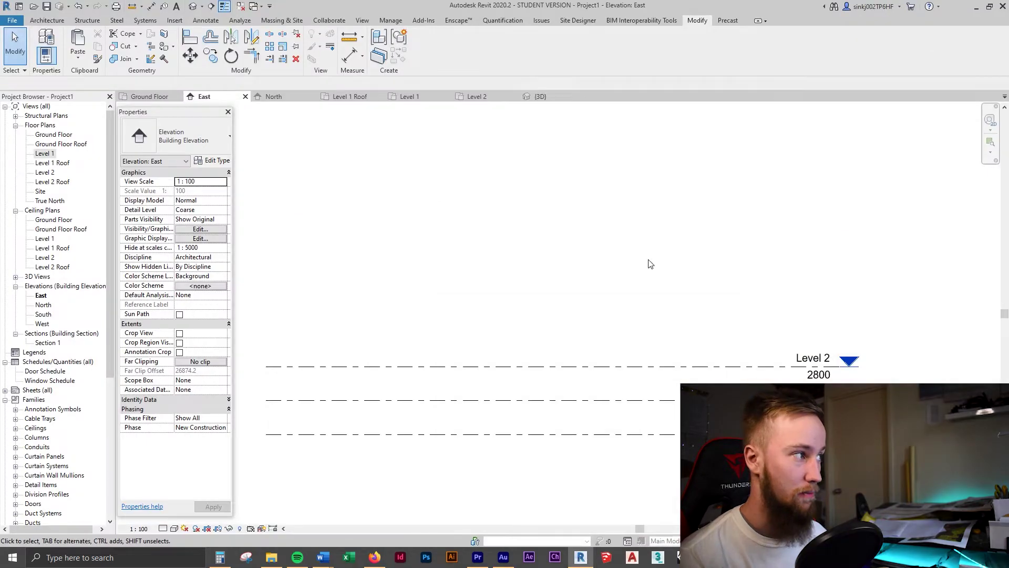
left_click(62, 21)
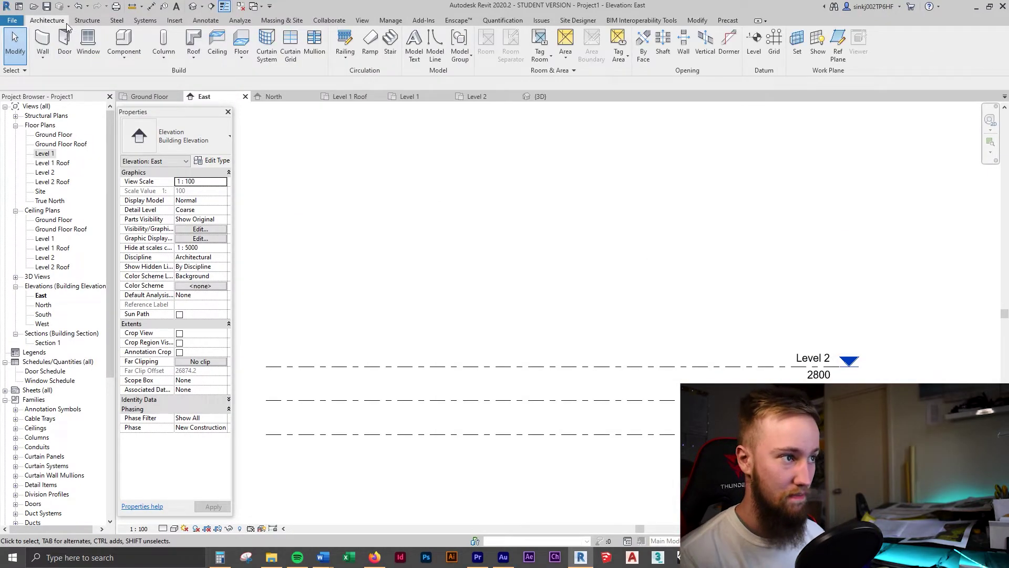
left_click(758, 54)
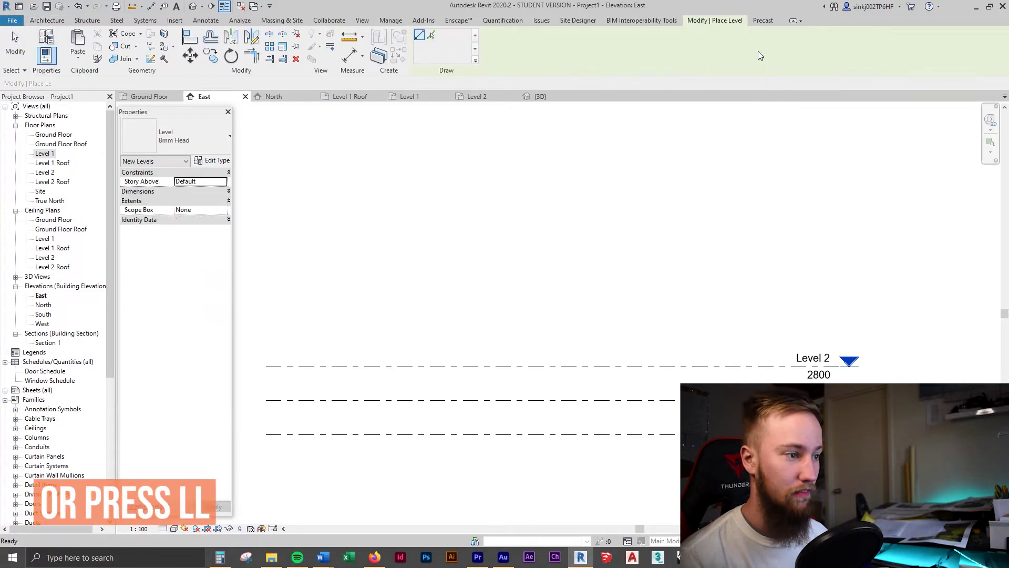
left_click(839, 319)
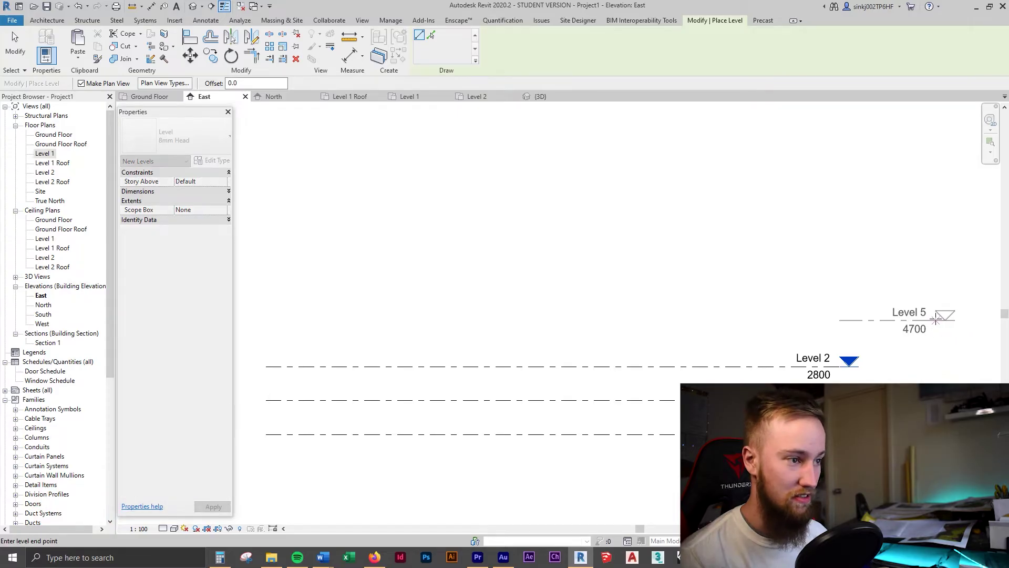
key("Escape")
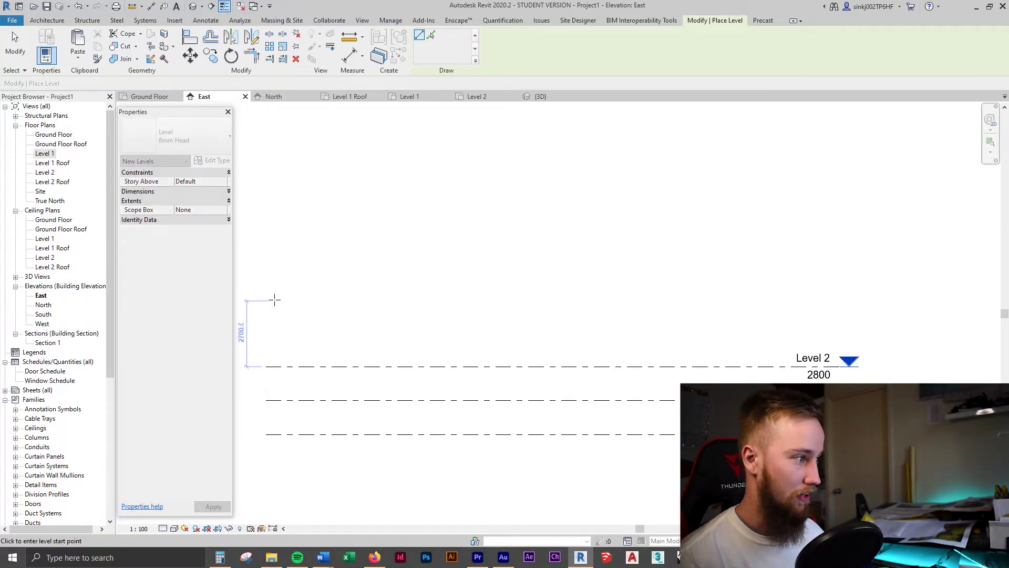
left_click(264, 300)
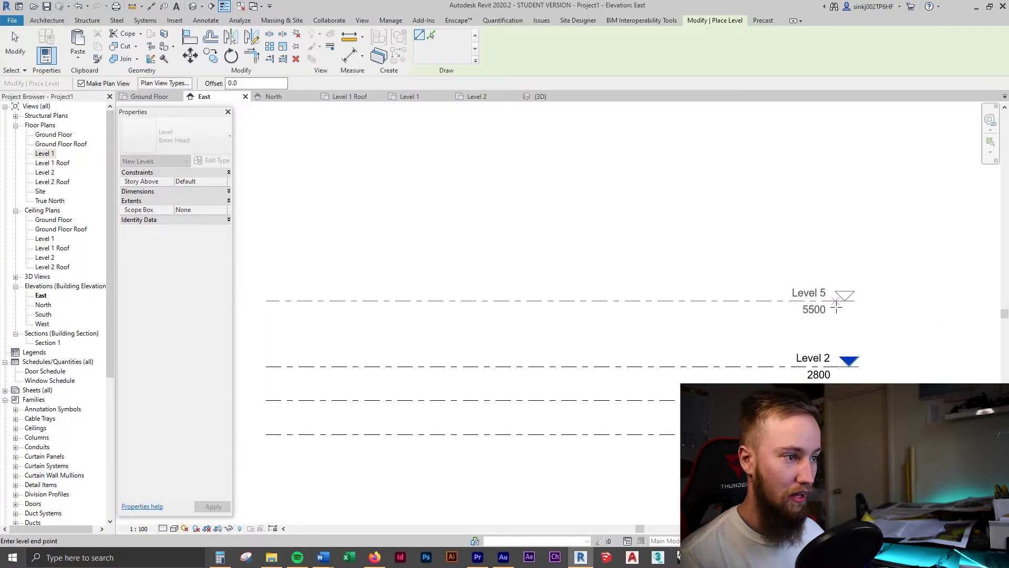
left_click(840, 300)
Name the new level Ground Floor Ceiling, rename its views, and set its elevation to 2600
left_click(823, 293)
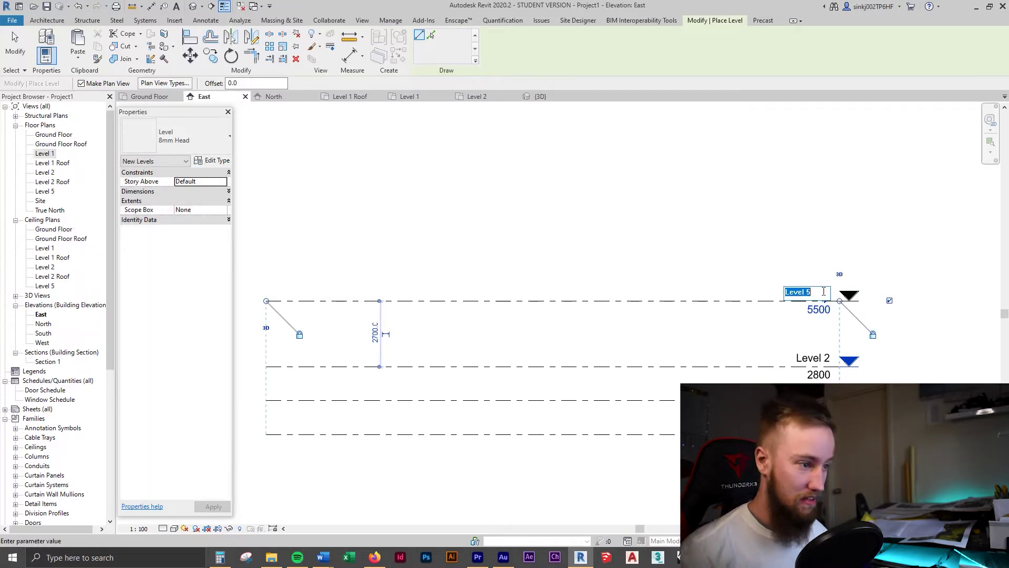
type("Gro")
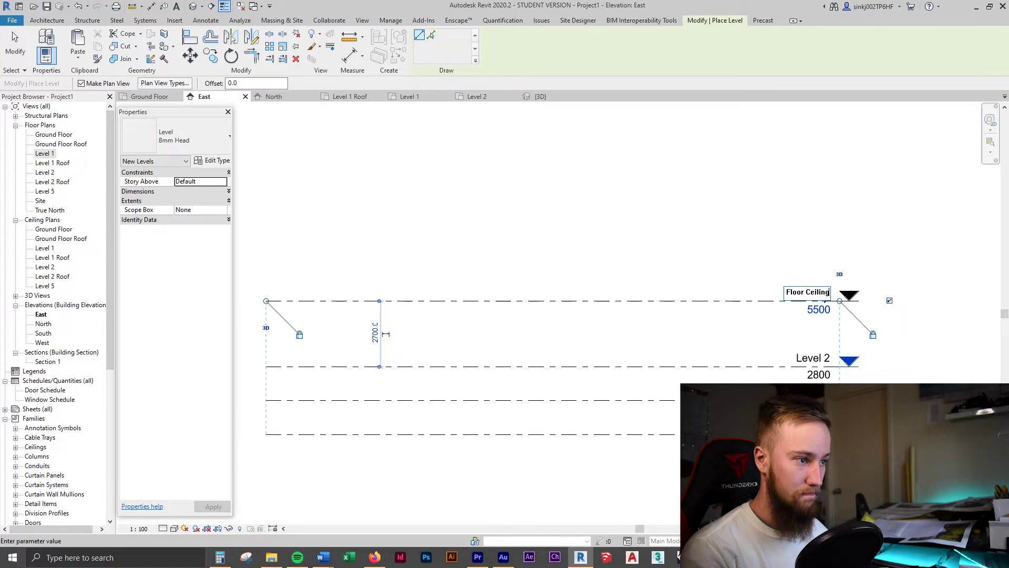
key("Return")
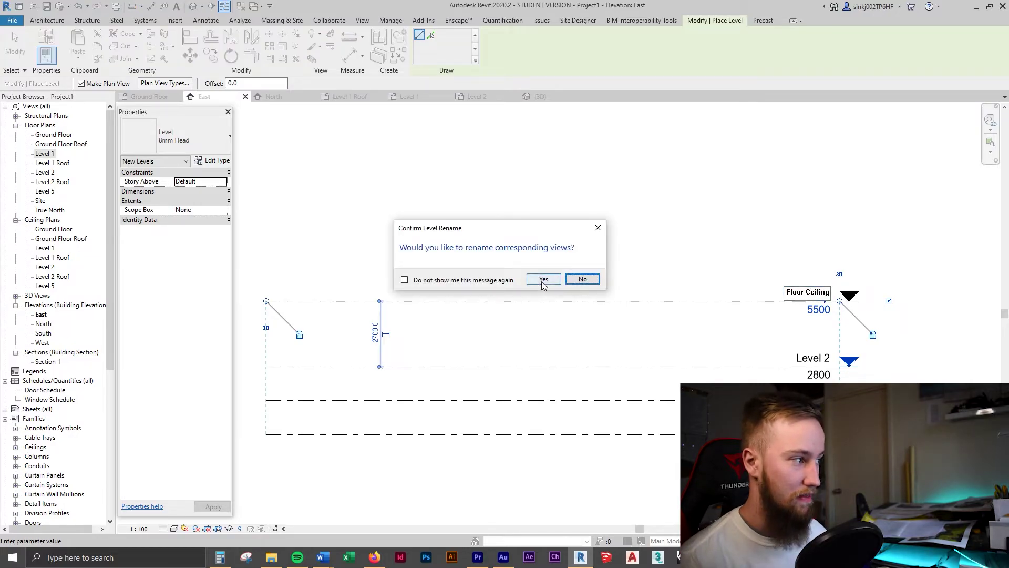
left_click(543, 279)
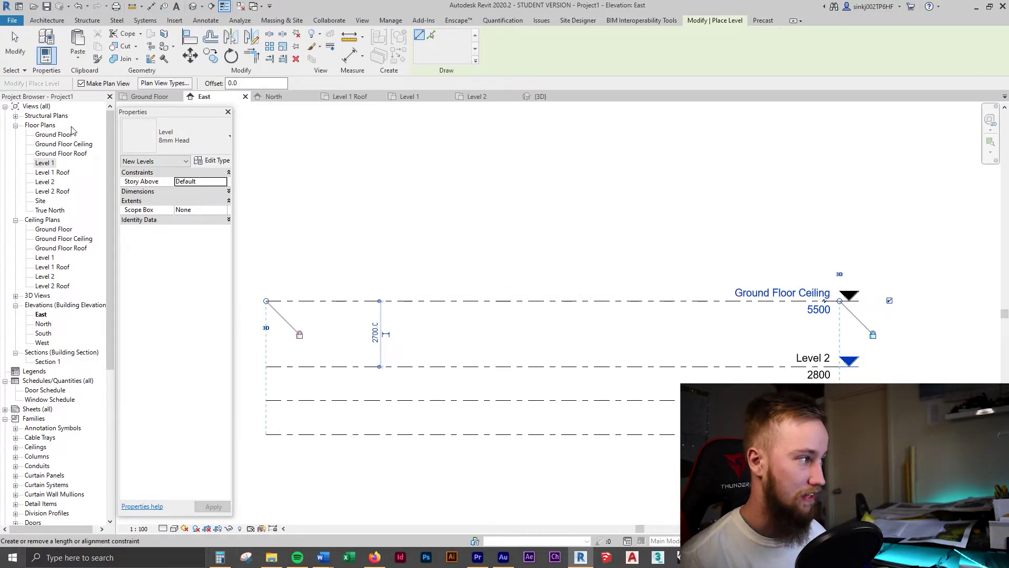
left_click(819, 309)
type("2600")
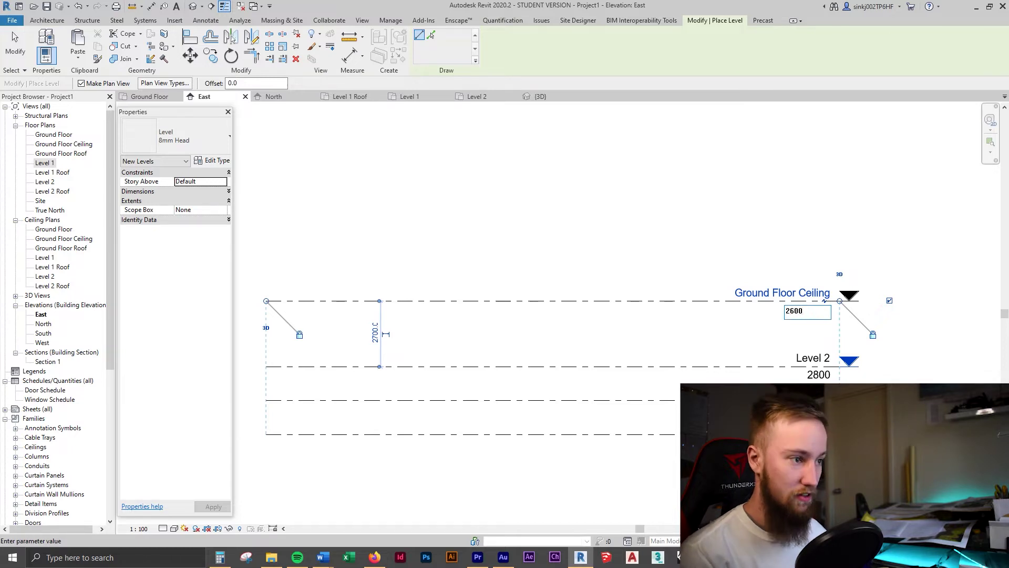
key("Return")
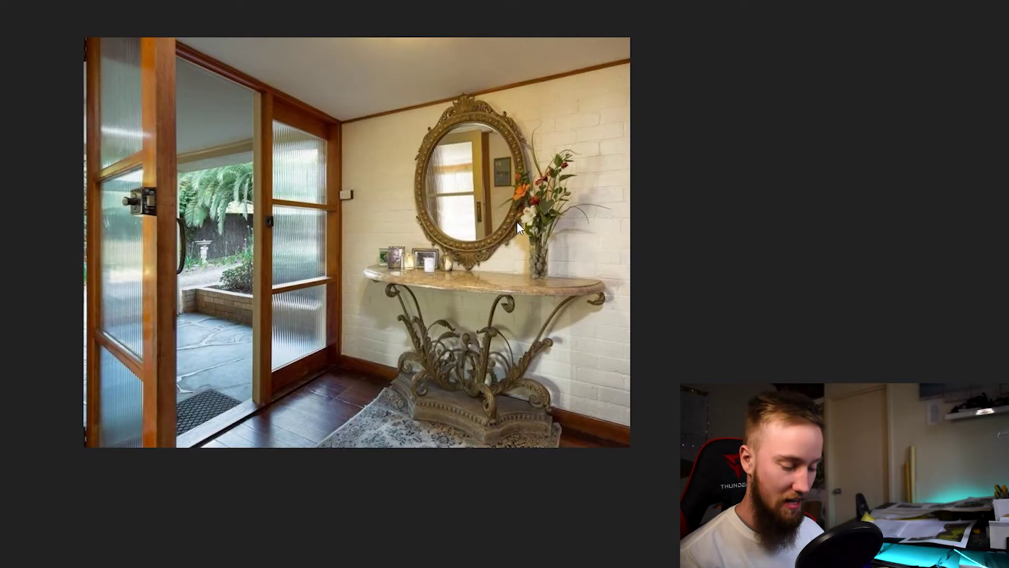
Flip between the entry hall and living room photos, then return to Revit
key("Left")
key("Right")
key("Right")
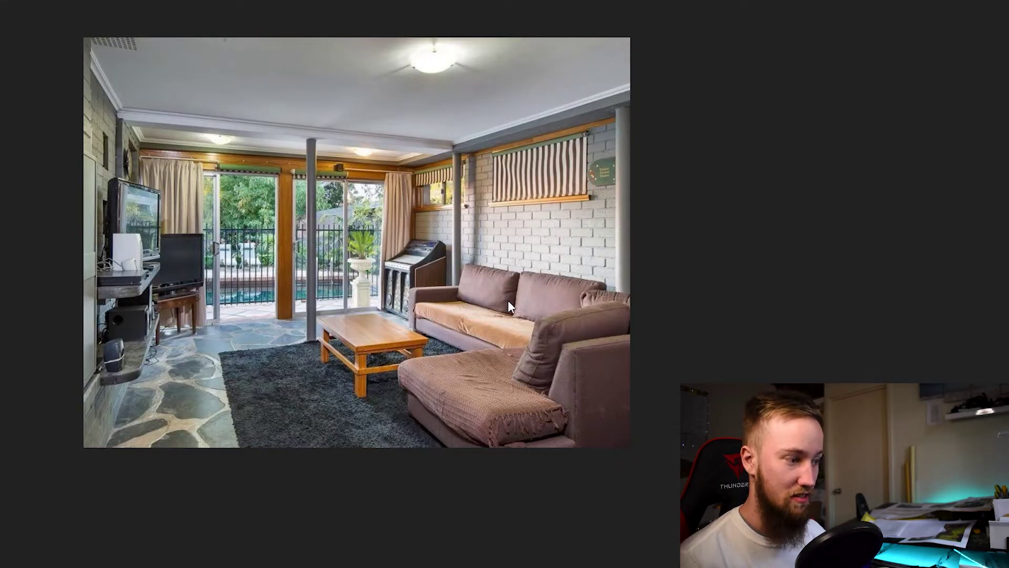
key("Left")
key("Right")
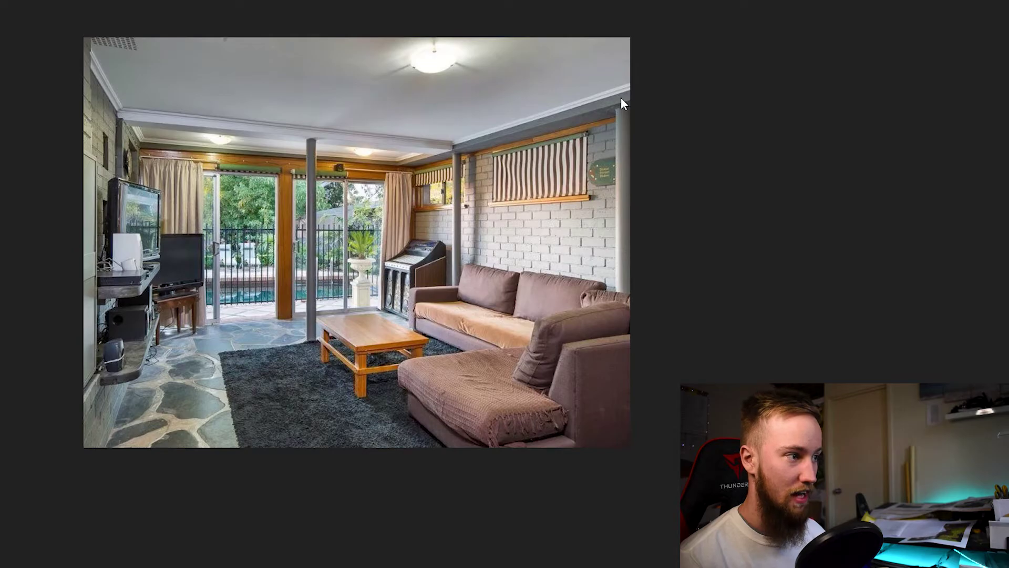
key("Left")
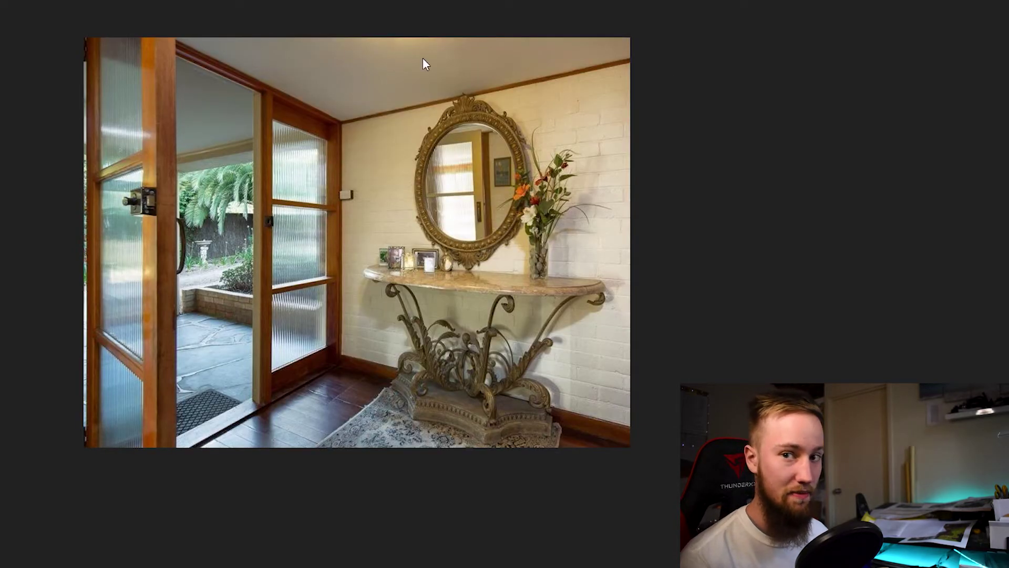
key("Right")
key("Right")
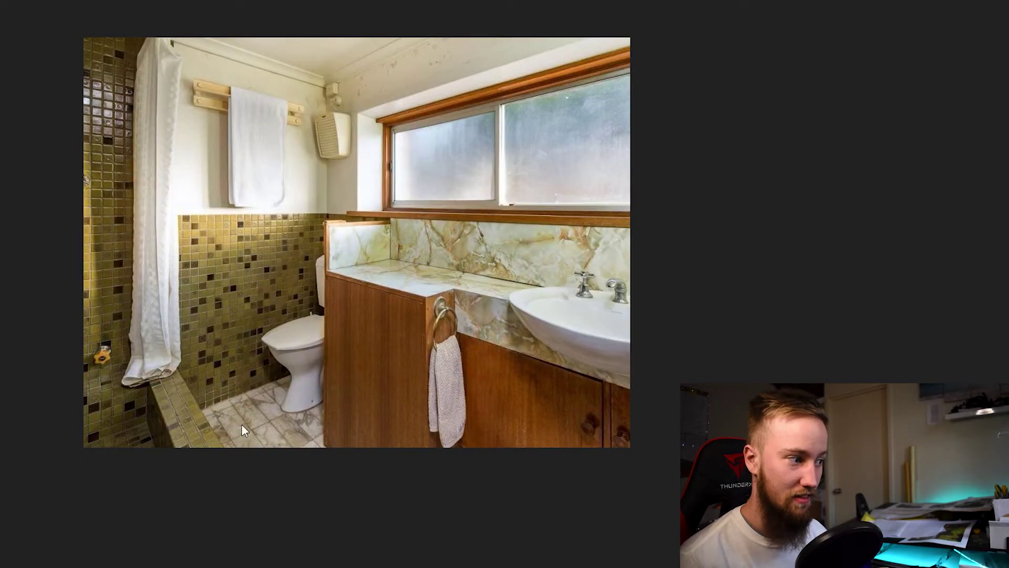
key("alt+Tab")
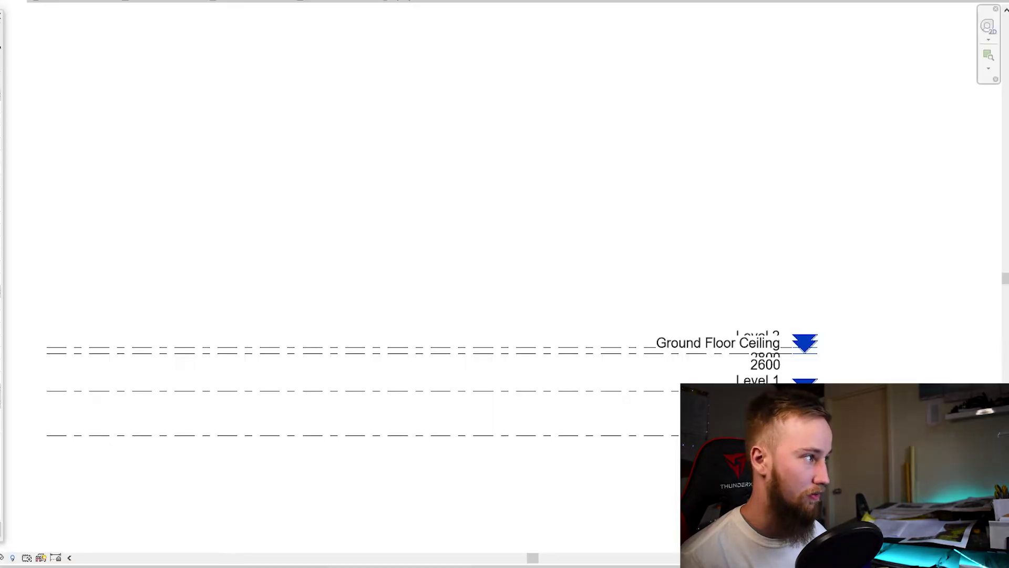
Look over the Ground Floor plan underlay, then bring up the bathroom reference photo
key("ctrl+Tab")
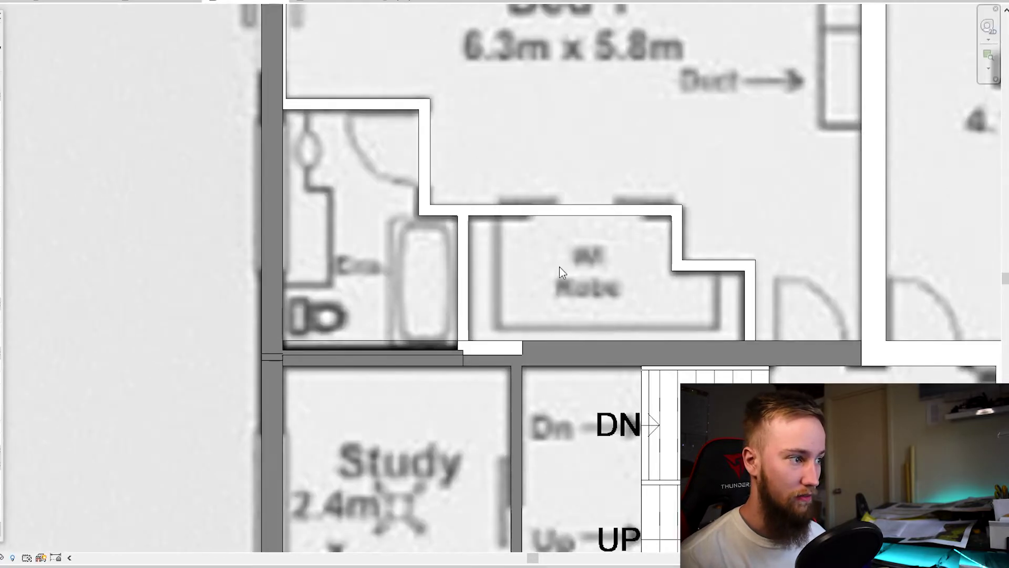
scroll(620, 330, "down", 5)
scroll(641, 315, "down", 2)
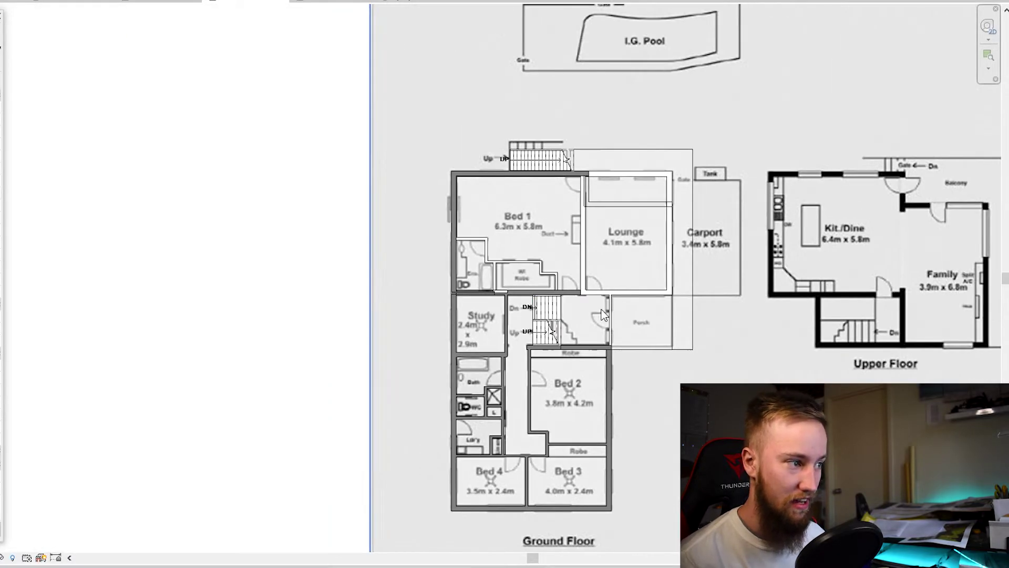
scroll(459, 285, "up", 3)
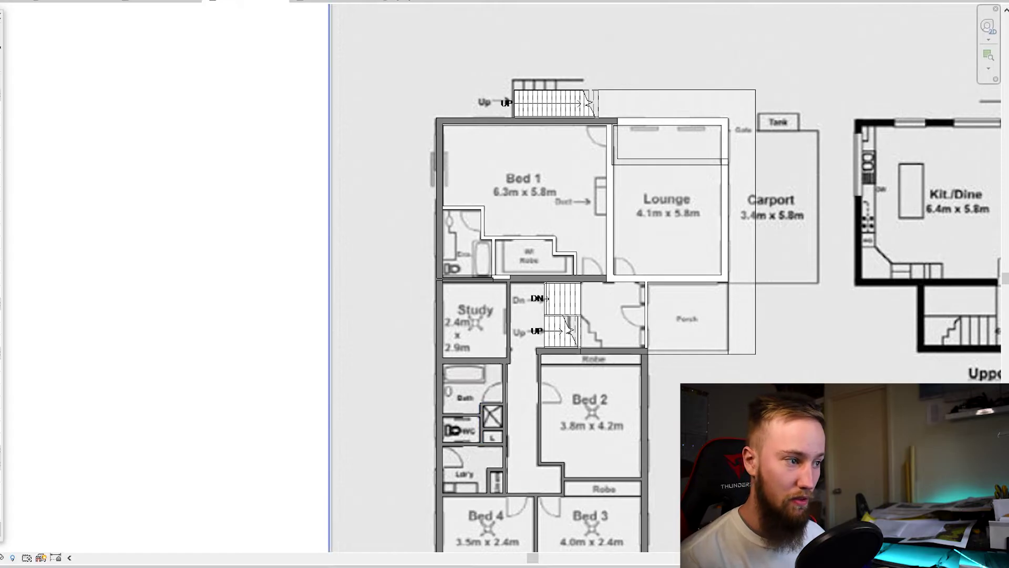
key("alt+Tab")
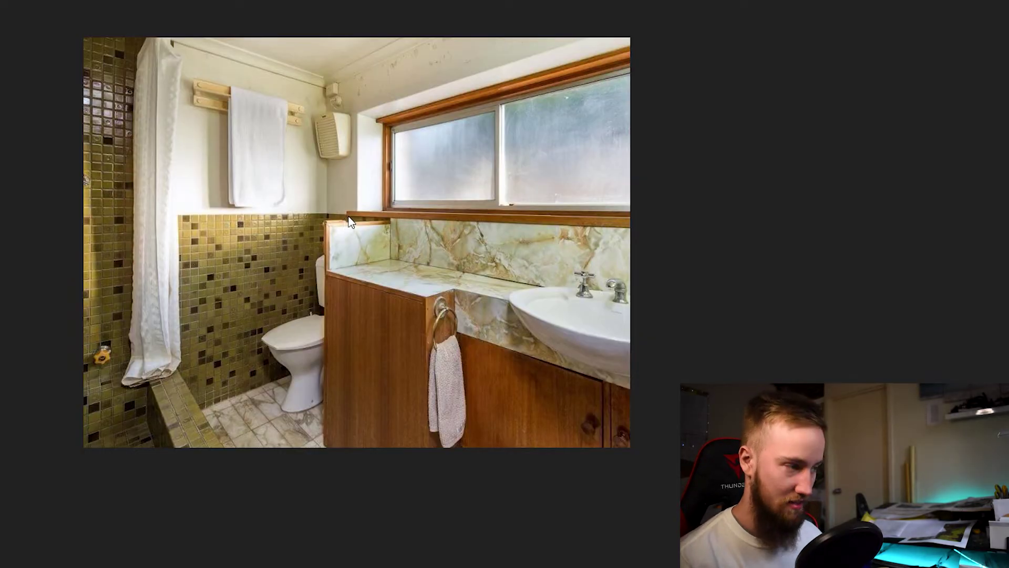
Browse the staircase, study and bedroom reference photos alongside the Revit floor plan
key("Right")
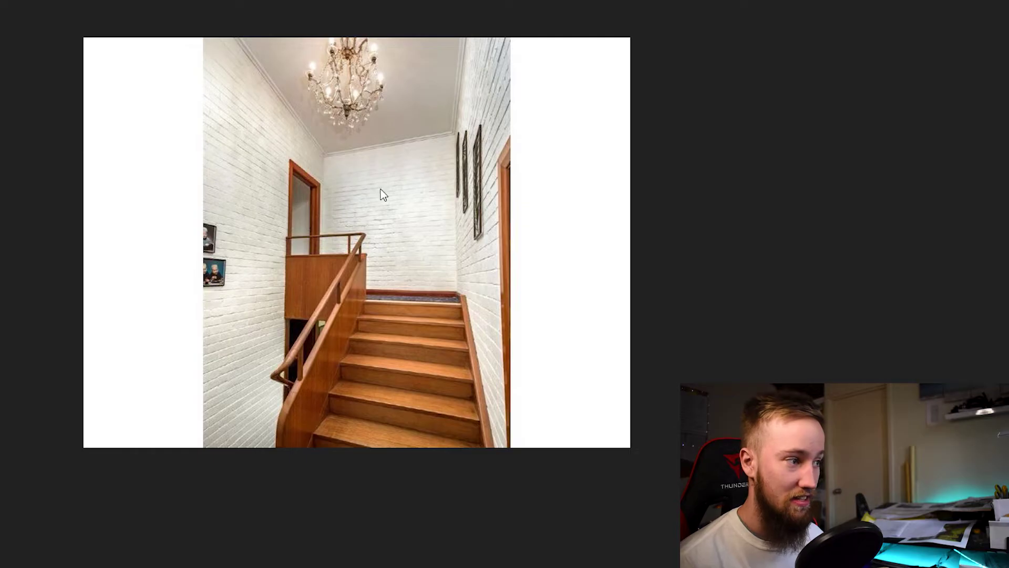
key("alt+Tab")
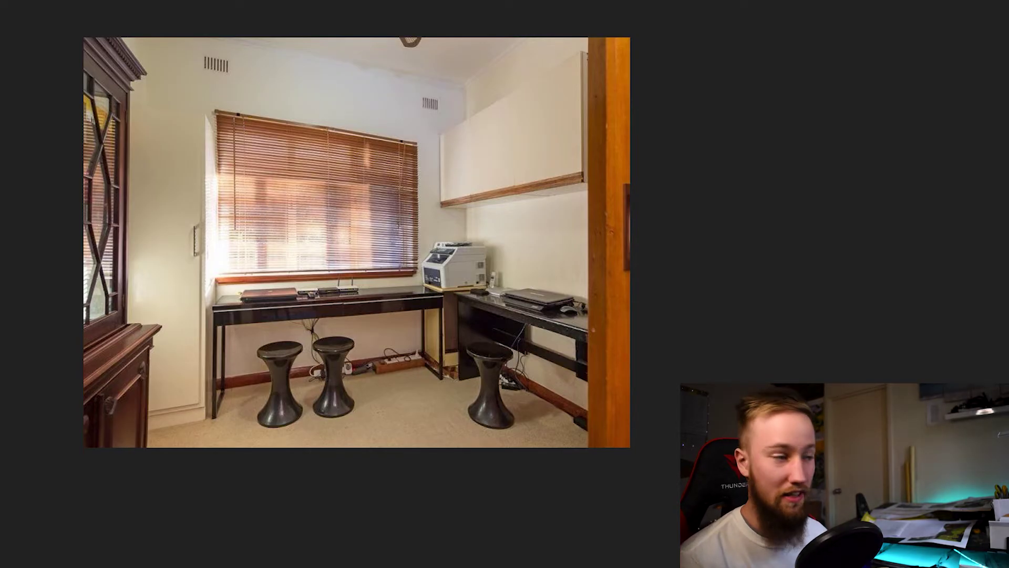
key("Right")
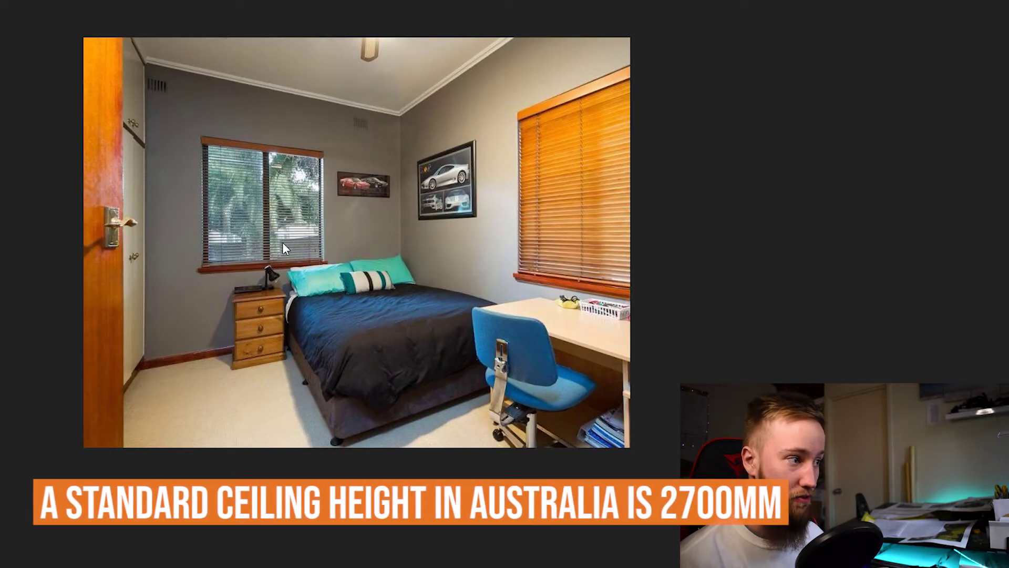
key("Right")
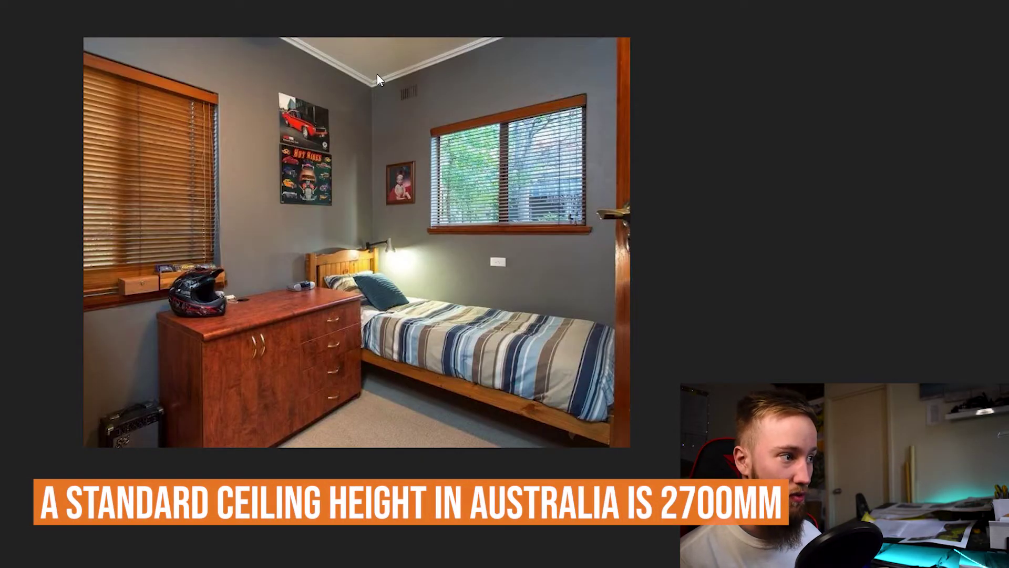
key("Left")
key("Left")
key("Right")
key("Right")
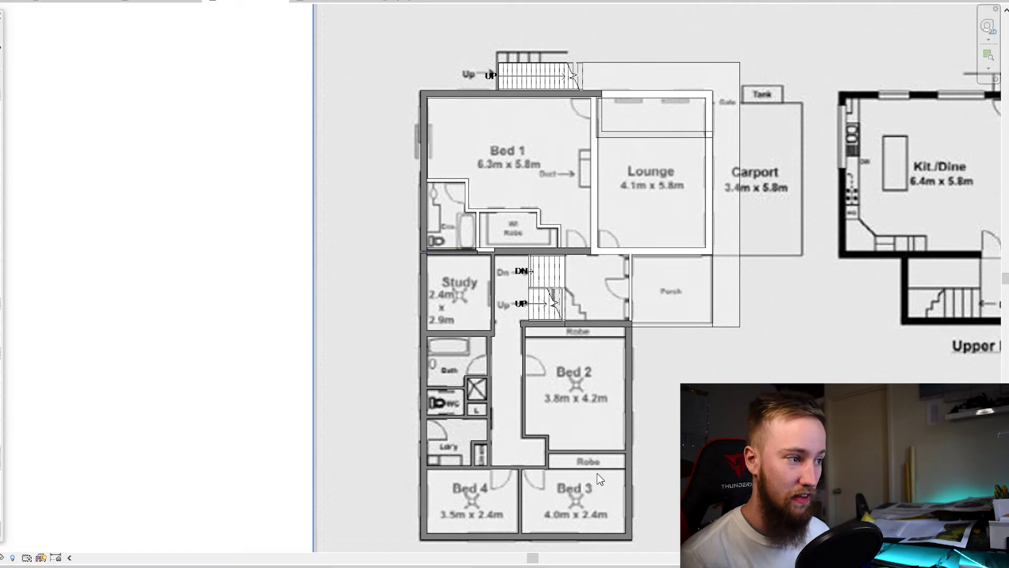
Bring up the East elevation and start summing 1400 + 2400 in Calculator
left_click(453, 252)
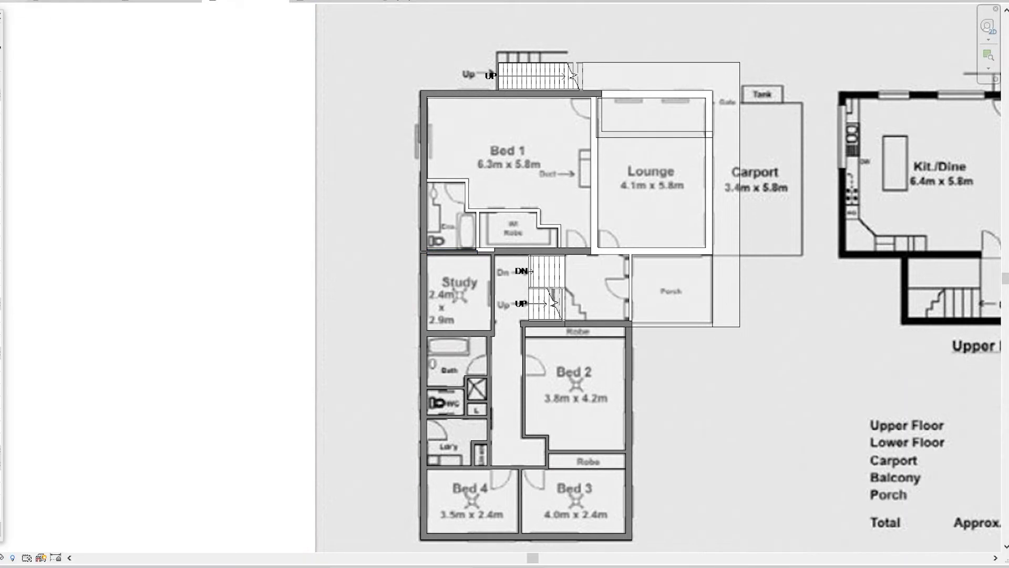
left_click(2, 1)
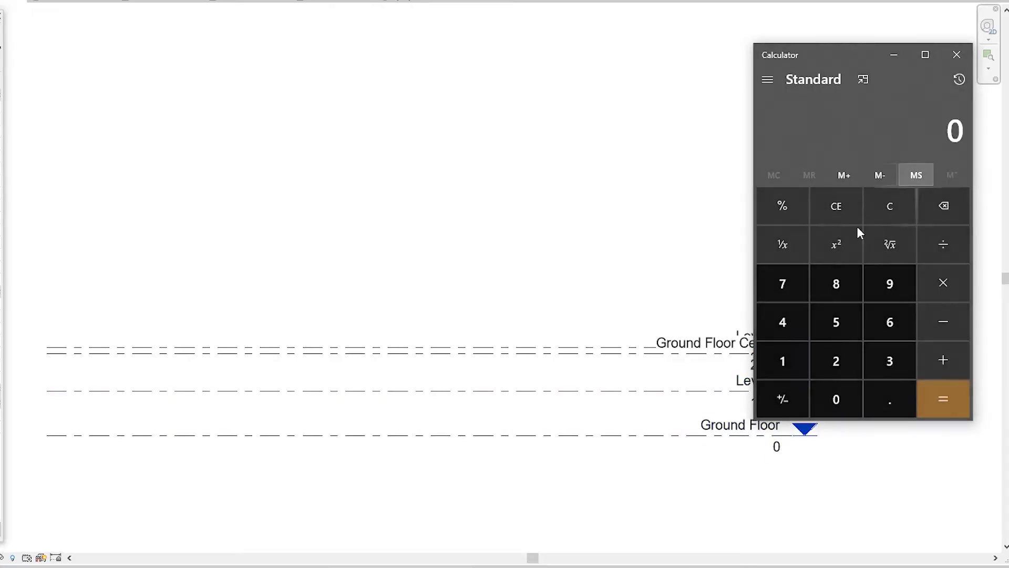
left_click(878, 203)
type("1400 + 2,400")
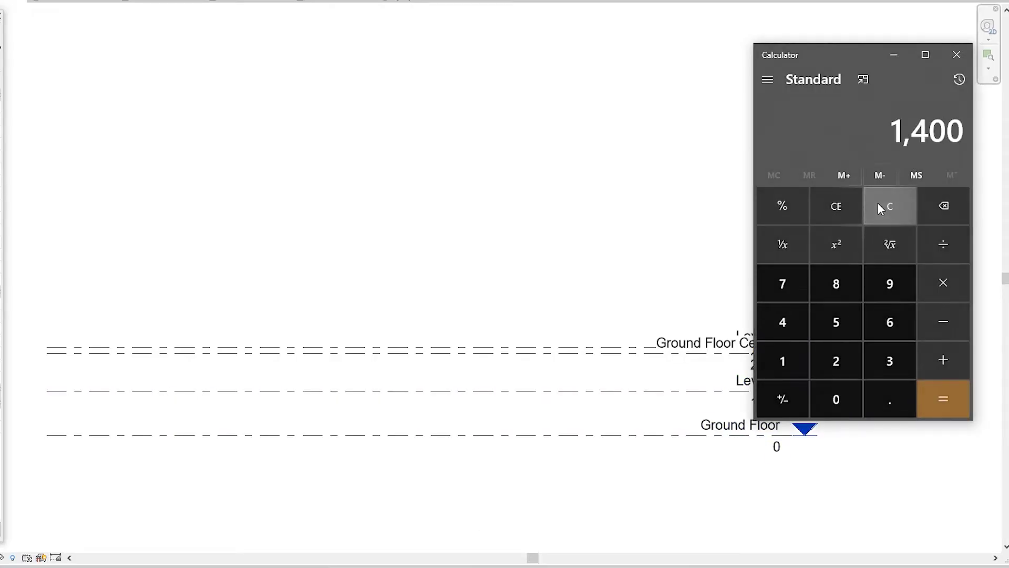
Total 1400 + 2400 to 3800, then draw a new level above the others in the elevation
key("Return")
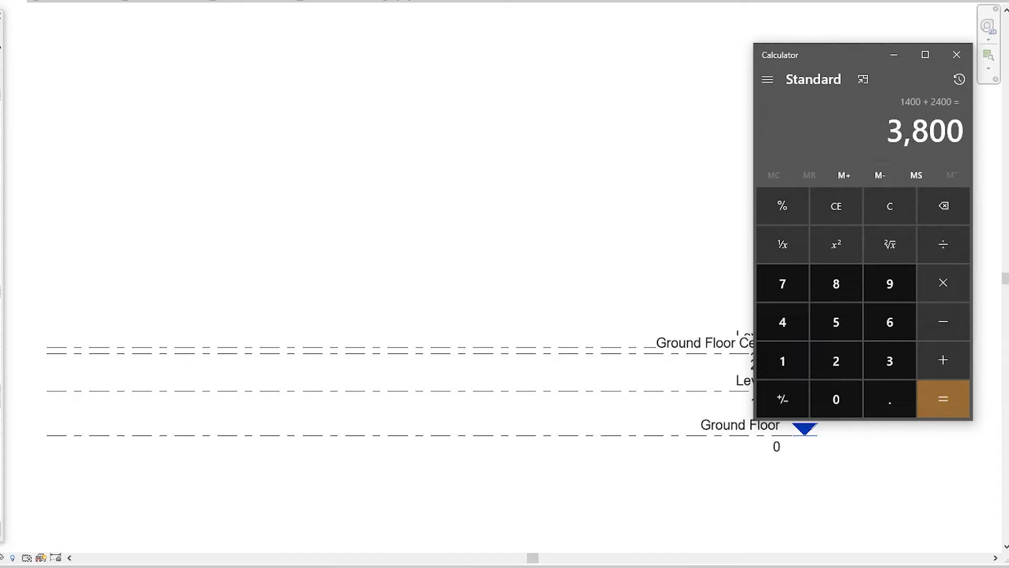
left_click(749, 270)
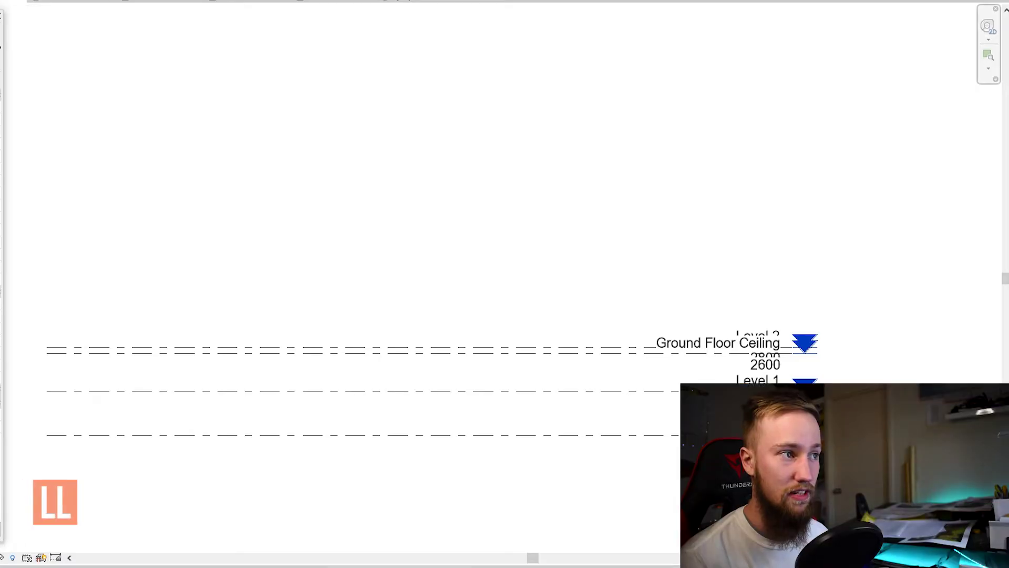
left_click(48, 234)
left_click(808, 236)
left_click(792, 227)
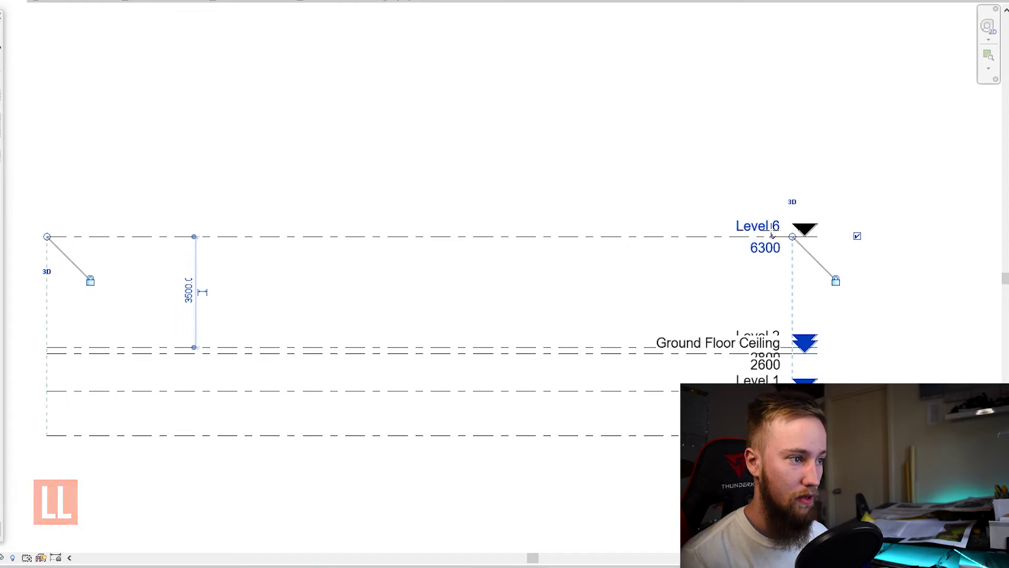
Name the new level Level 1 Ceiling, rename its views, and set its elevation to 3800
left_click(769, 227)
type("Level 1 Ceiling")
key("Return")
left_click(398, 235)
left_click(764, 250)
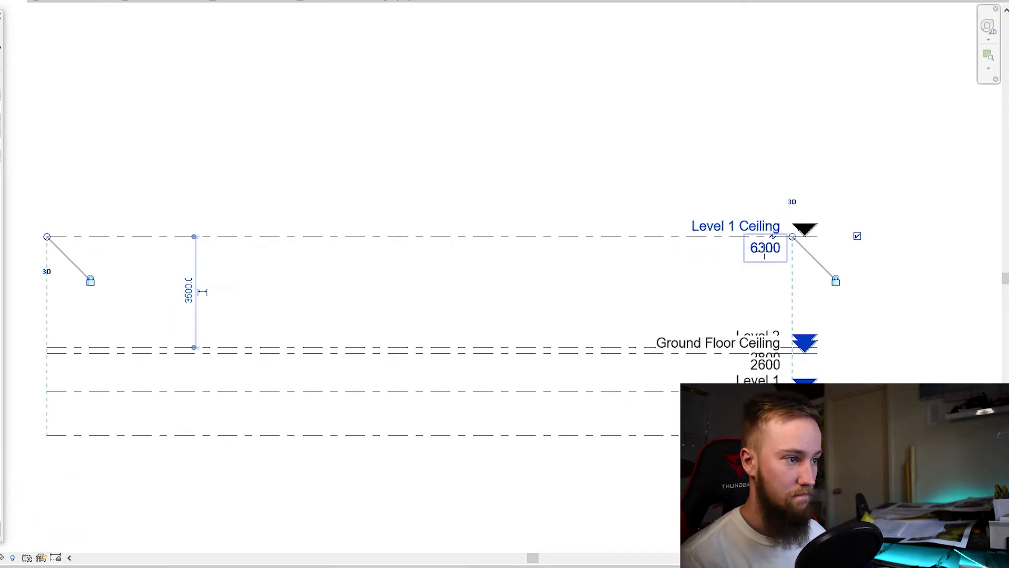
left_click(766, 256)
type("3800")
key("Return")
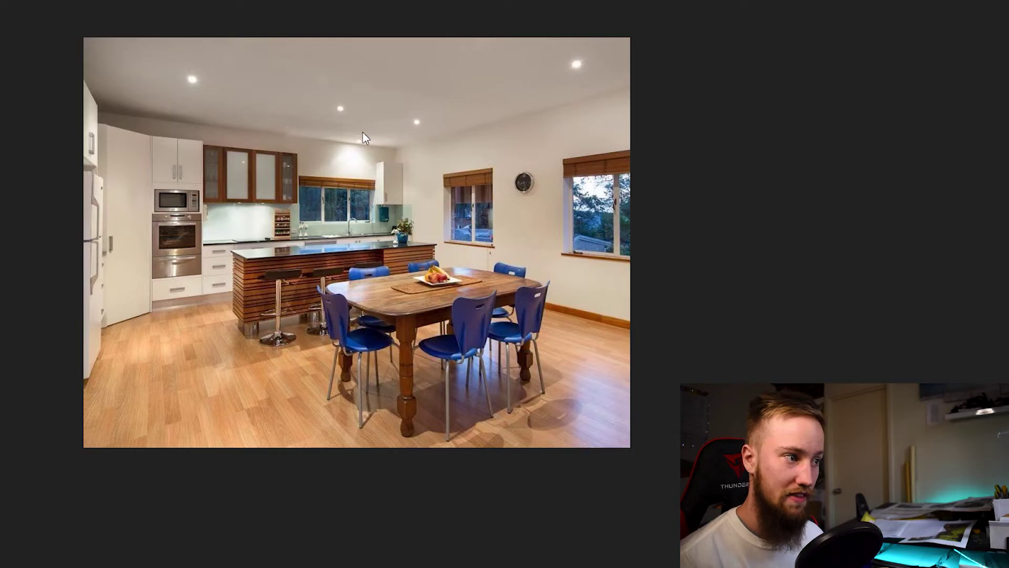
Browse the living area photos back to the staircase photo and zoom into it
key("Left")
key("Right")
key("Right")
key("Right")
key("Right")
key("Right")
key("Right")
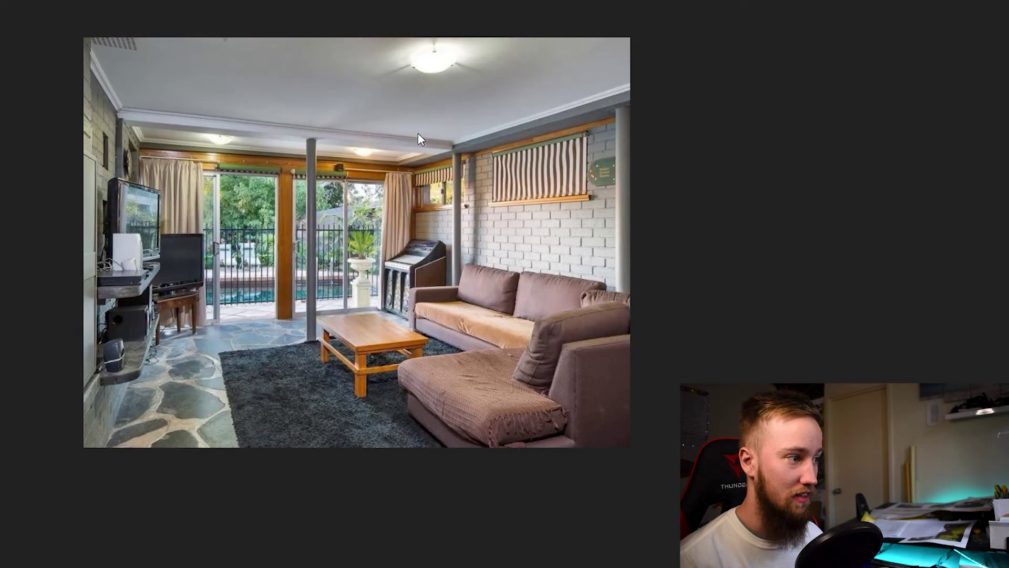
key("Left")
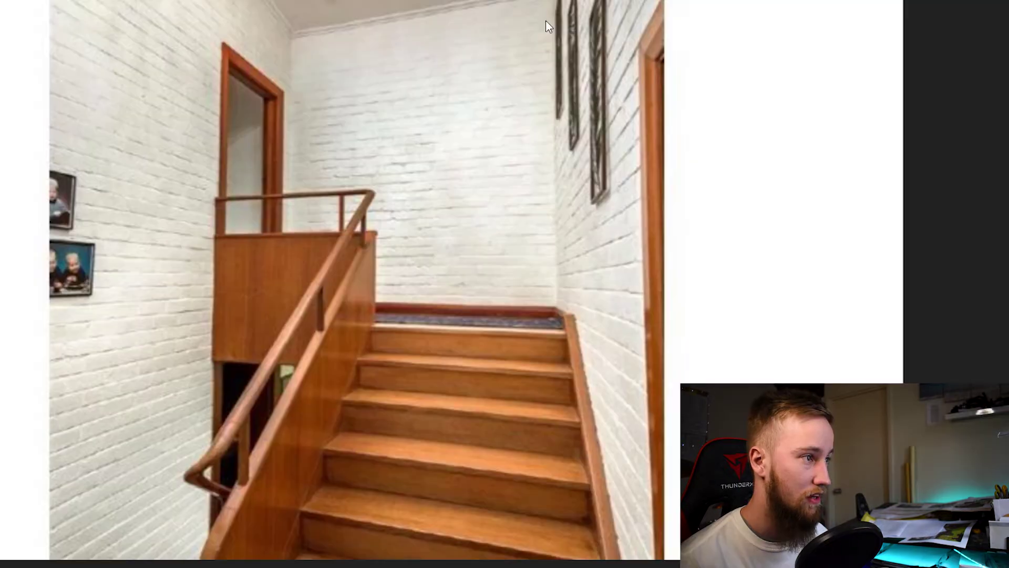
scroll(436, 248, "down", 2)
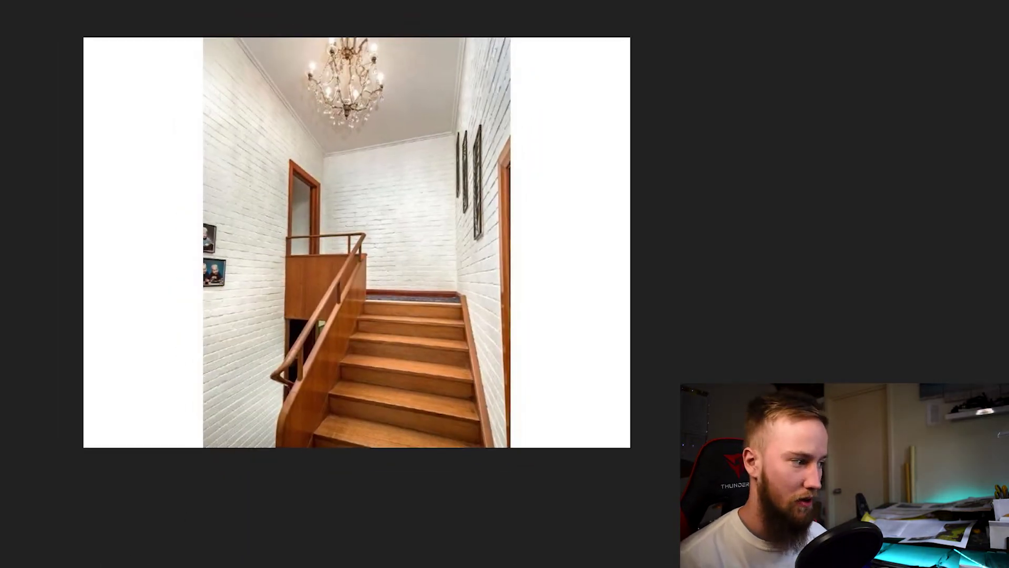
Compute 32 × 90 = 2,880 in Calculator, then return to the staircase photo
mouse_move(188, 567)
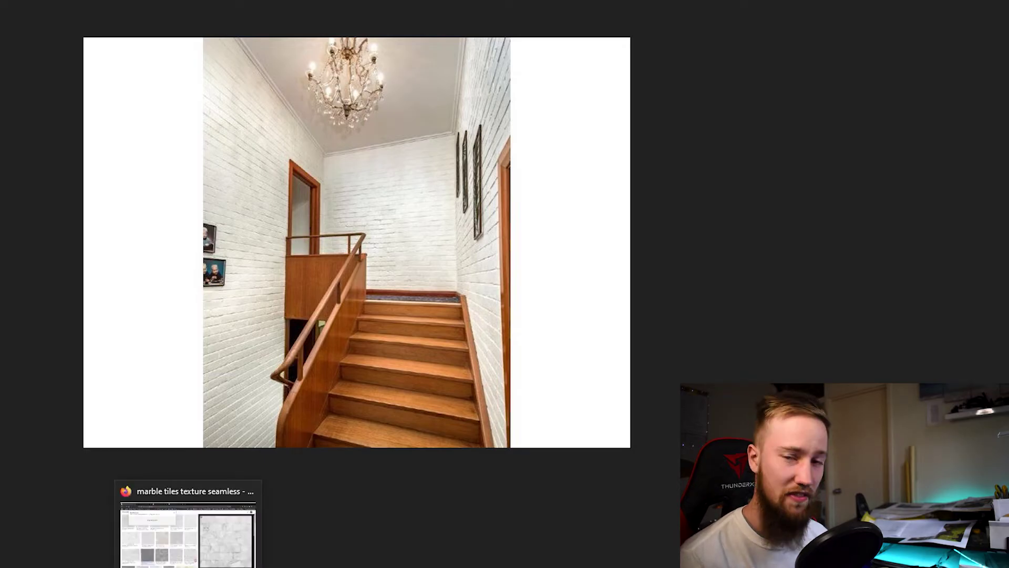
left_click(95, 565)
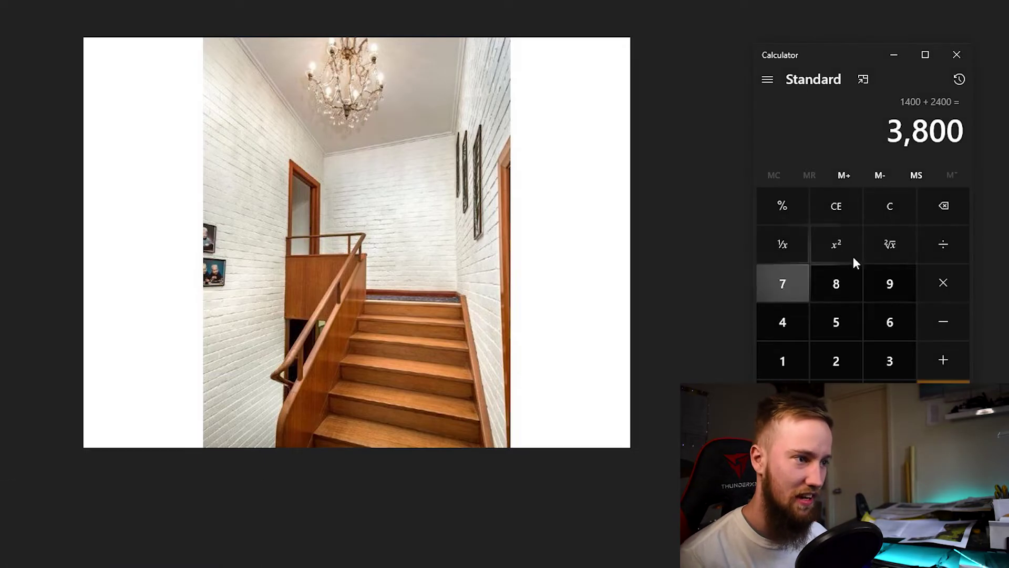
left_click(888, 215)
type("32*90")
key("Return")
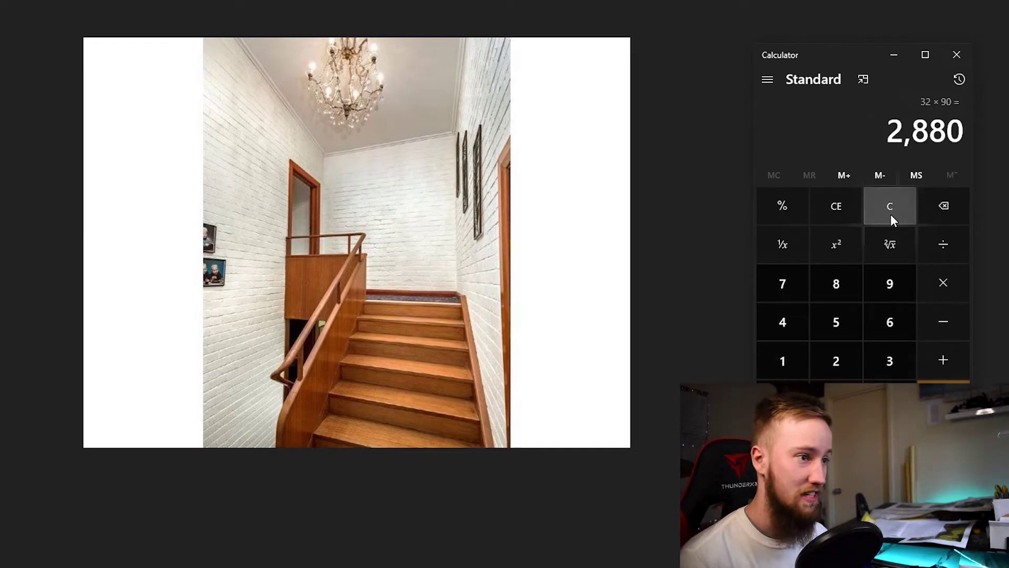
left_click(553, 197)
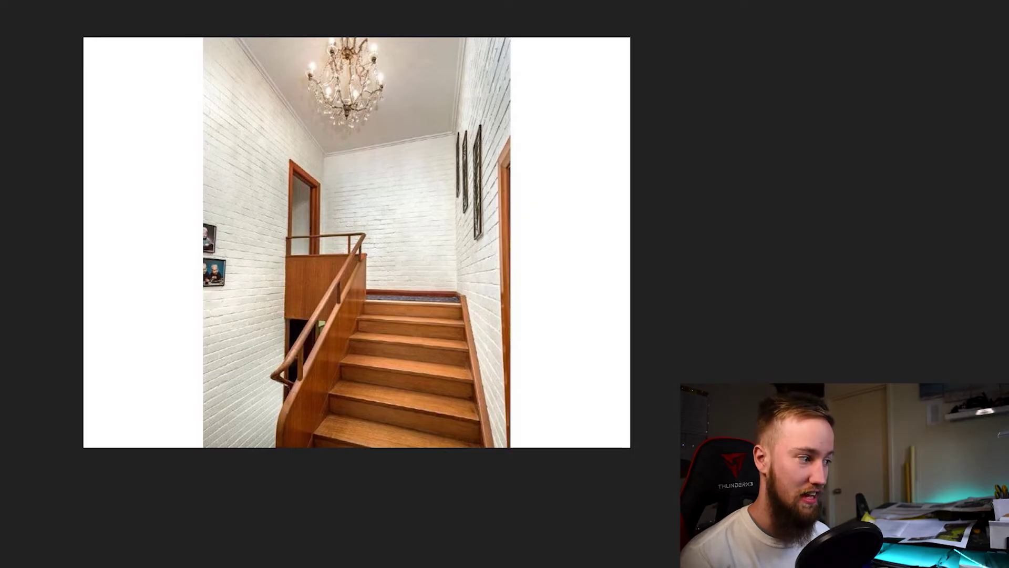
key("alt+Tab")
left_click(639, 112)
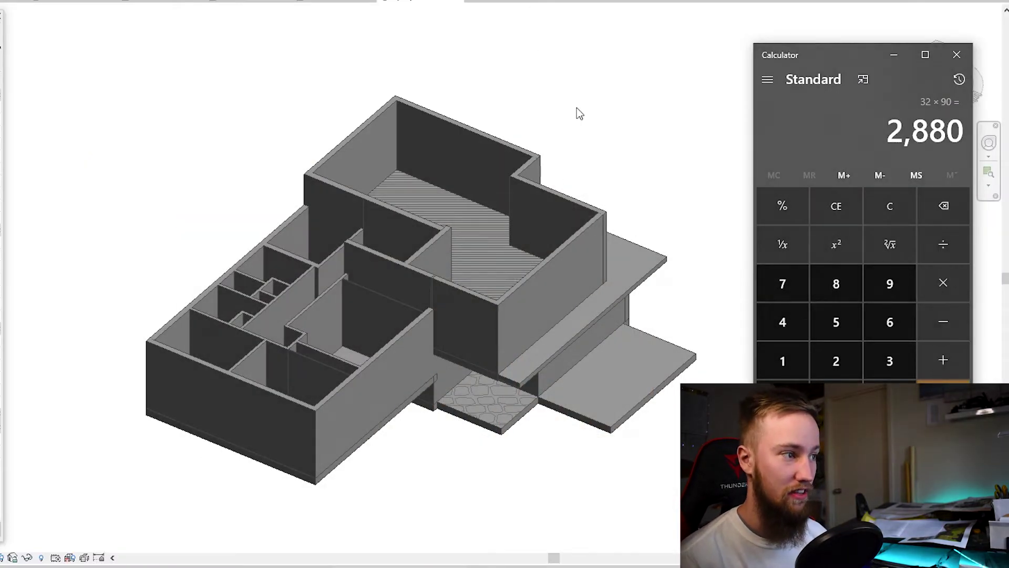
In the East elevation, select the Ground Floor Ceiling level and check its elevation value
left_click(576, 172)
left_click(20, 1)
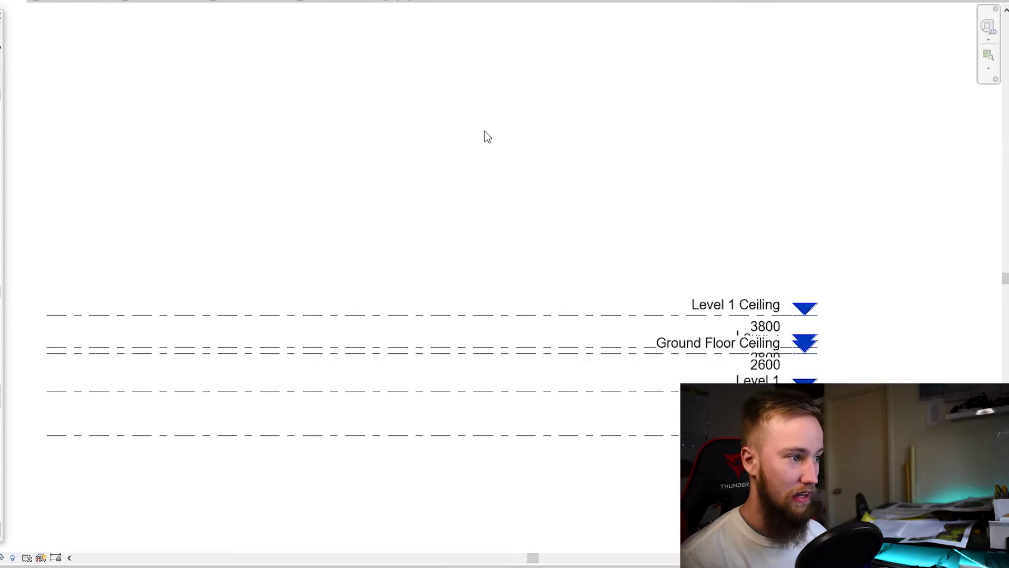
middle_click_drag(578, 174, 592, 220)
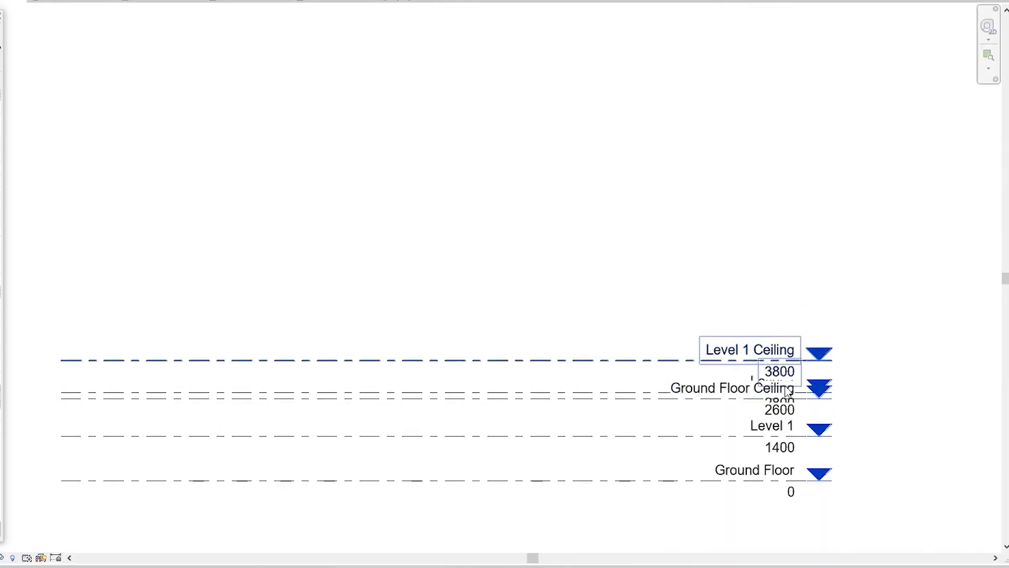
left_click(746, 386)
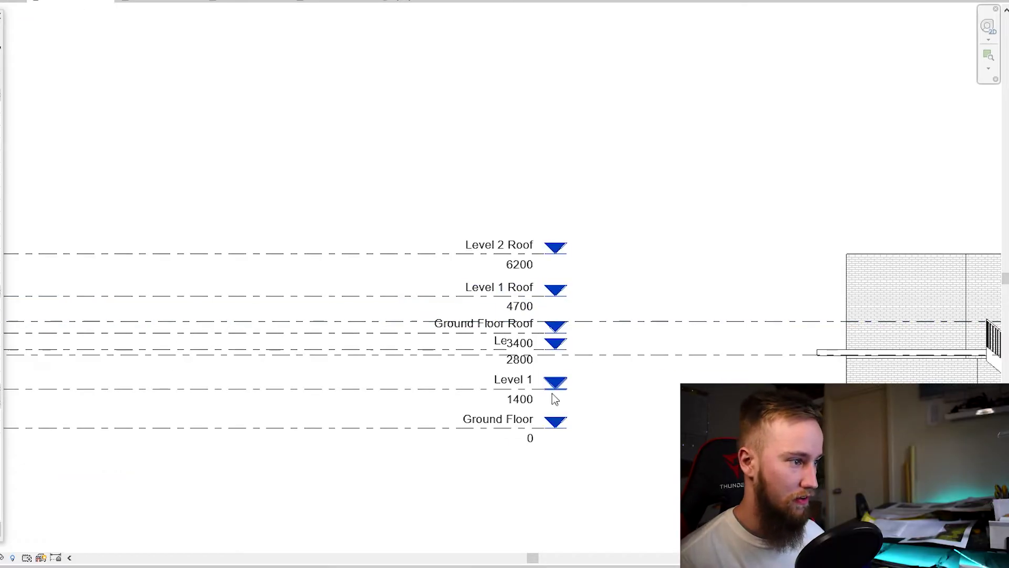
left_click(521, 358)
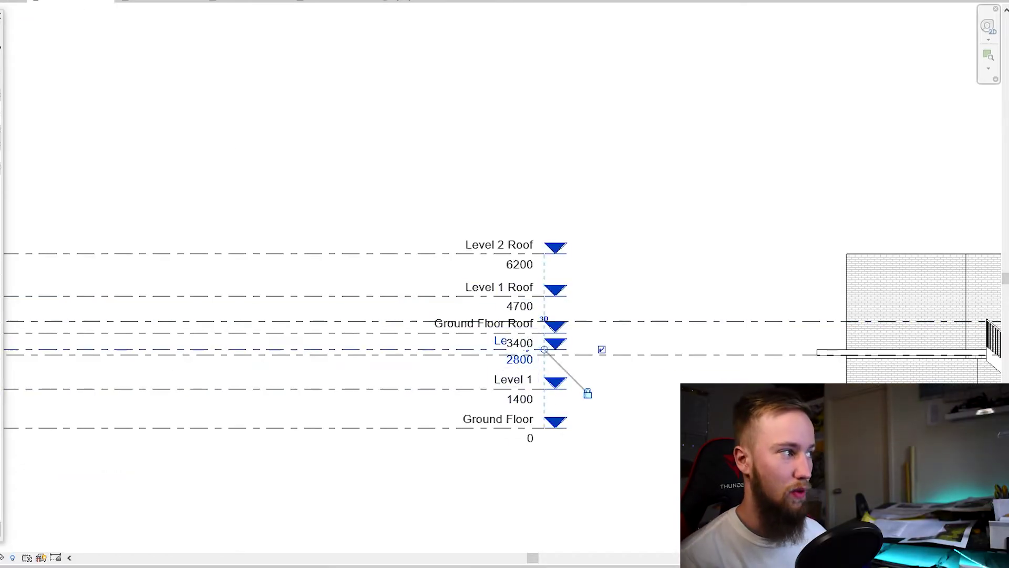
left_click(7, 1)
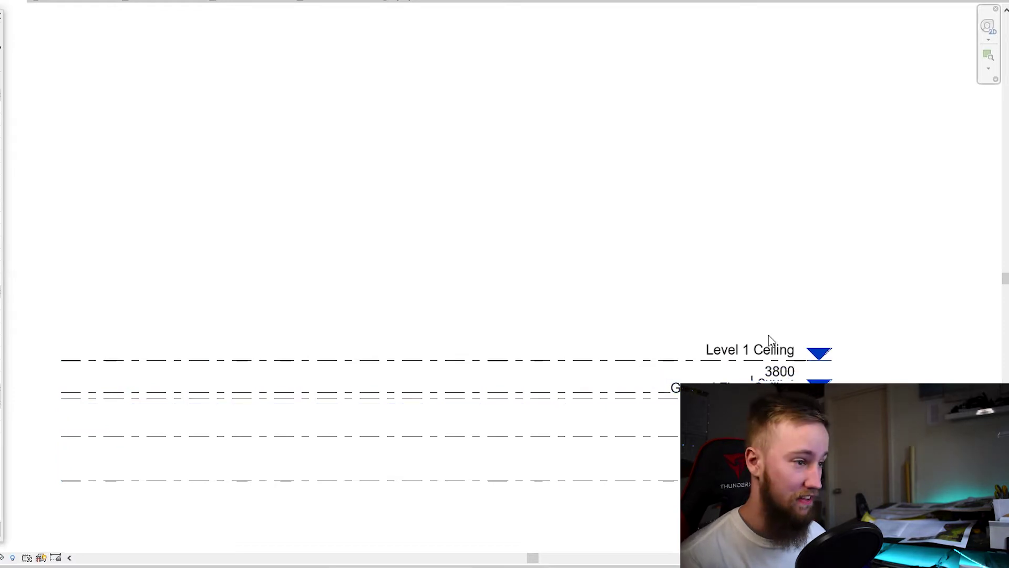
left_click(155, 39)
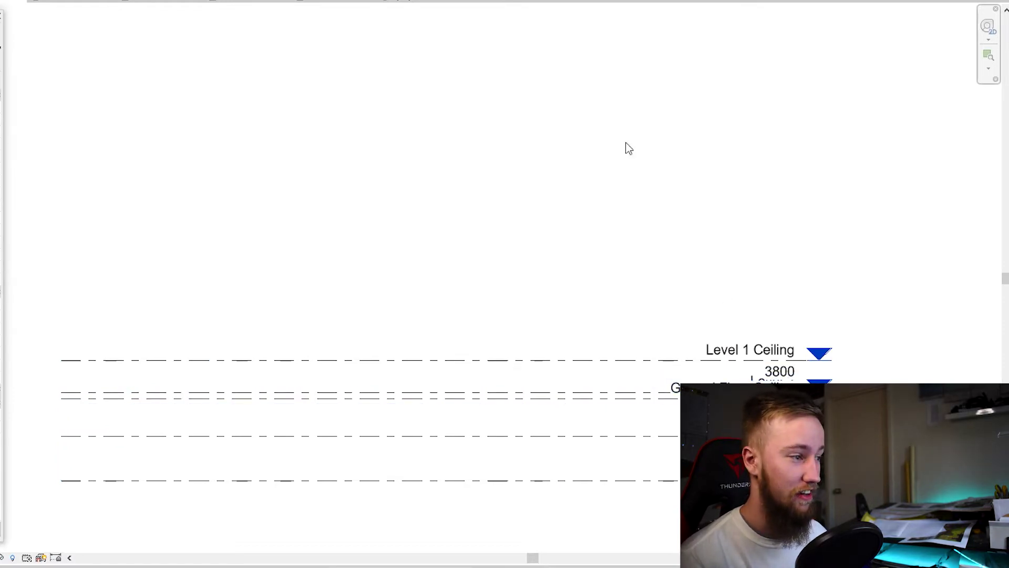
Draw a new level named Level 2 Ceiling, renaming matching views, at elevation 5600
left_click(61, 292)
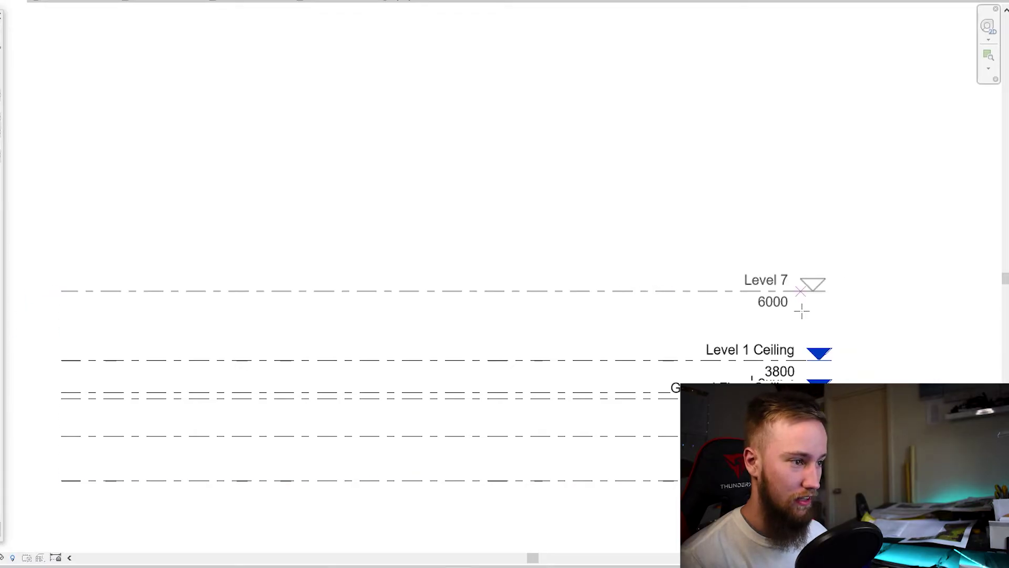
left_click(807, 291)
double_click(787, 280)
type("Level 2 Ceiling")
key("Return")
left_click(408, 233)
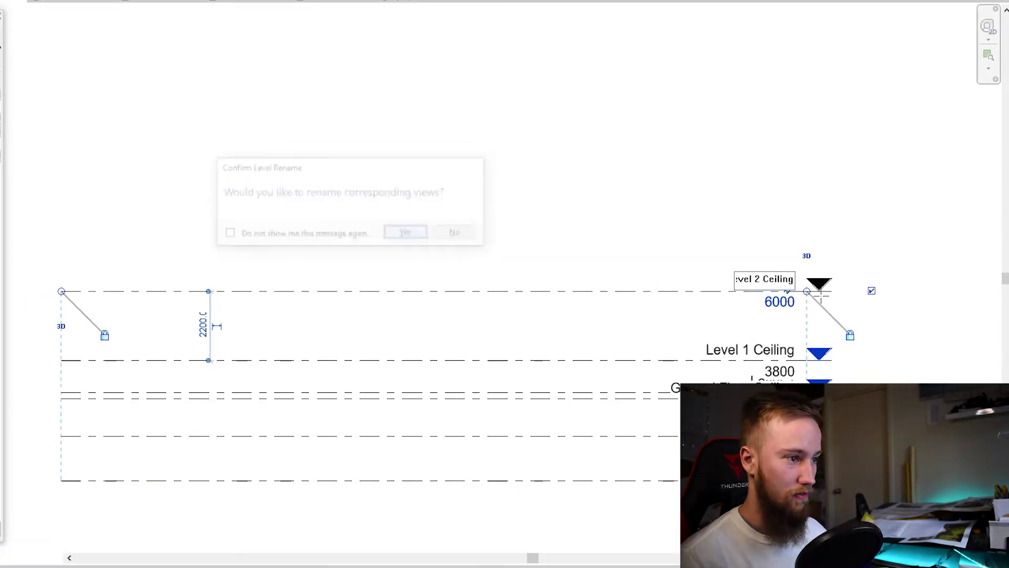
left_click(783, 303)
type("5600")
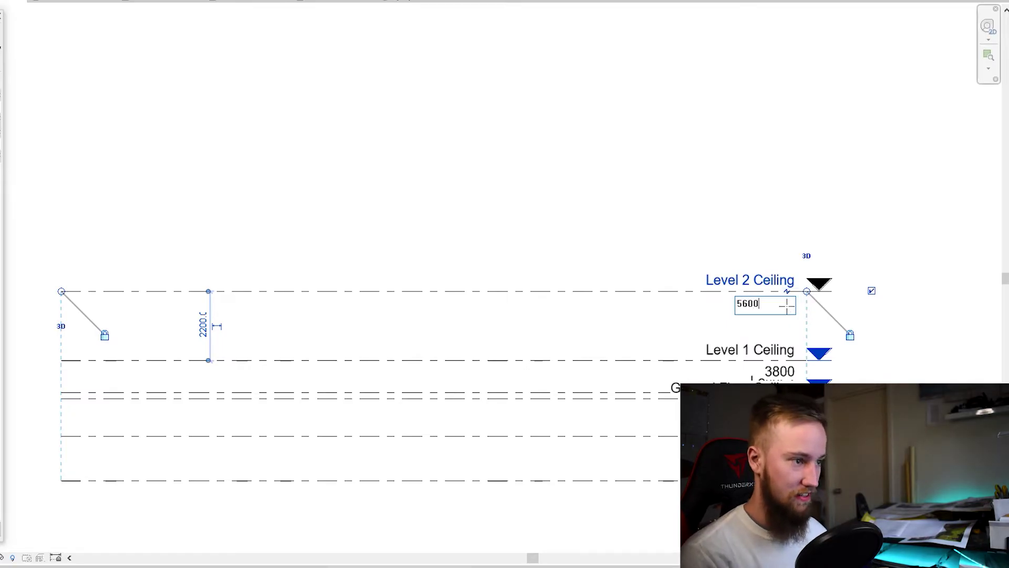
key("Return")
left_click(456, 37)
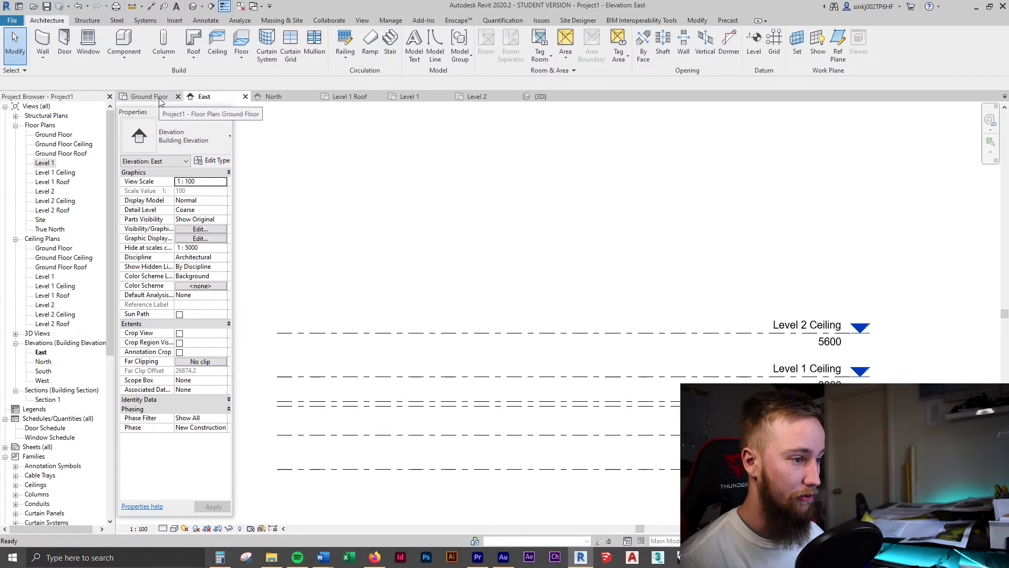
Reopen the Ground Floor plan and set its Underlay Base Level to None
left_click(160, 98)
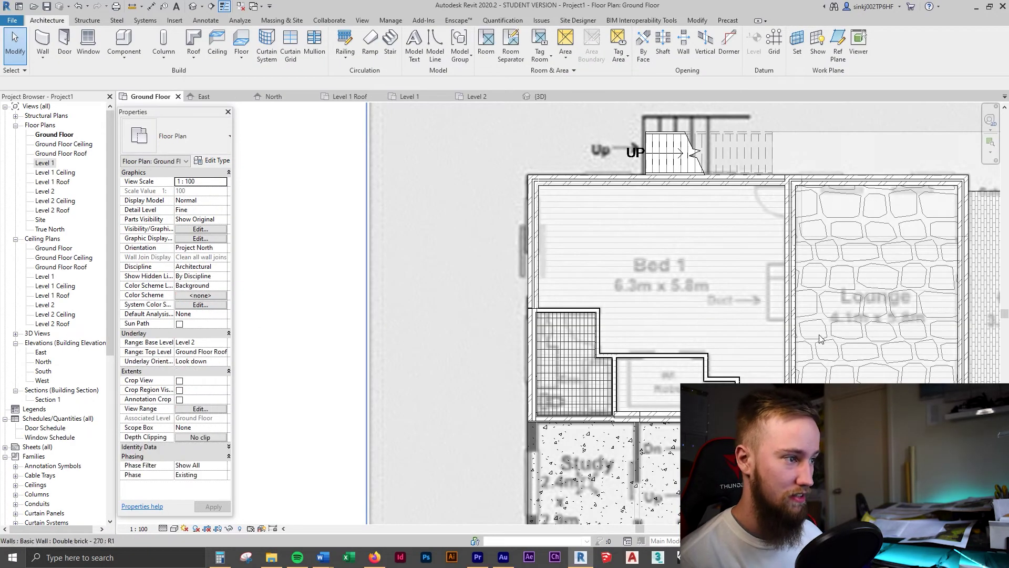
scroll(412, 243, "down", 1)
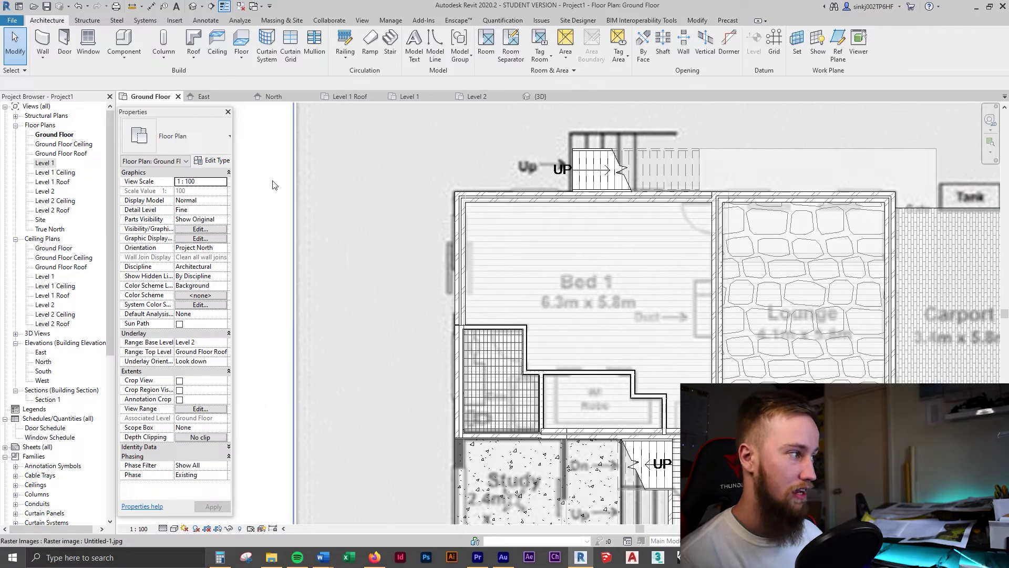
left_click(179, 97)
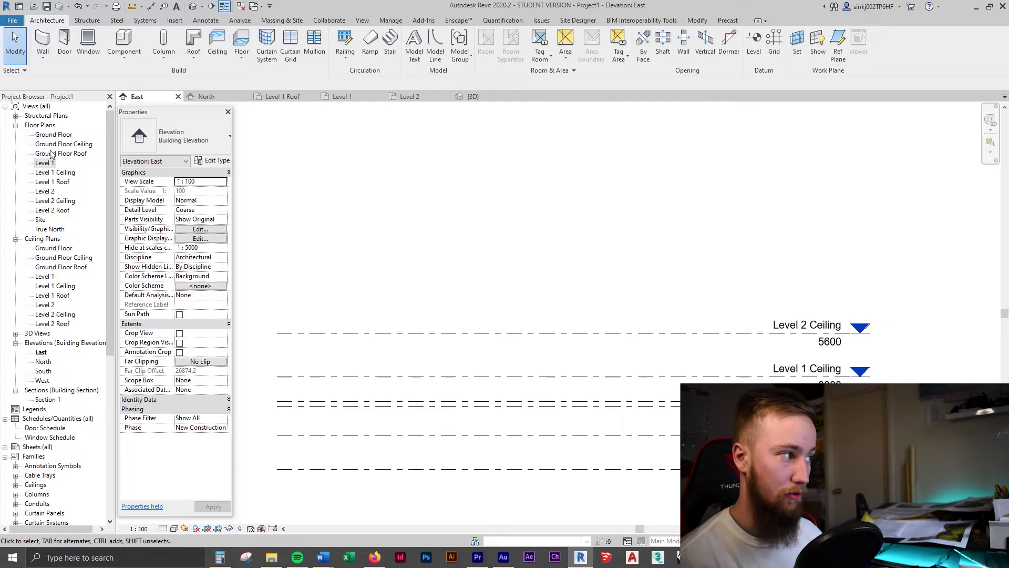
double_click(63, 136)
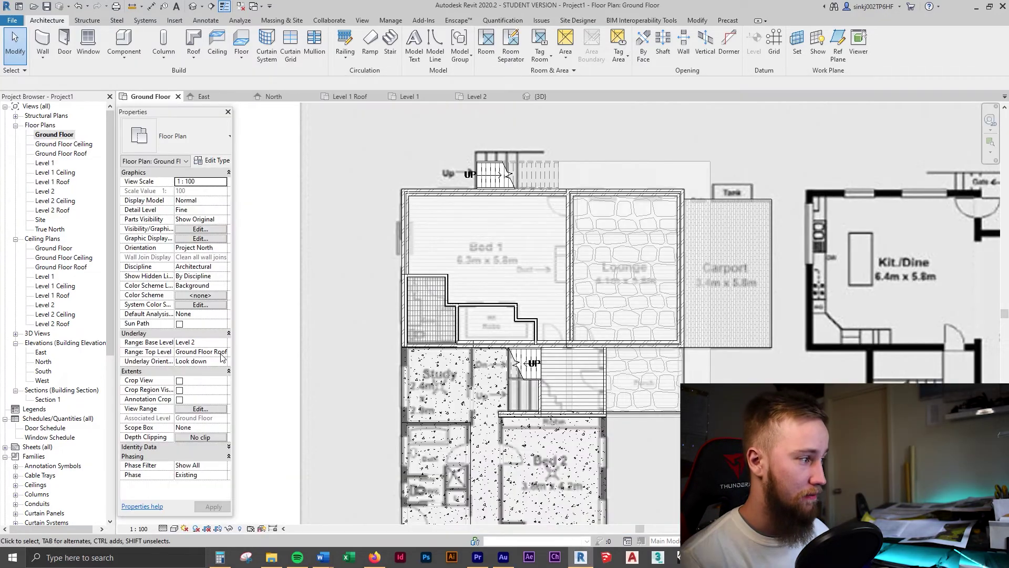
left_click(221, 342)
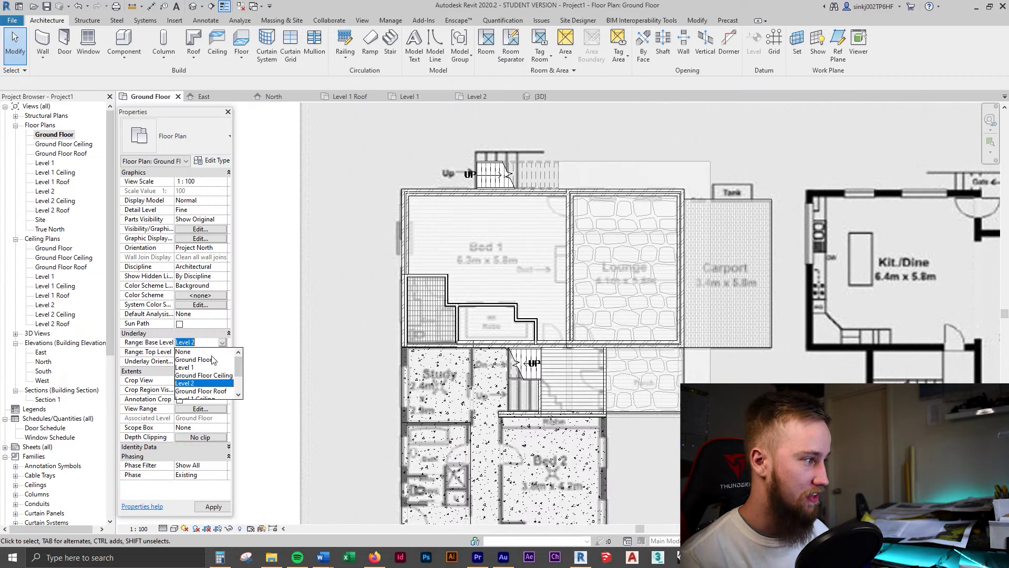
left_click(202, 351)
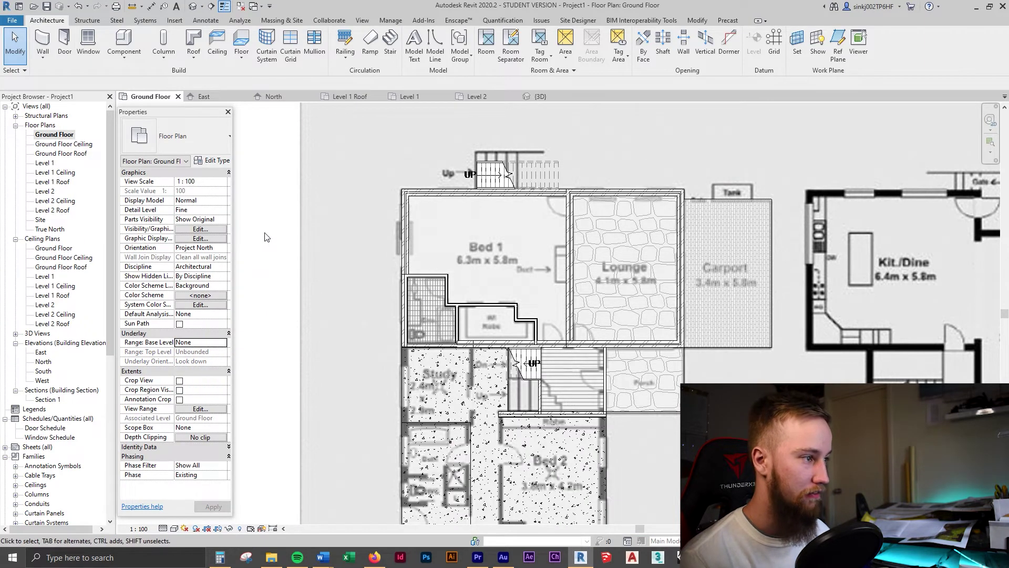
scroll(462, 252, "up", 2)
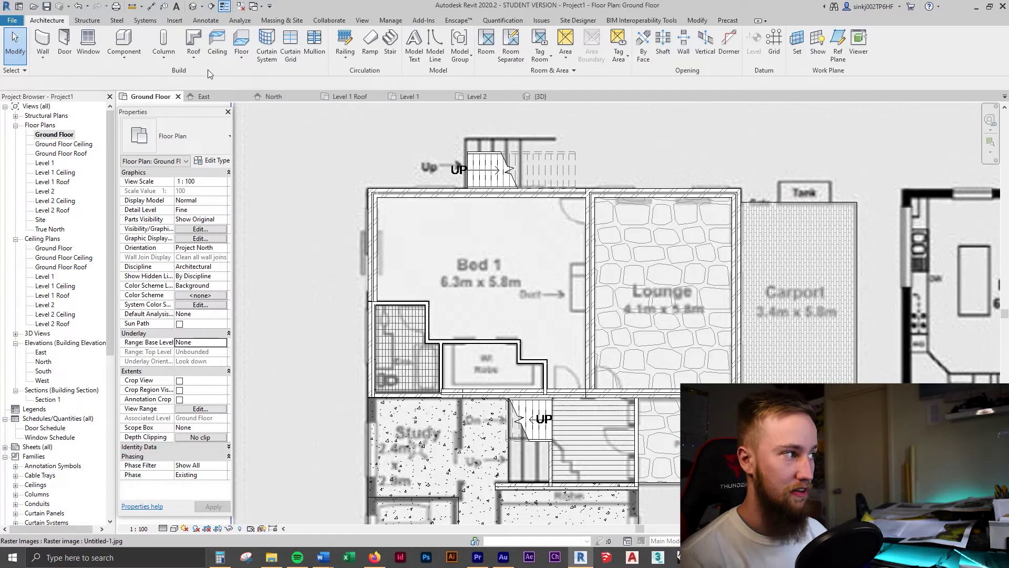
Start a Compound Ceiling Plain ceiling, then view the staircase reference photo
left_click(217, 43)
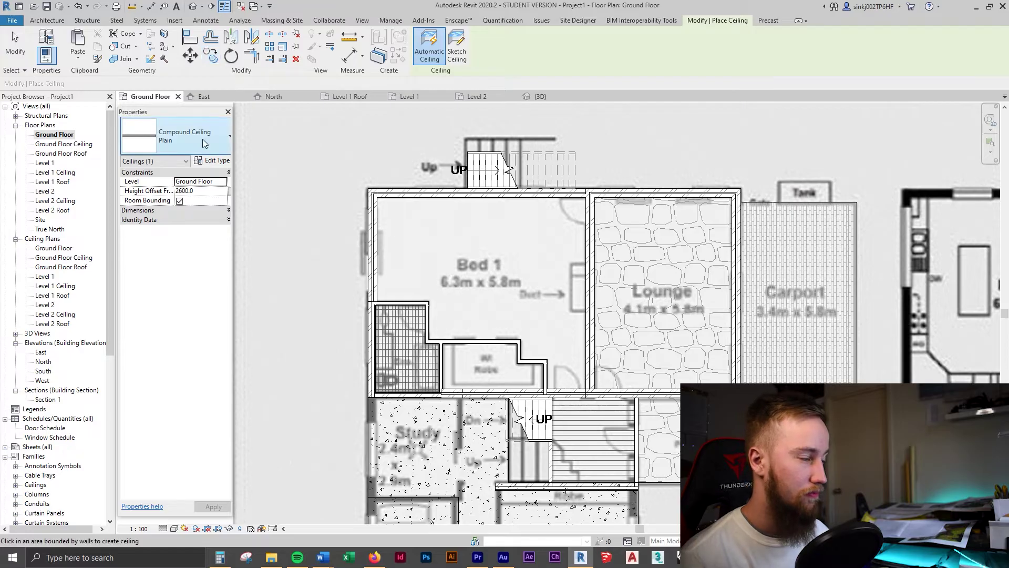
left_click(202, 144)
left_click(201, 144)
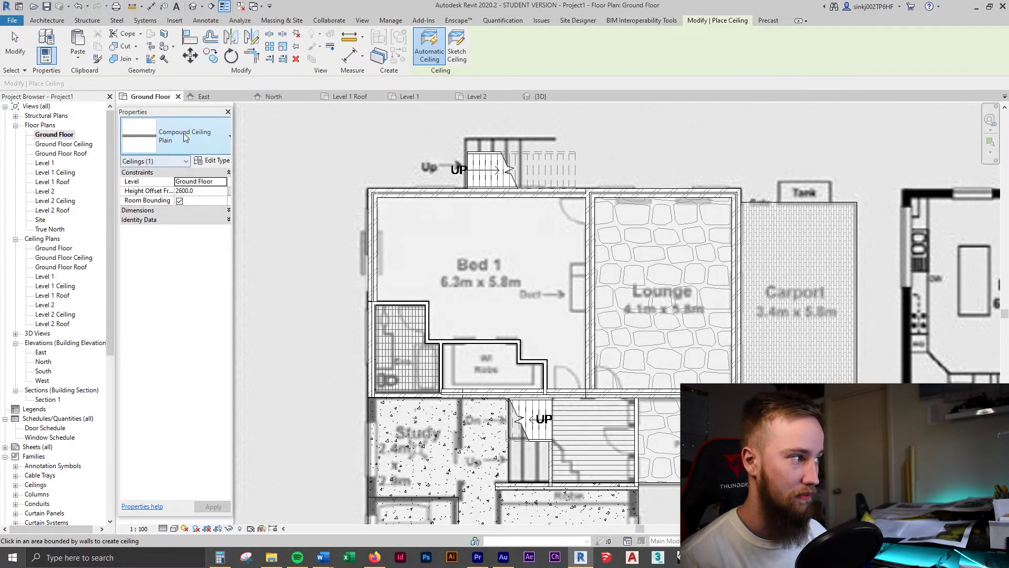
key("alt+Tab")
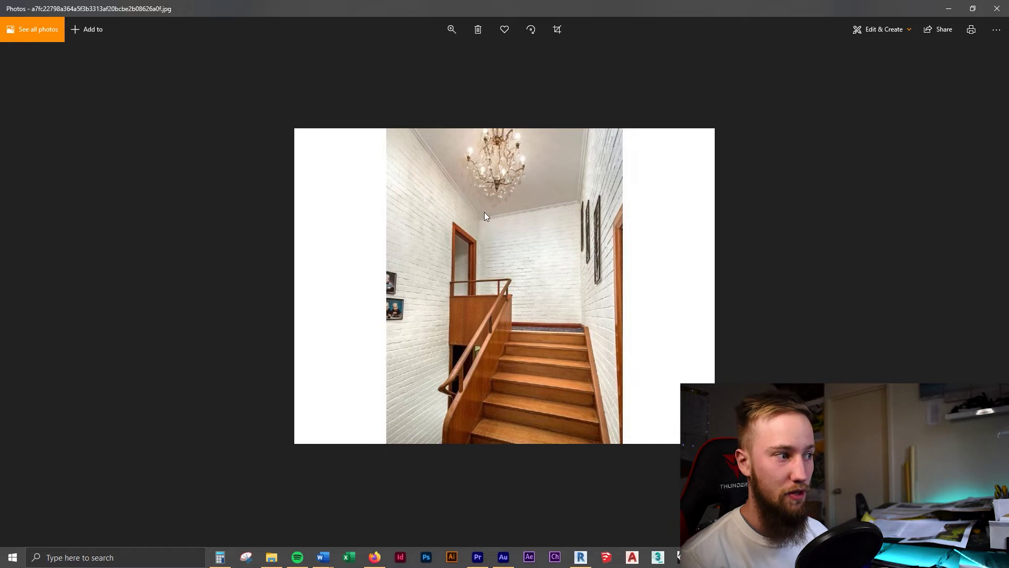
Minimize the staircase photo to return to the Revit Ground Floor plan
left_click(946, 7)
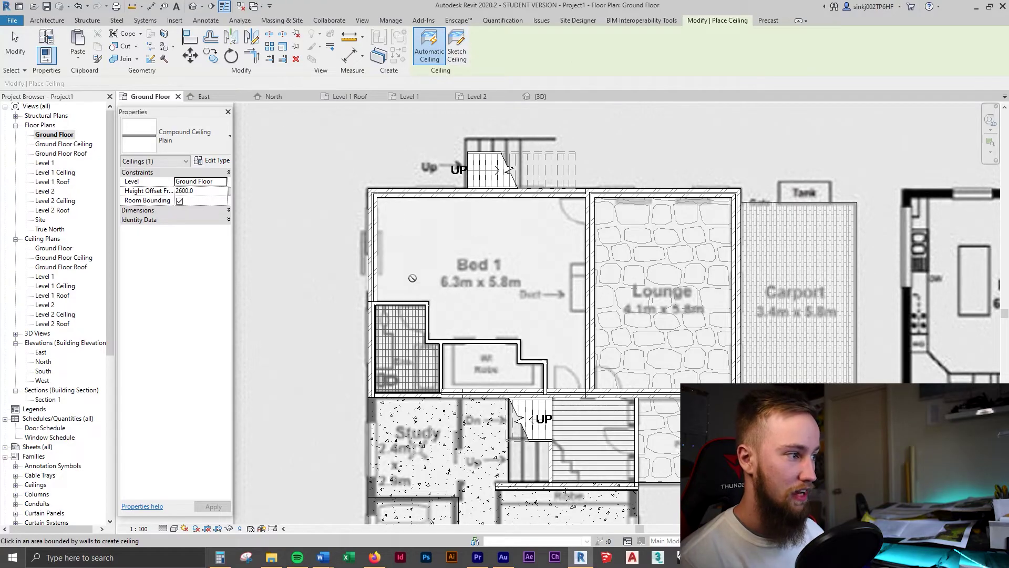
Start a ceiling boundary sketch, check the 2600 height offset, then leave the sketch
left_click(456, 45)
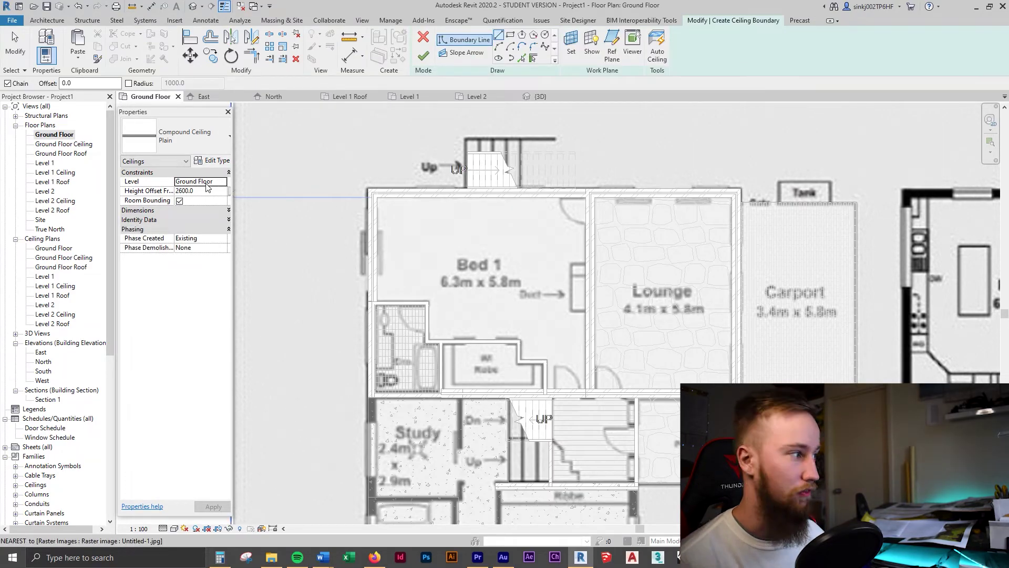
left_click(187, 192)
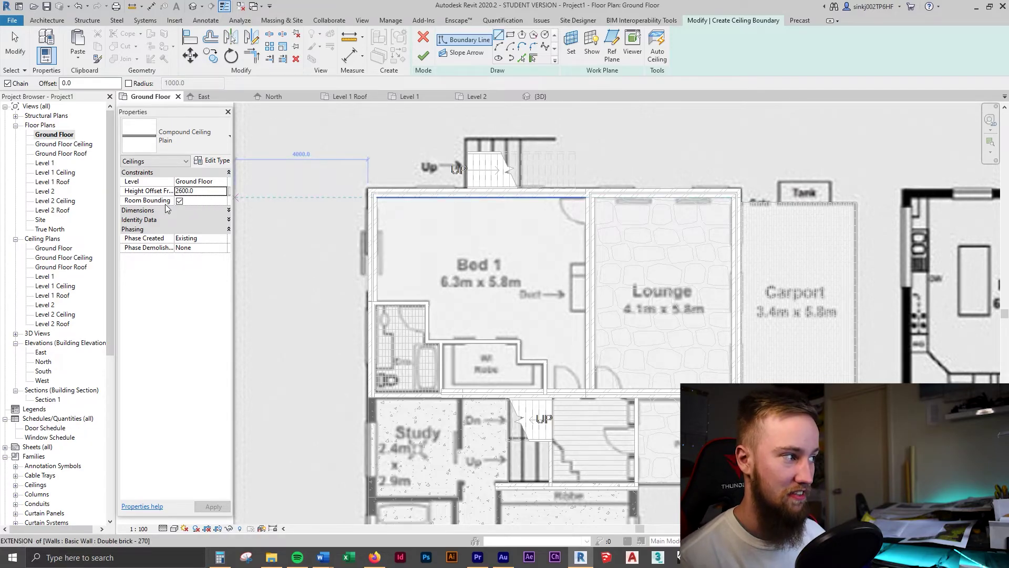
left_click(423, 37)
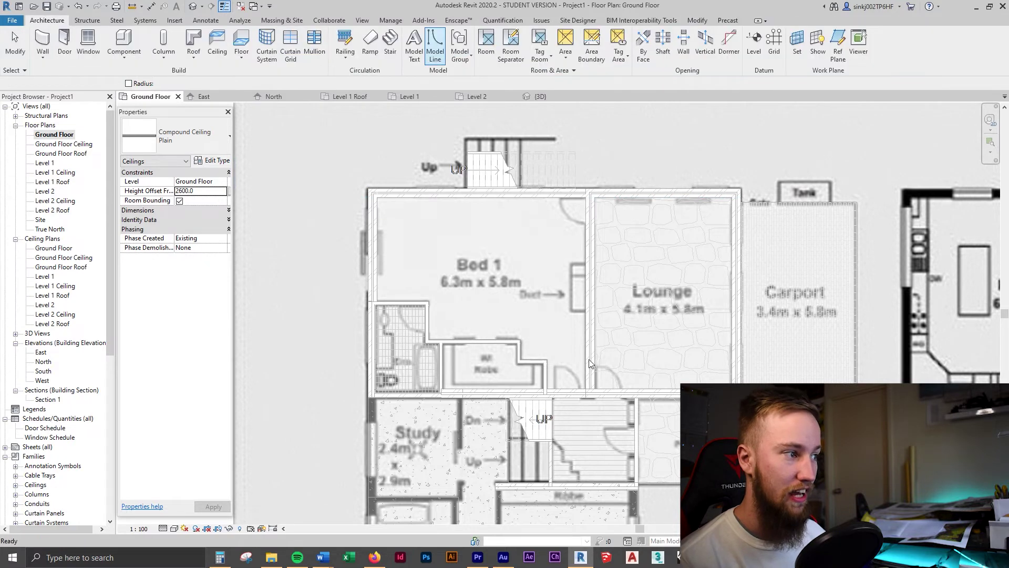
Open the Ground Floor Ceiling plan and set its phase to Existing
double_click(81, 144)
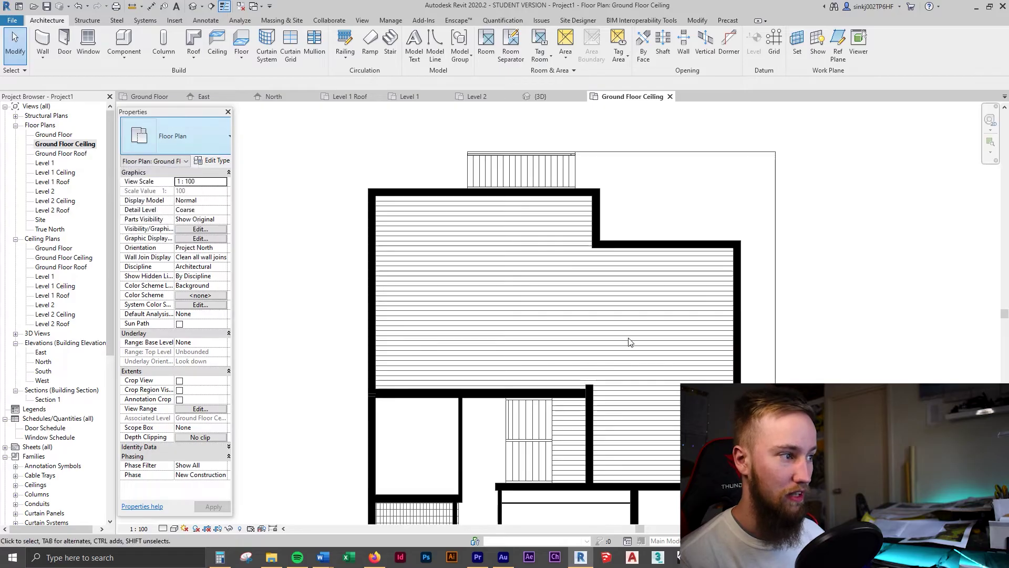
scroll(630, 341, "down", 1)
middle_click_drag(630, 340, 549, 354)
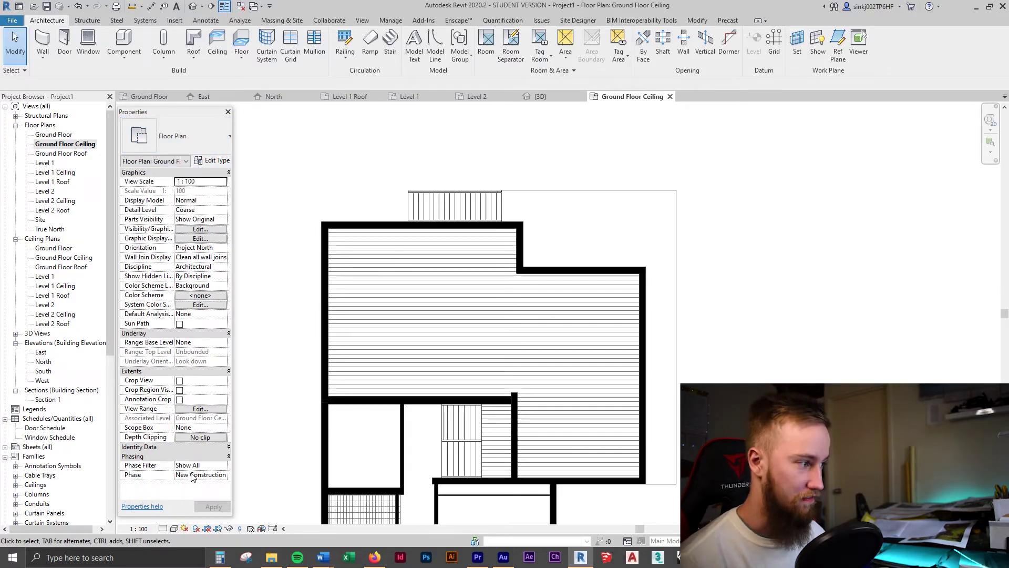
left_click(224, 475)
left_click(200, 484)
left_click(213, 506)
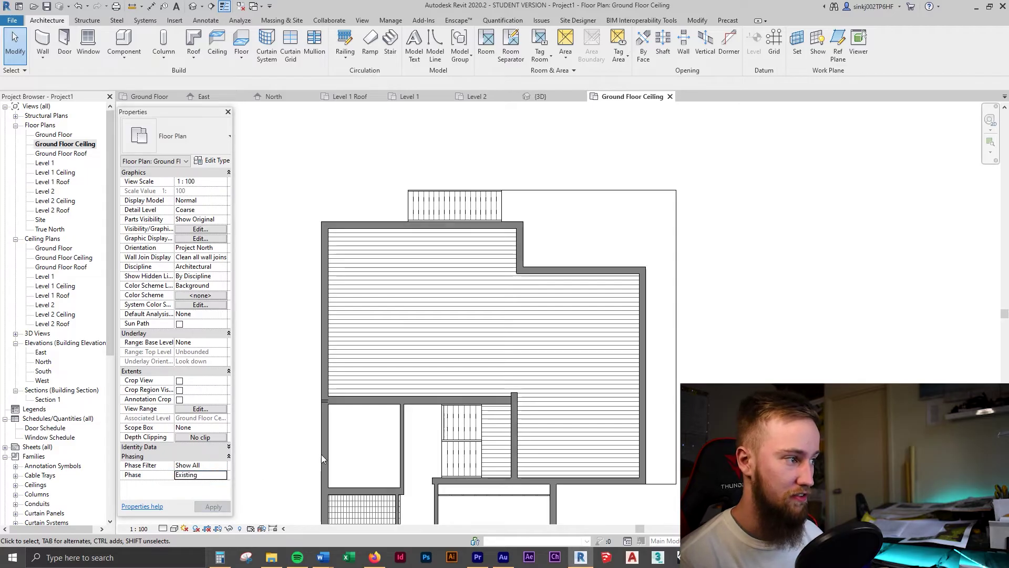
Set the view's Underlay Base Level to Ground Floor
middle_click_drag(355, 281, 381, 279)
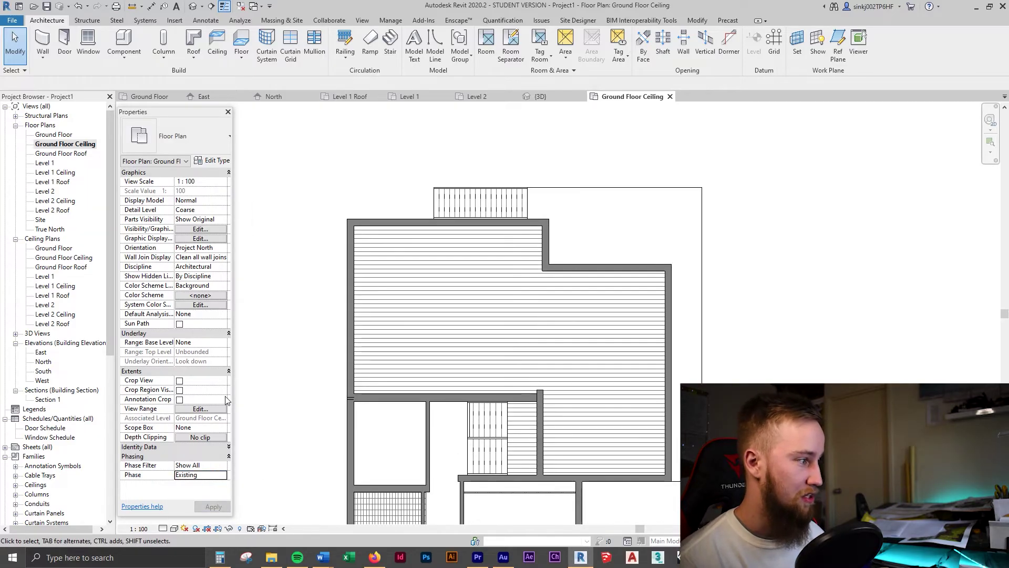
left_click(227, 342)
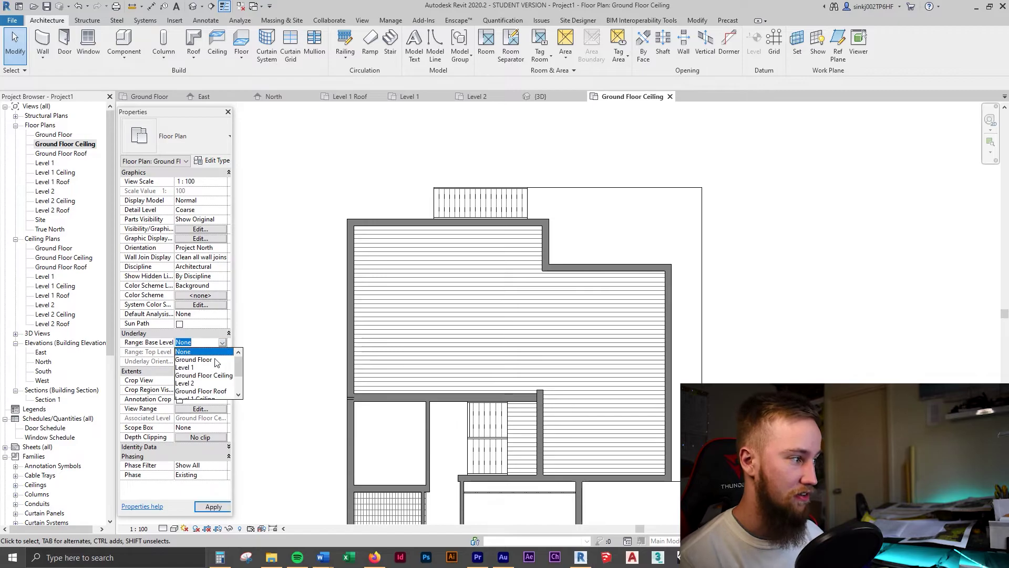
left_click(196, 356)
scroll(412, 360, "up", 2)
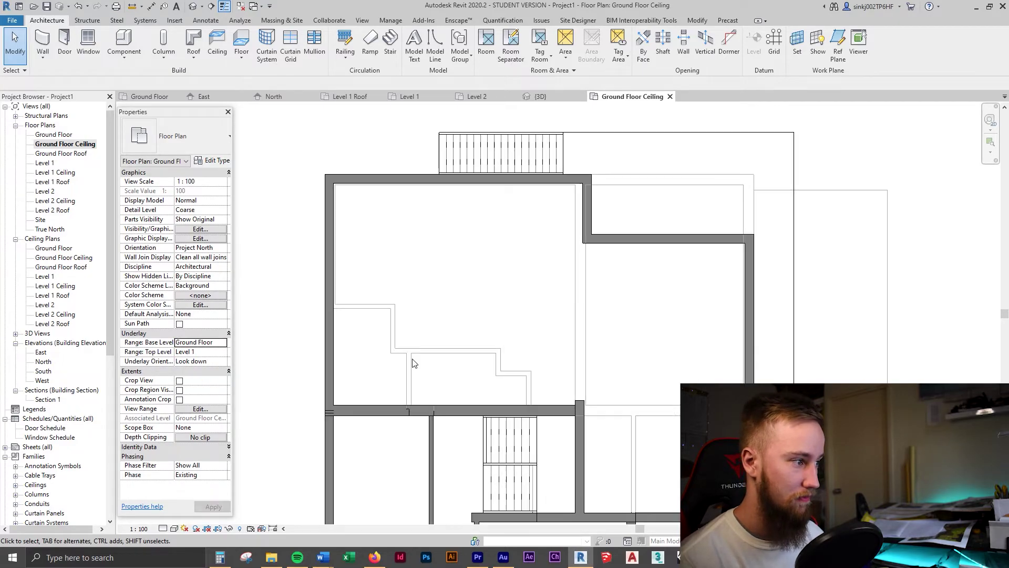
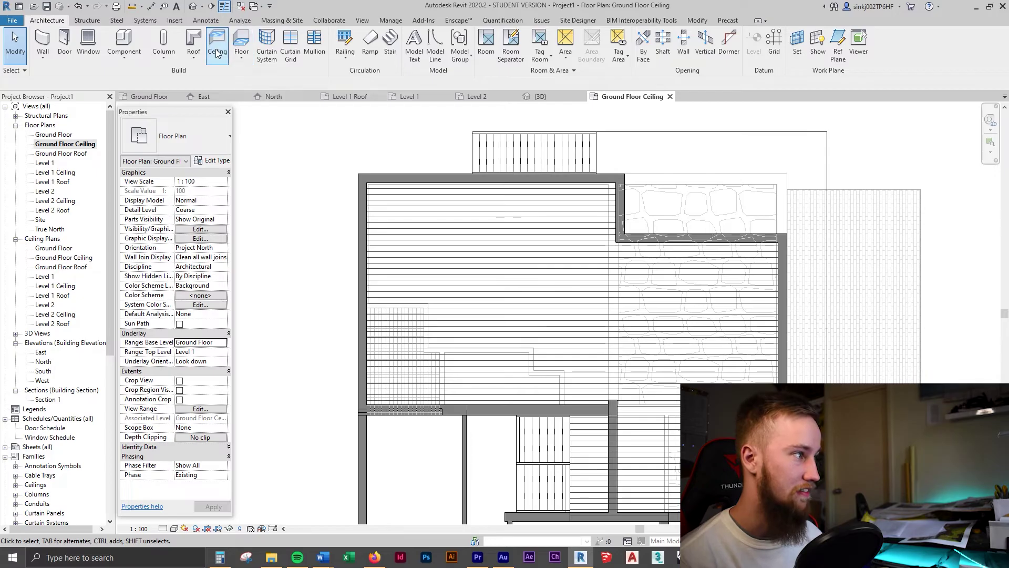
Start a ceiling in the Ground Floor Ceiling plan with Height Offset From Level 0.0
left_click(167, 191)
type("0.0")
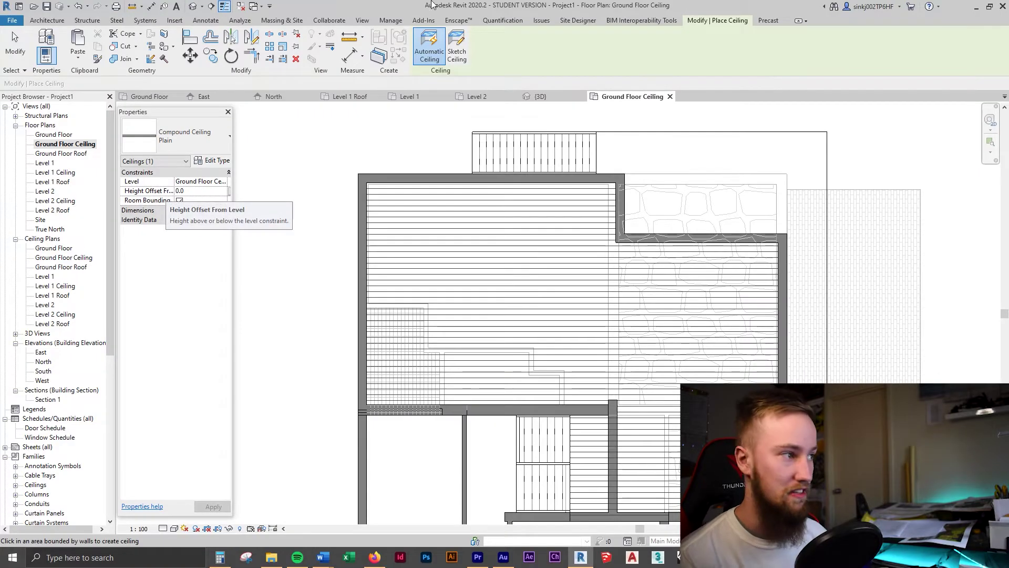
Switch to Sketch Ceiling and trace the first boundary line down the living area's left wall
left_click(456, 48)
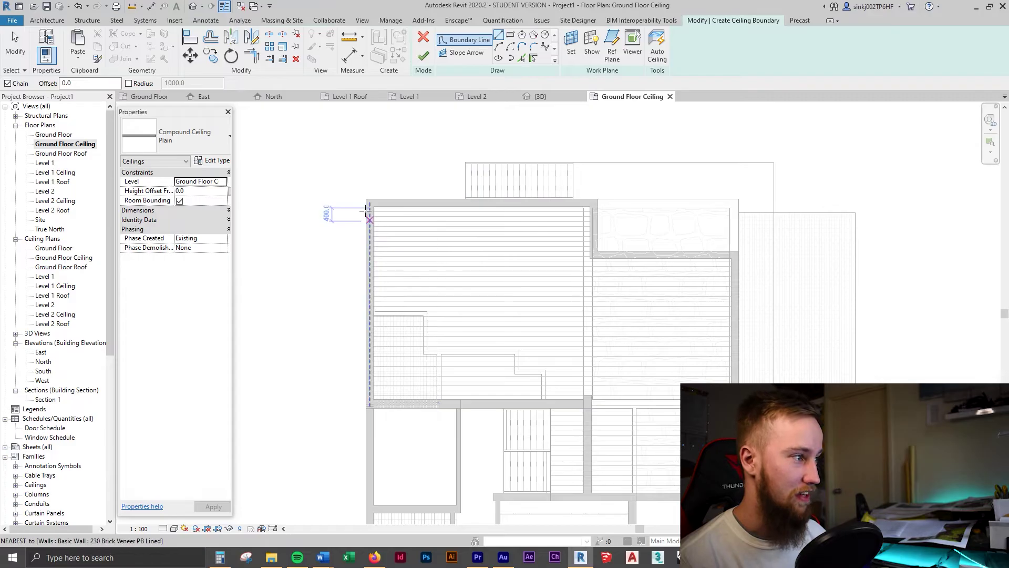
scroll(368, 206, "up", 2)
scroll(375, 204, "up", 2)
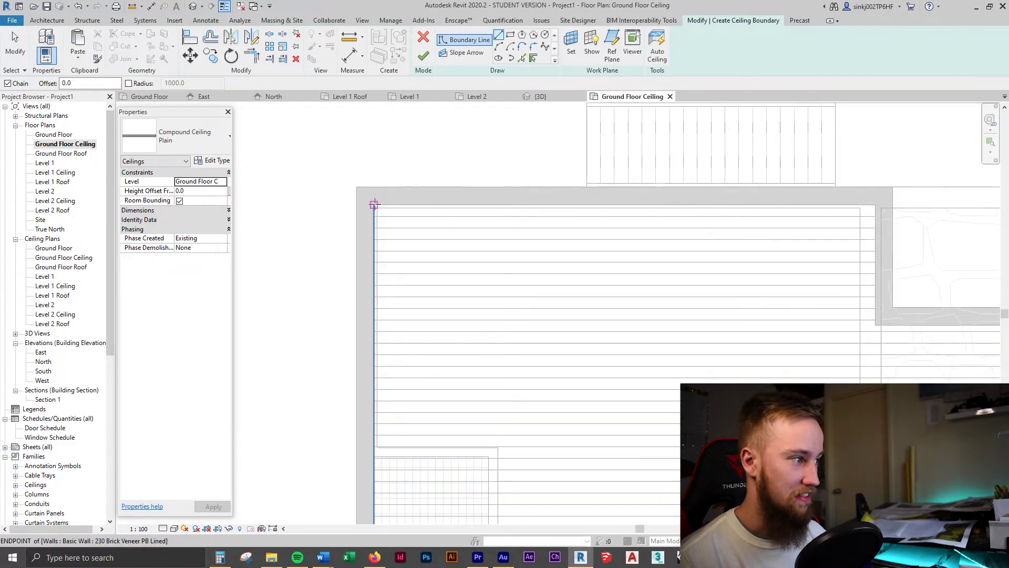
left_click(374, 205)
scroll(410, 366, "down", 1)
middle_click_drag(423, 431, 413, 295)
scroll(374, 427, "up", 2)
left_click(372, 448)
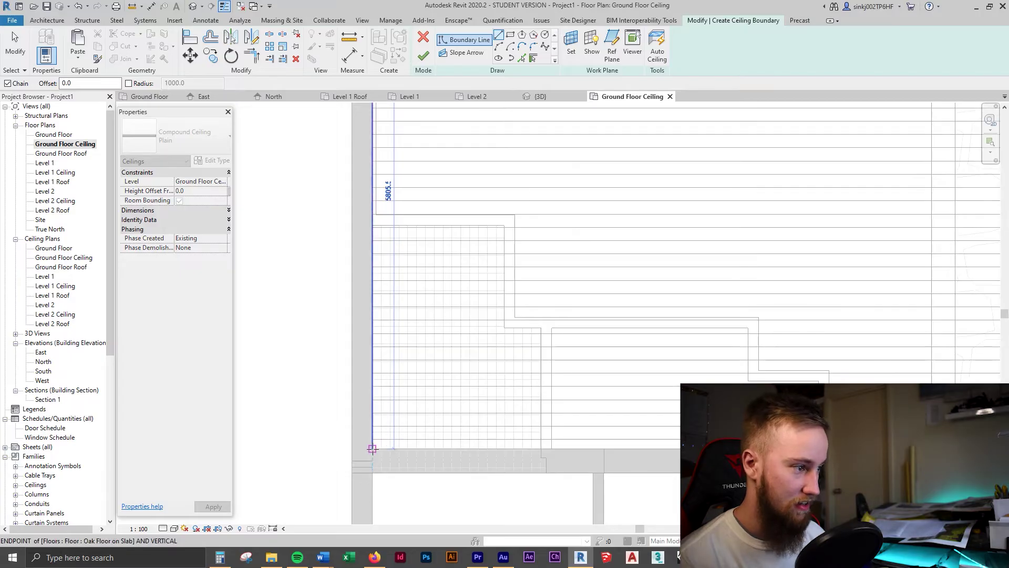
Trace the remaining boundary lines along the bottom and right walls, then finish the ceiling
middle_click_drag(810, 421, 659, 173)
left_click(692, 273)
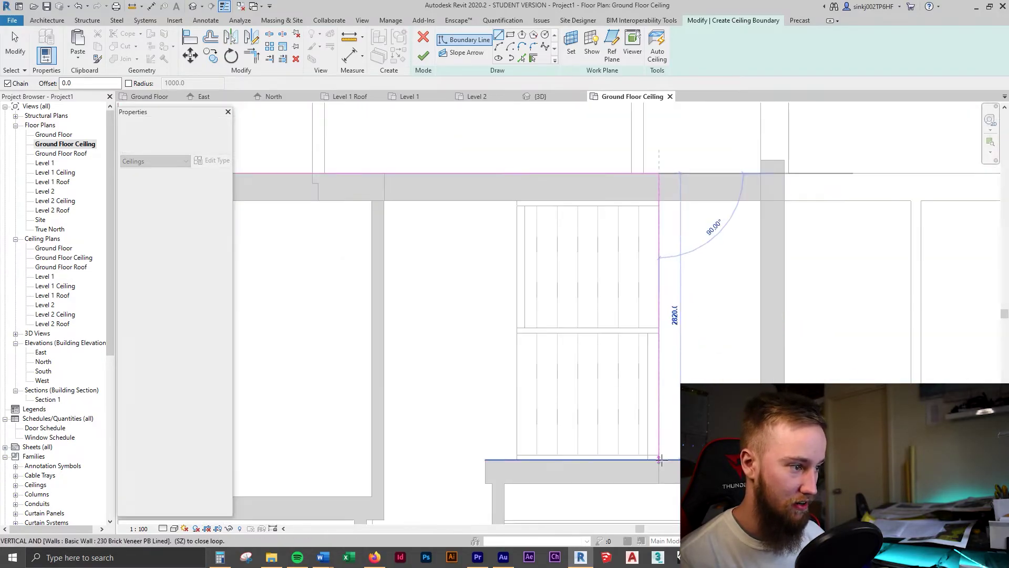
left_click(659, 460)
scroll(881, 457, "down", 2)
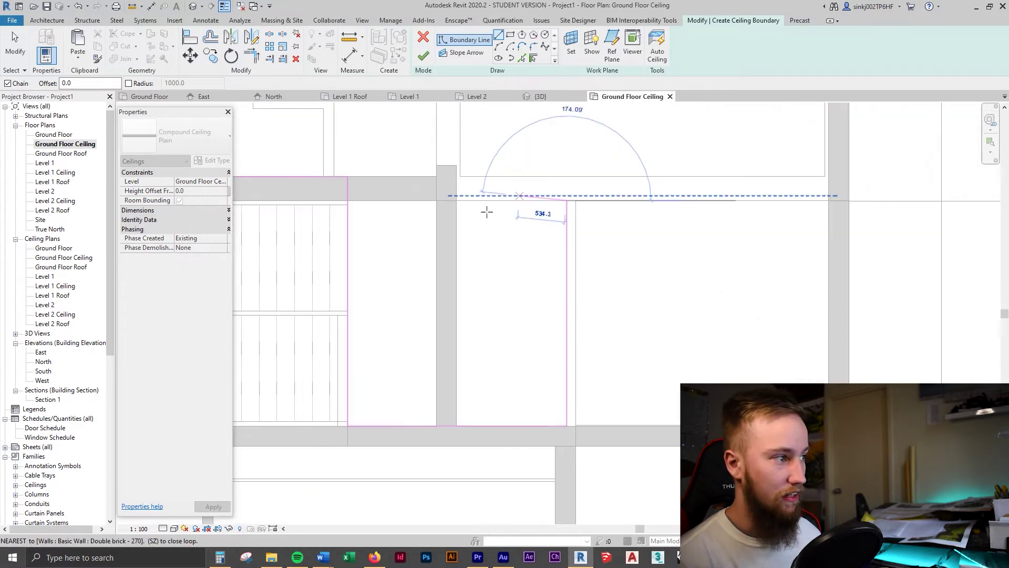
middle_click_drag(429, 189, 649, 351)
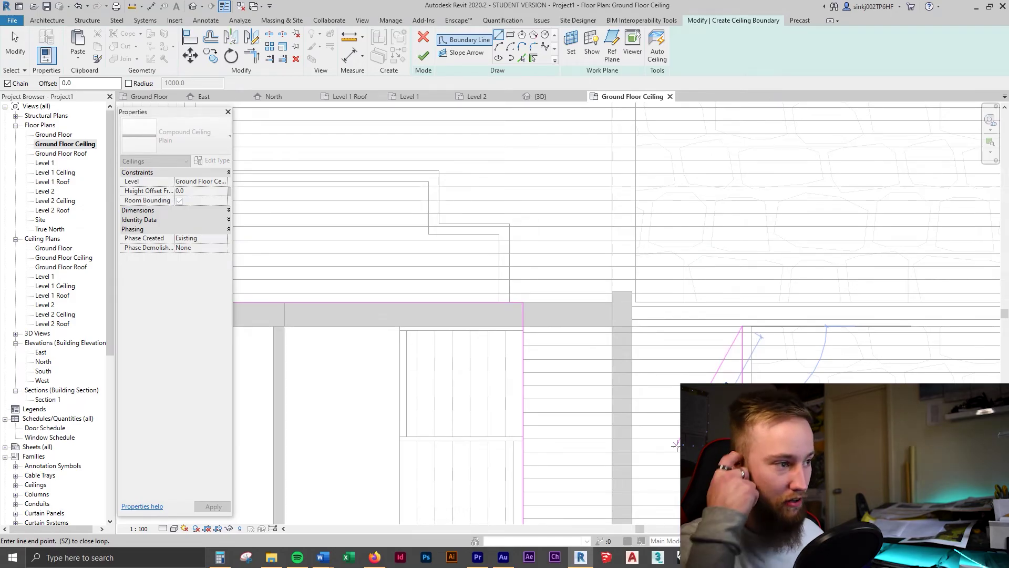
left_click(742, 301)
scroll(783, 299, "down", 2)
middle_click_drag(838, 296, 834, 312)
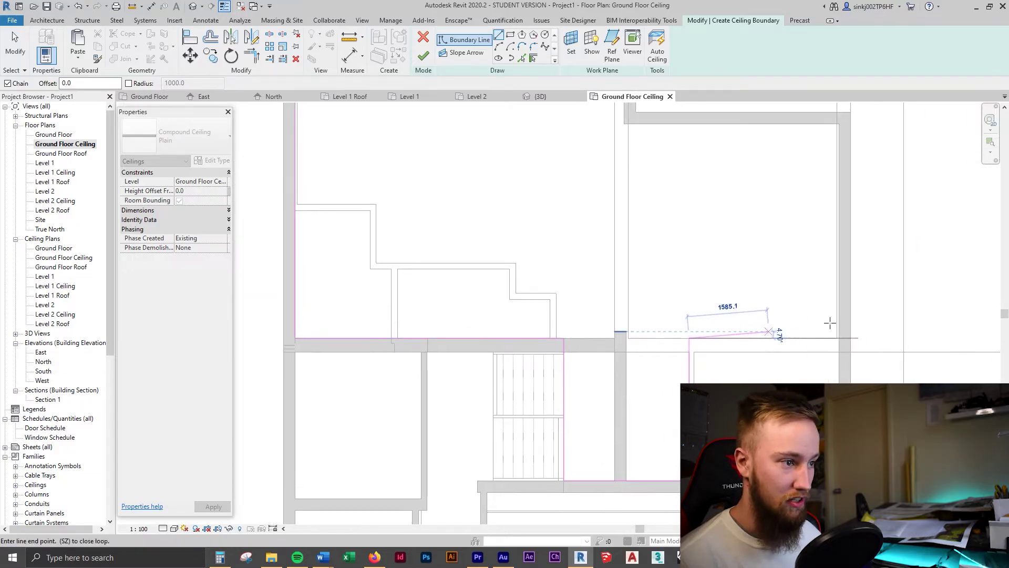
scroll(837, 338, "up", 4)
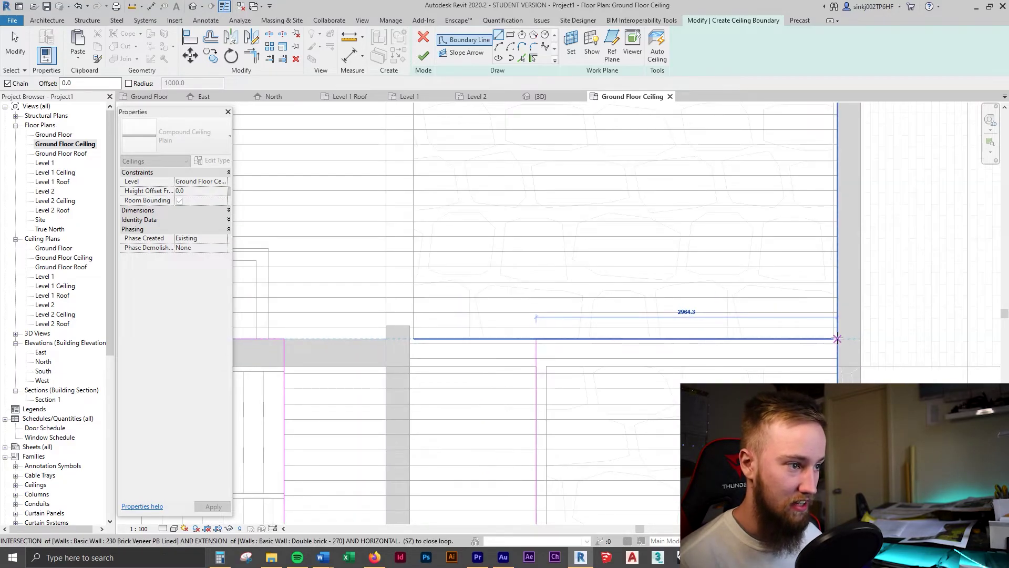
scroll(837, 339, "down", 5)
key("Escape")
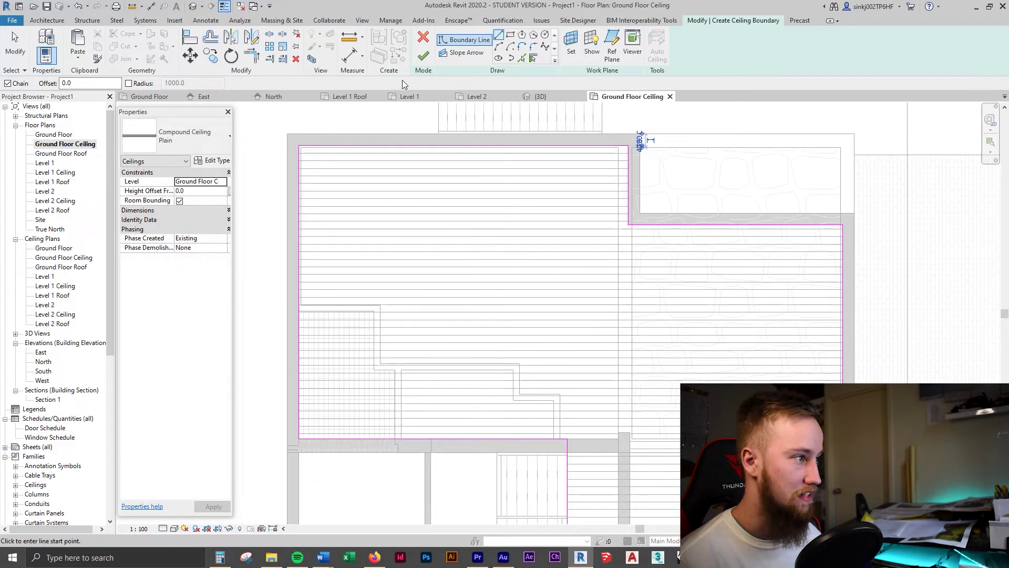
left_click(423, 55)
Turn on a section box in the 3D view and rotate it around the house
left_click(540, 96)
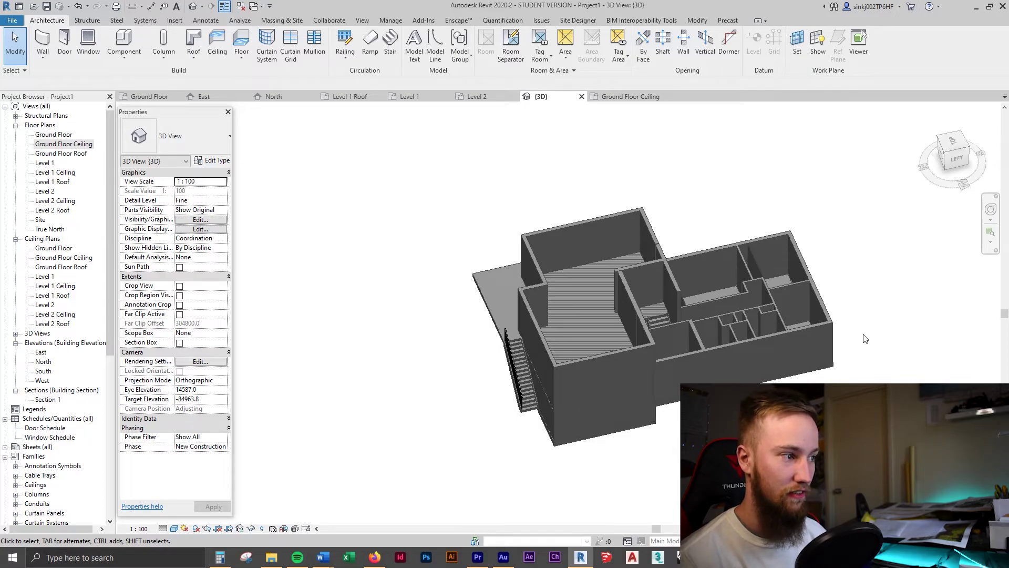
left_click(180, 343)
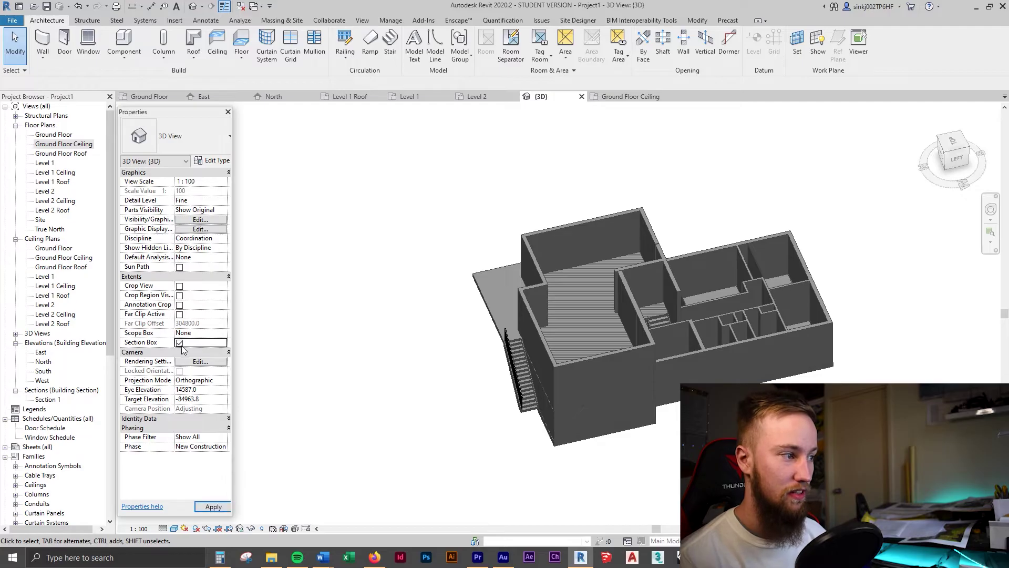
scroll(541, 368, "down", 5)
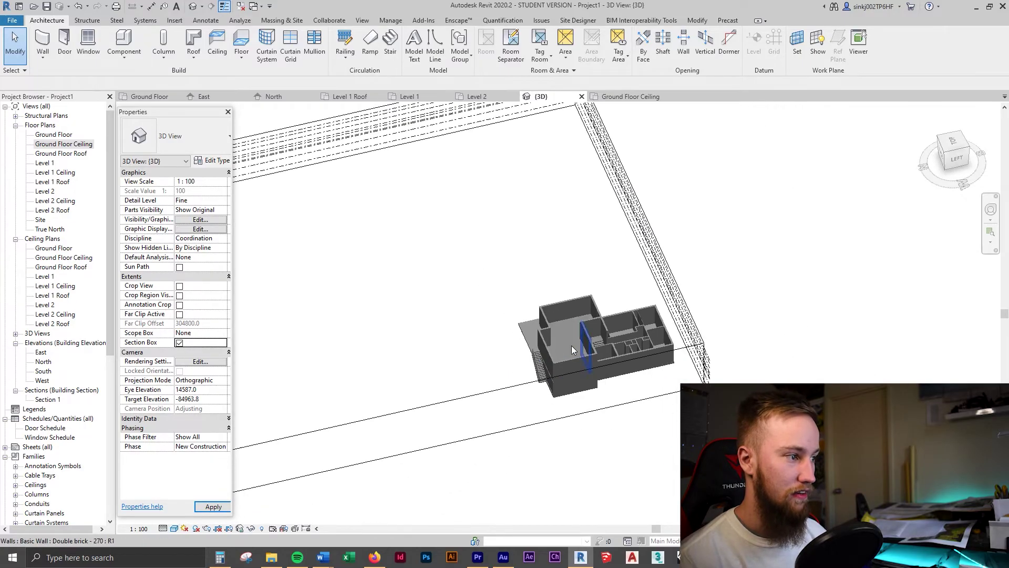
left_click(501, 392)
scroll(481, 370, "down", 3)
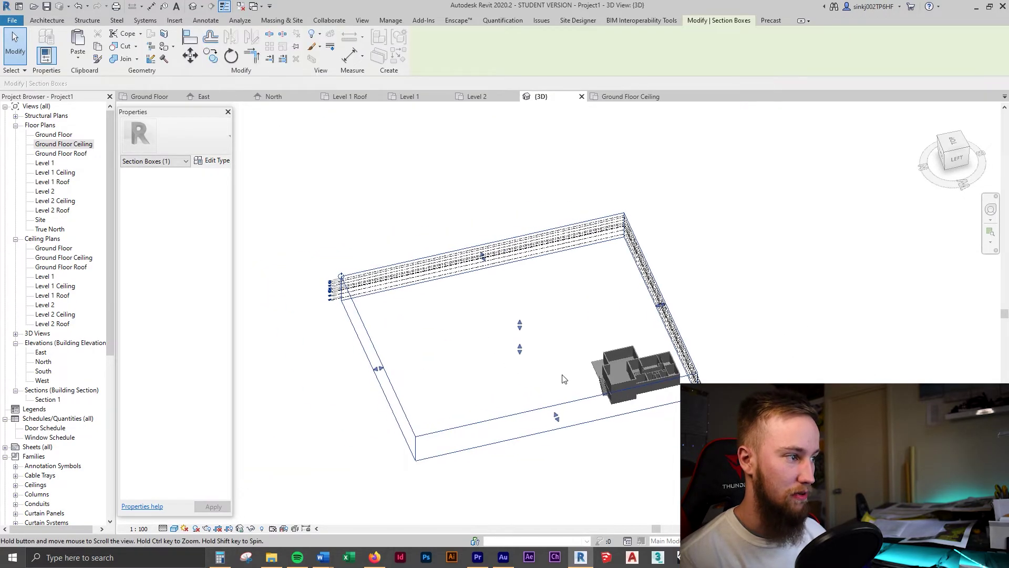
middle_click_drag(488, 263, 557, 405, "shift")
left_click_drag(557, 405, 506, 396)
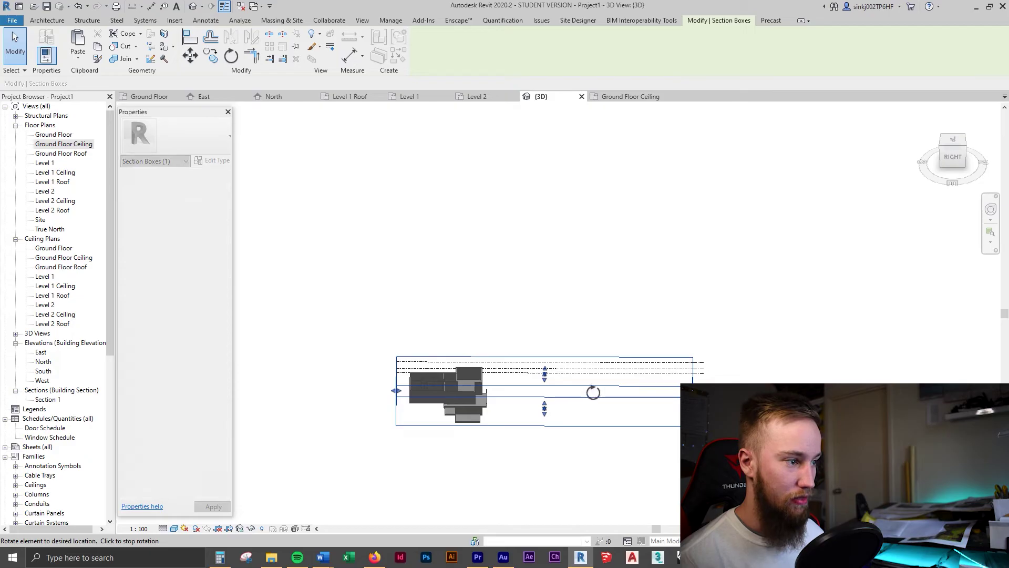
left_click_drag(593, 393, 593, 393)
Pull the section box's side and top inward to leave only the ground floor visible
middle_click_drag(669, 422, 632, 364, "shift")
left_click_drag(632, 363, 501, 409)
scroll(478, 410, "up", 4)
middle_click_drag(546, 421, 410, 402, "shift")
left_click_drag(409, 400, 467, 456)
middle_click_drag(515, 415, 347, 457, "shift")
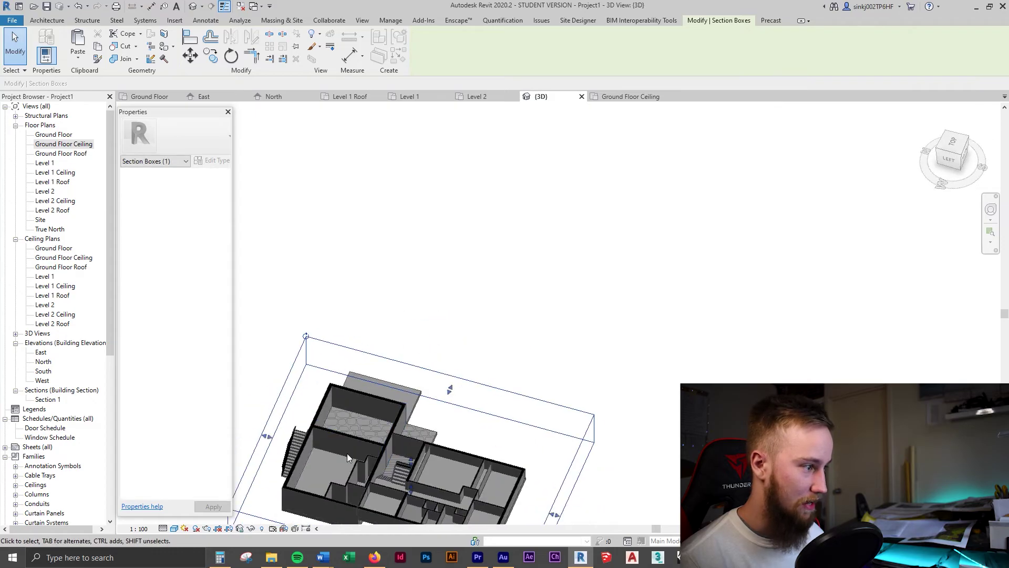
scroll(396, 287, "up", 4)
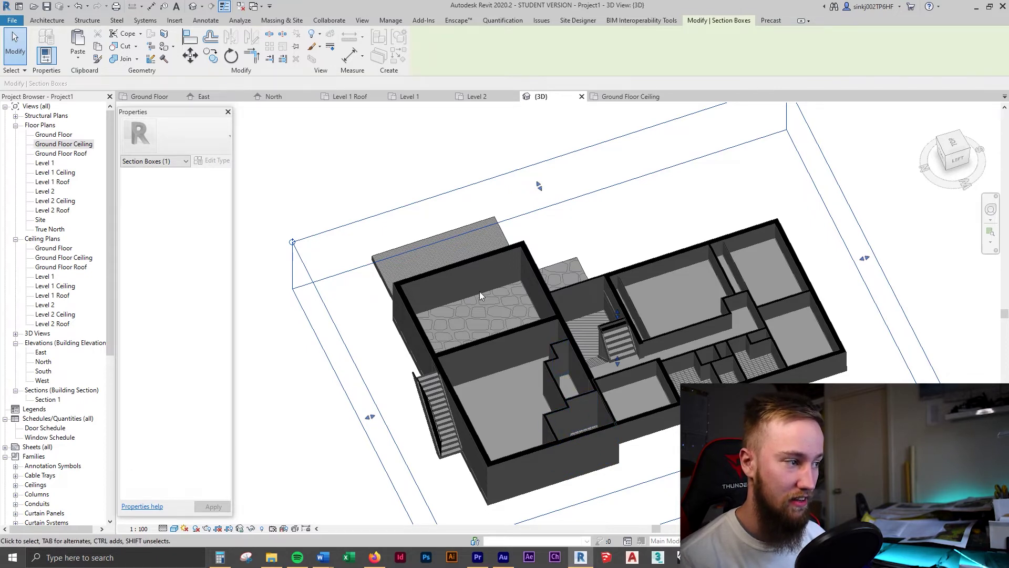
left_click(631, 96)
Tab-select the new compound ceiling to confirm it exists, then start another ceiling
scroll(675, 277, "down", 3)
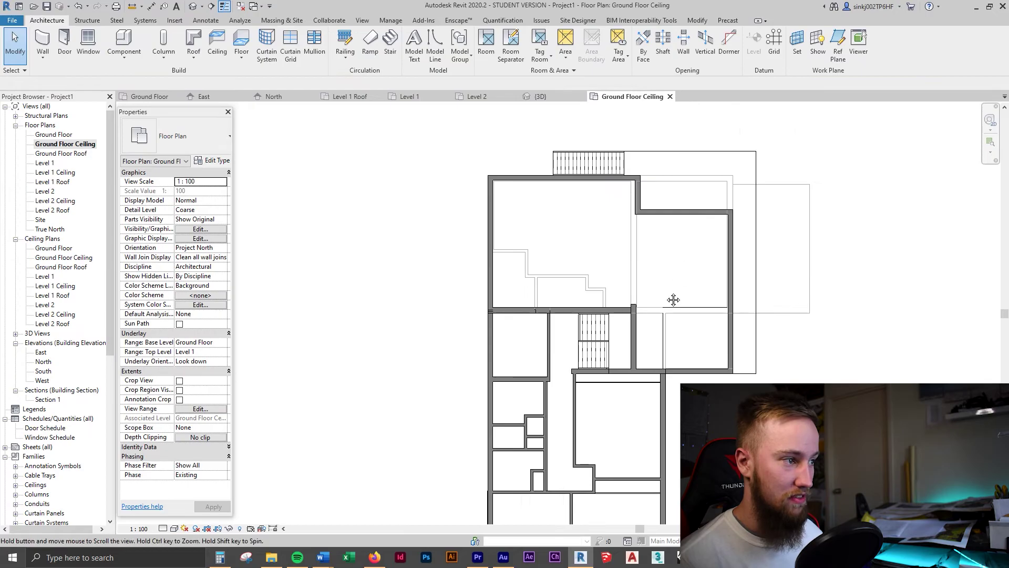
scroll(629, 272, "up", 2)
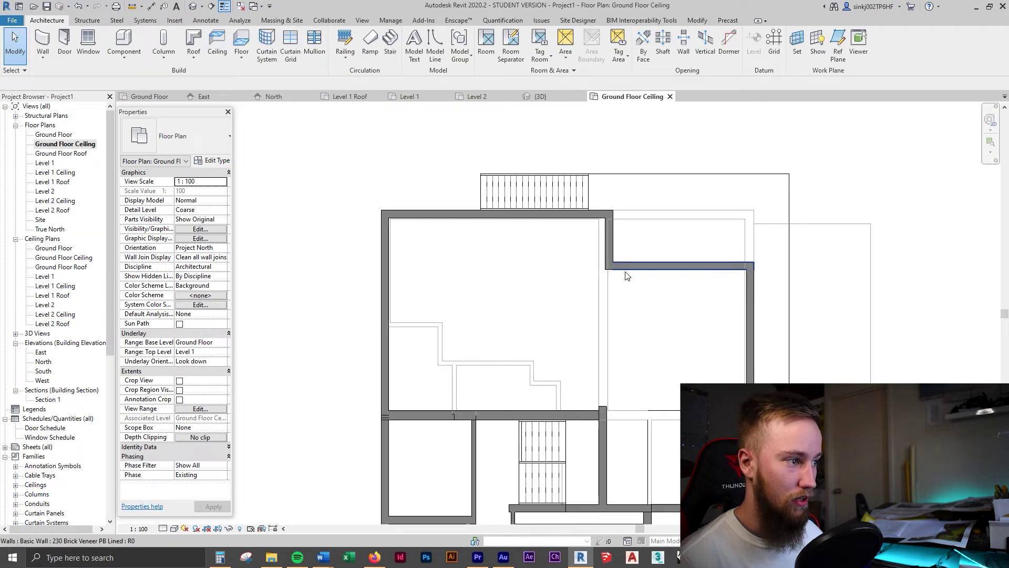
left_click(604, 226)
key("Escape")
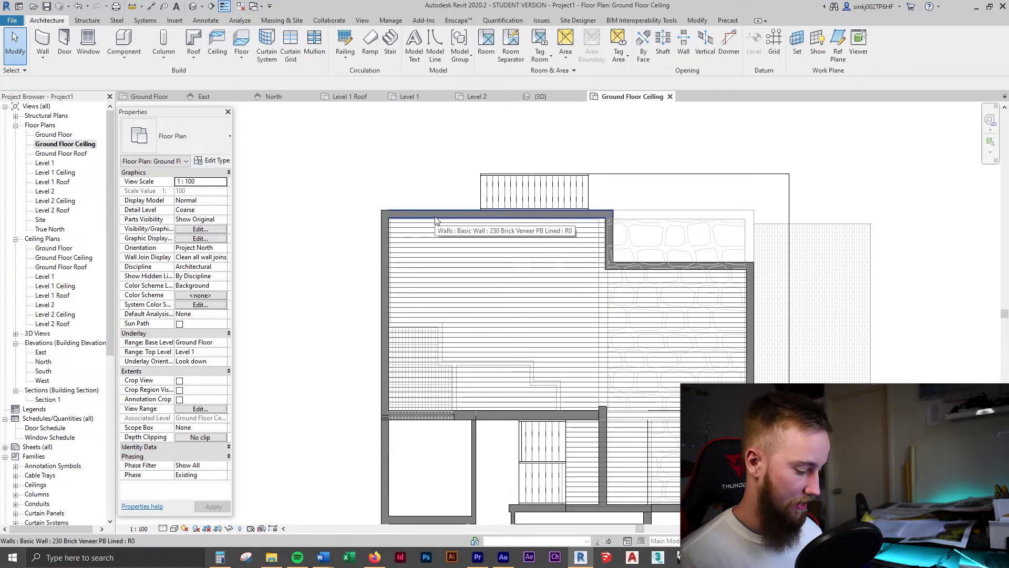
key("Tab")
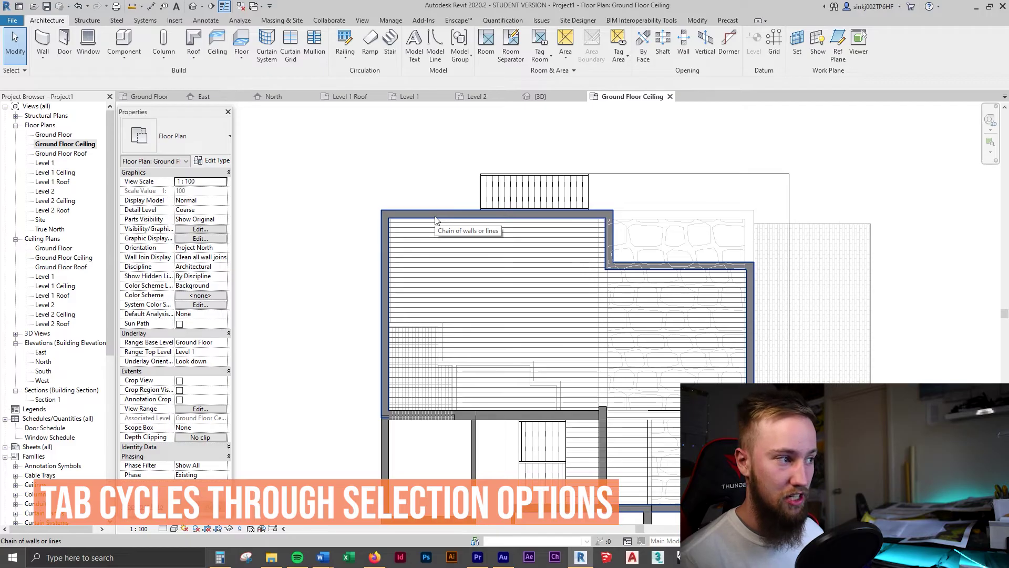
key("Tab")
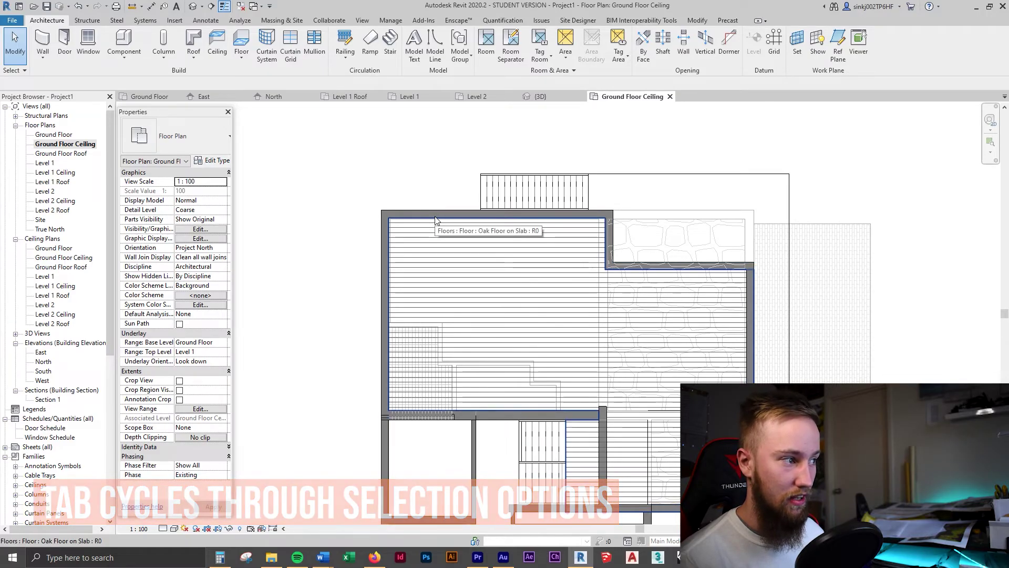
key("Tab")
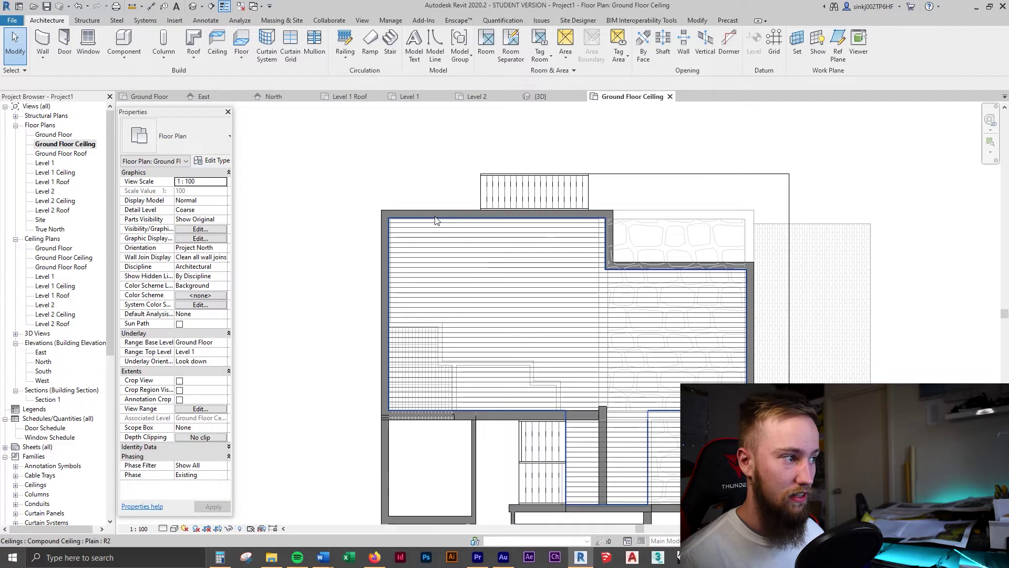
left_click(435, 220)
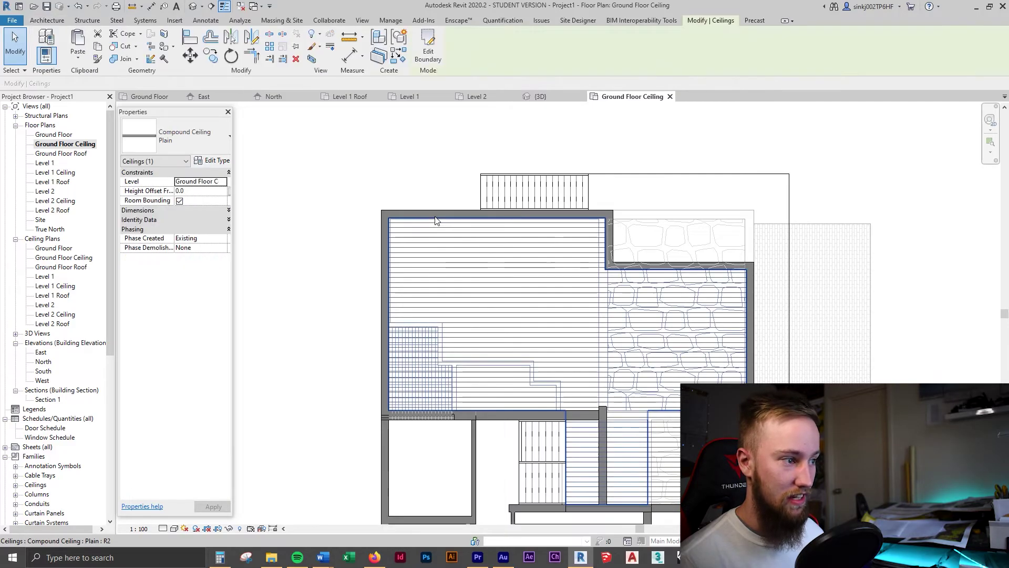
key("Escape")
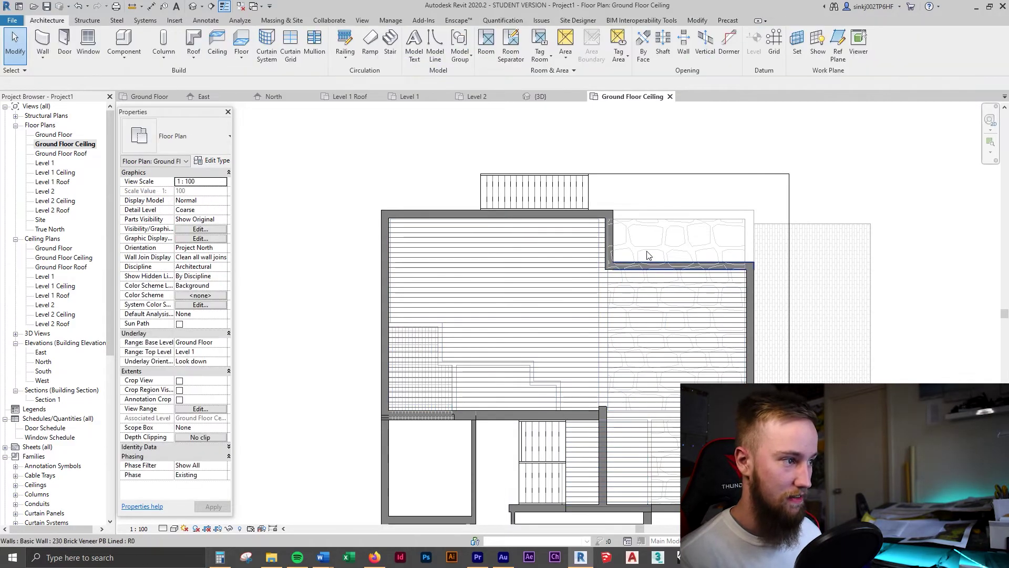
left_click(217, 46)
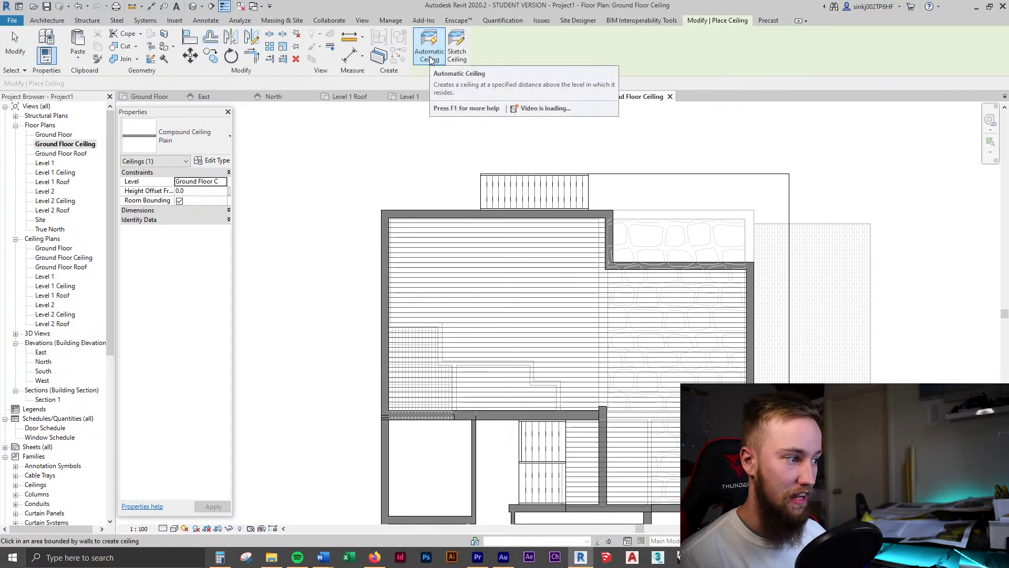
Place automatic ceilings in Bed 1, the Lounge and the small hall room
left_click(149, 96)
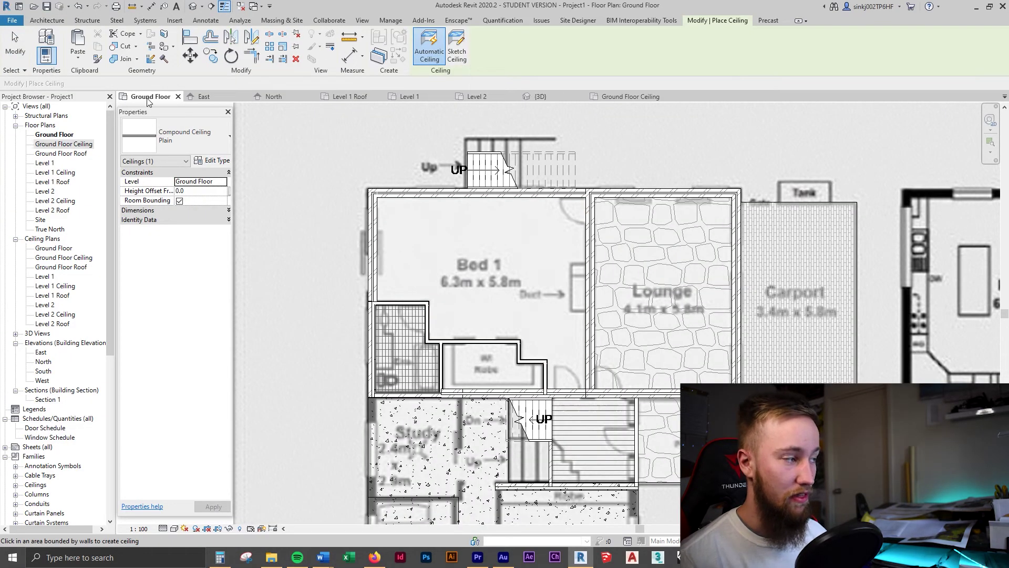
left_click(478, 269)
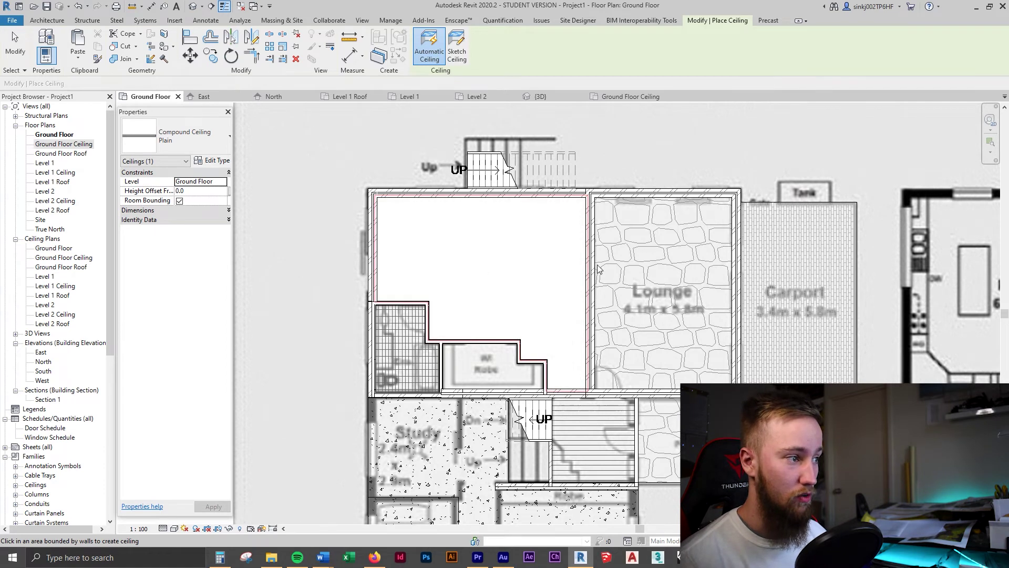
left_click(655, 245)
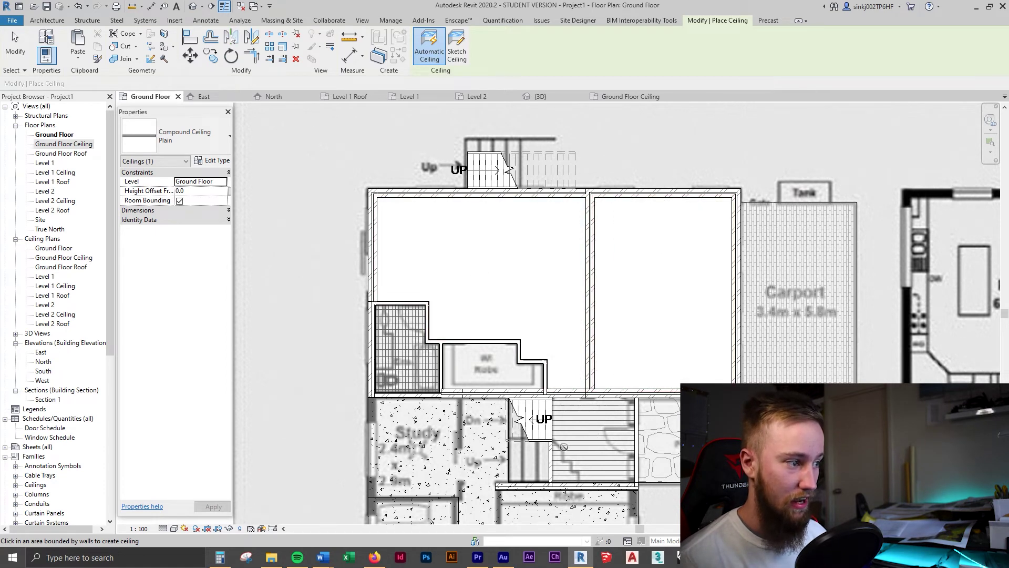
scroll(639, 422, "up", 5)
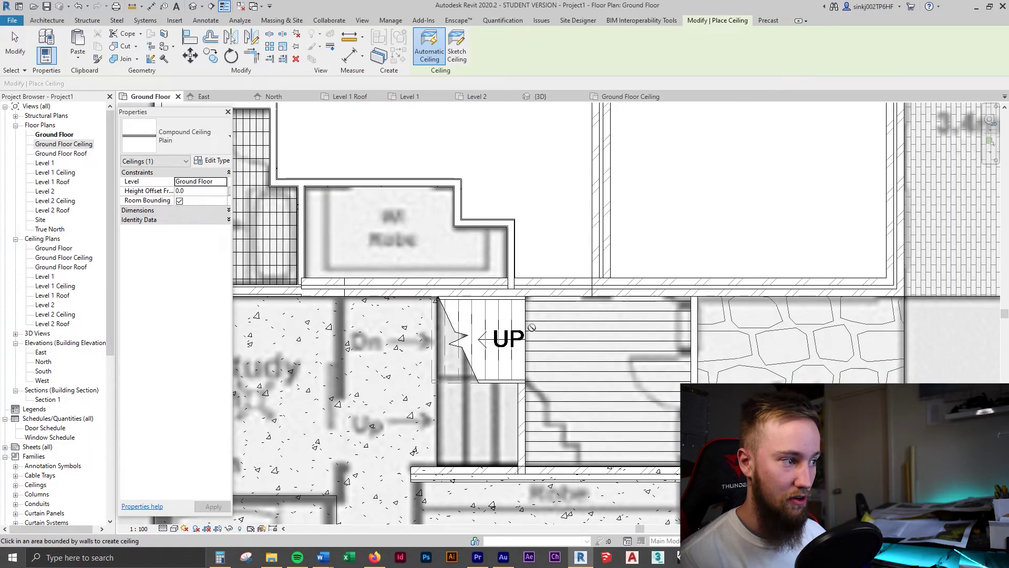
scroll(531, 327, "down", 4)
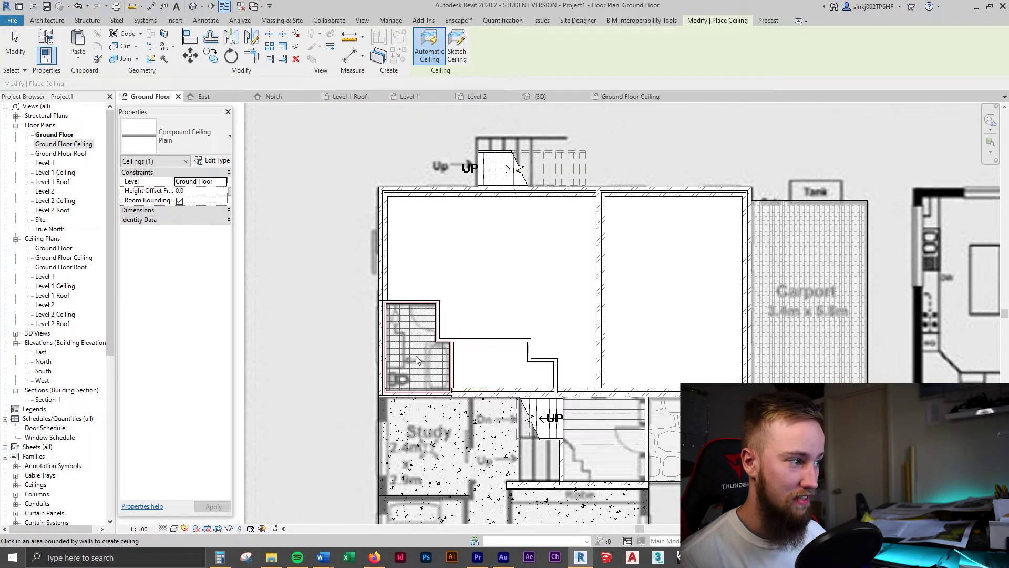
left_click(417, 360)
scroll(478, 299, "up", 3)
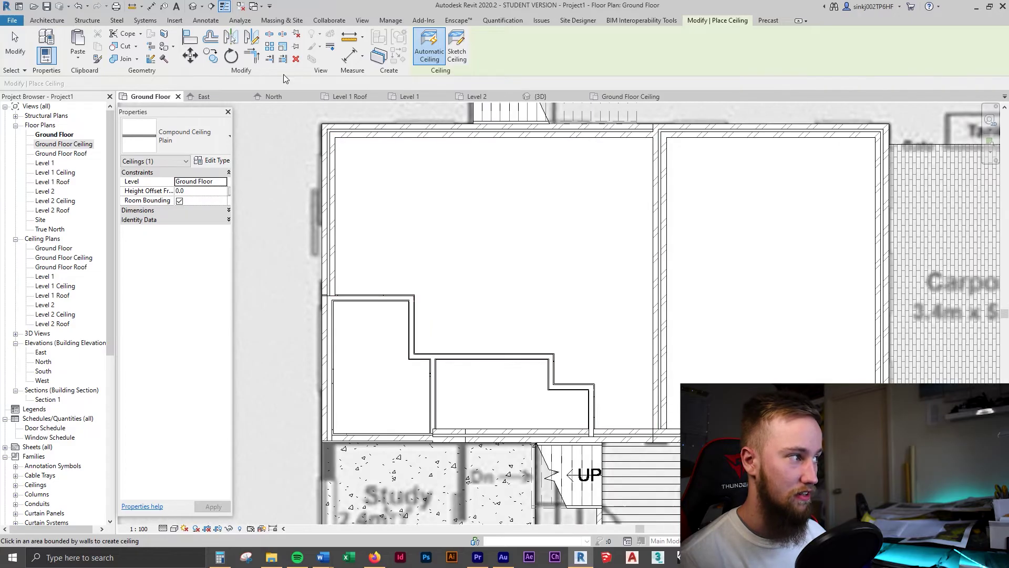
key("Escape")
key("Escape")
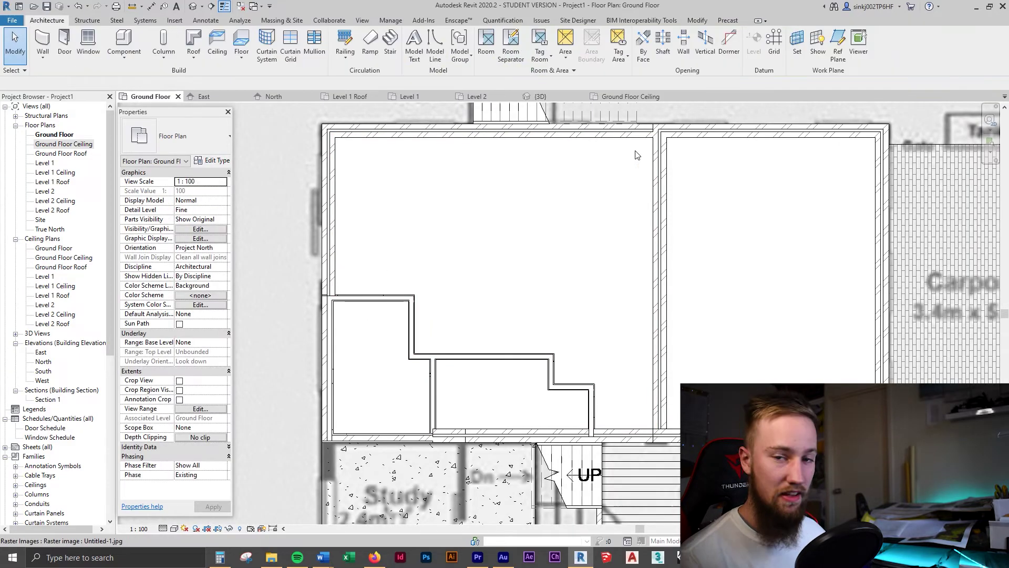
Tab-select the left room's ceiling to check it, then deselect it
key("Tab")
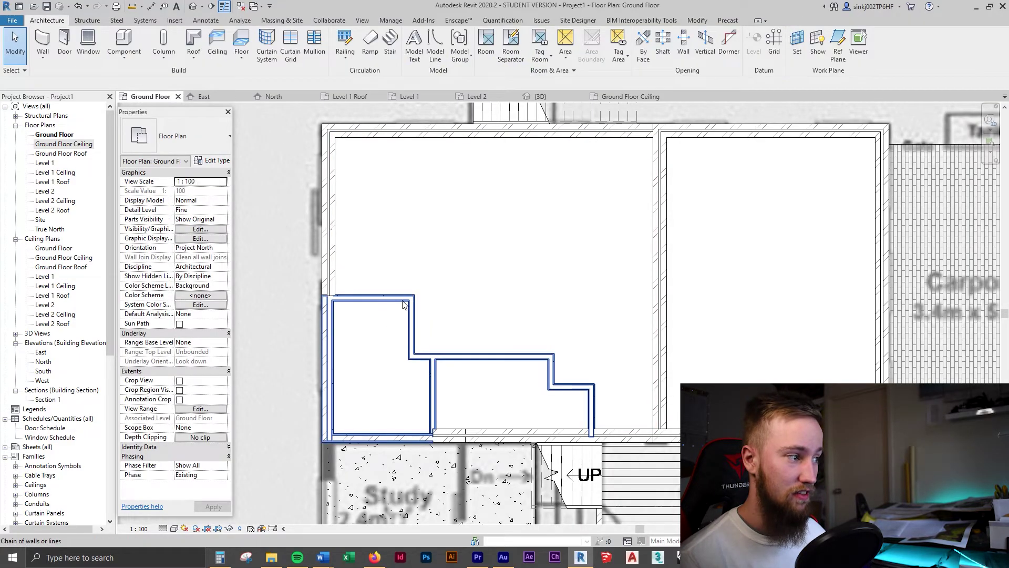
key("Tab")
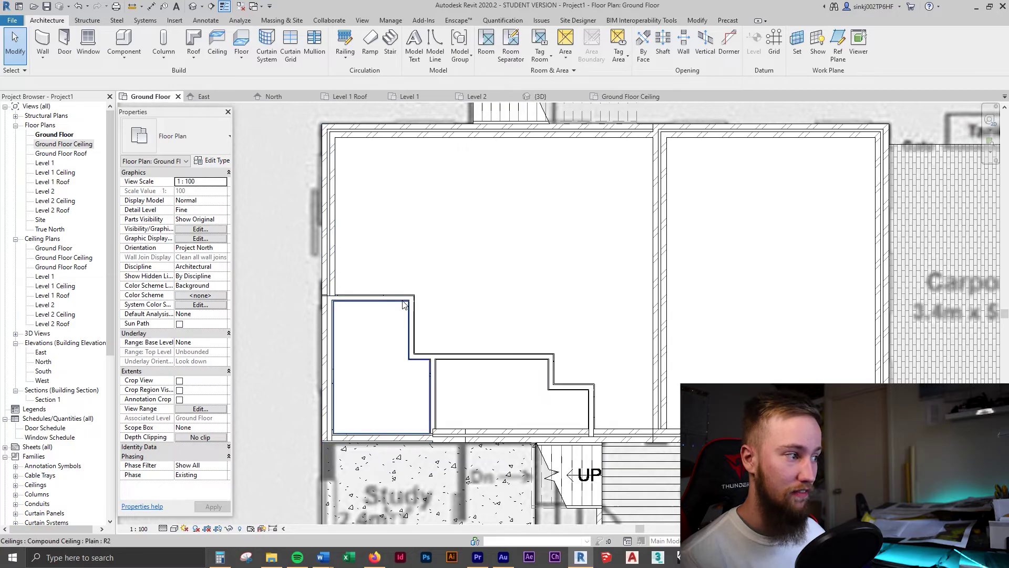
left_click(404, 305)
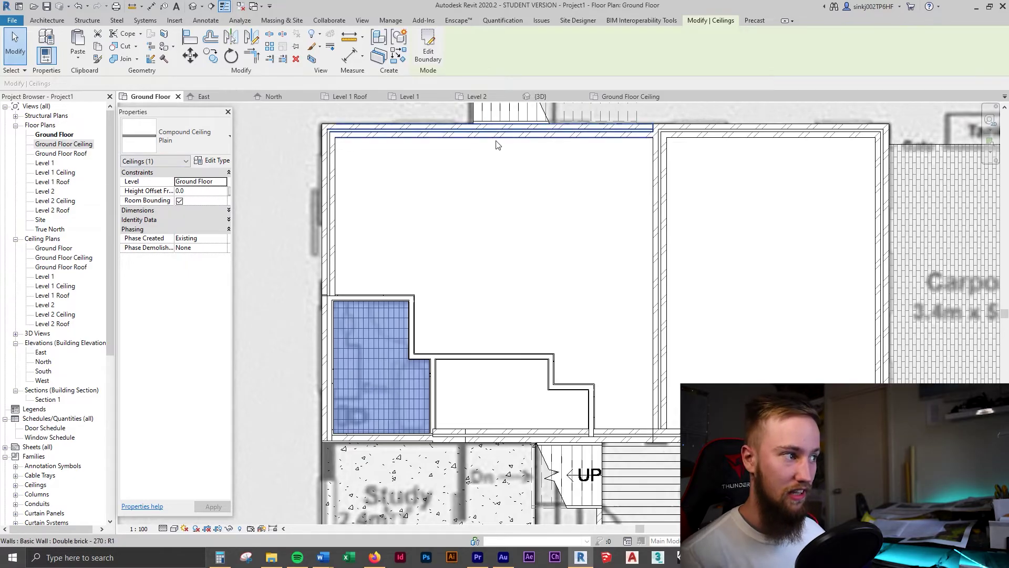
left_click(271, 173)
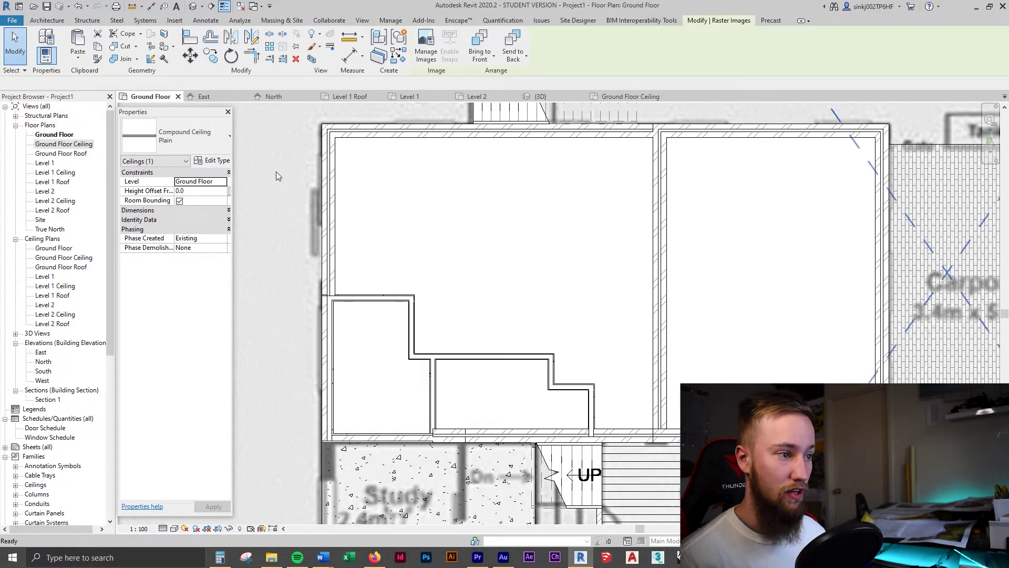
Go to the Ground Floor Ceiling plan and begin a hand-sketched ceiling boundary
key("Escape")
scroll(617, 245, "down", 2)
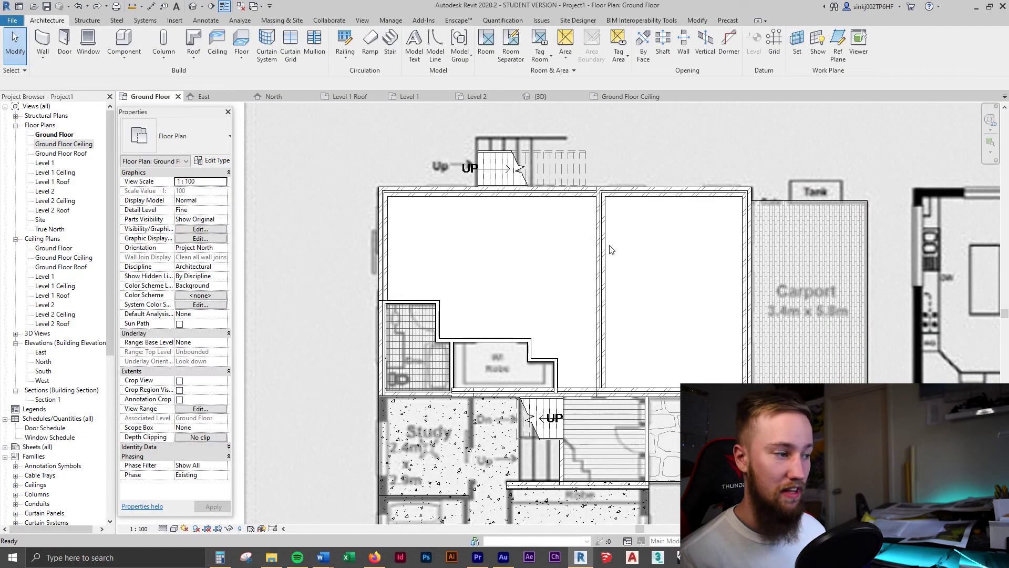
middle_click_drag(591, 275, 579, 276)
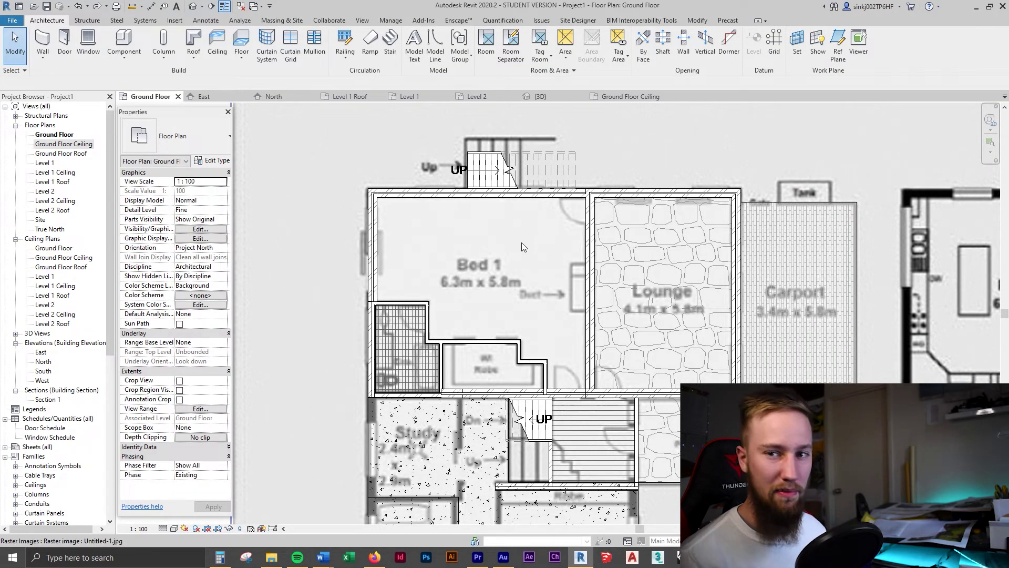
left_click(610, 98)
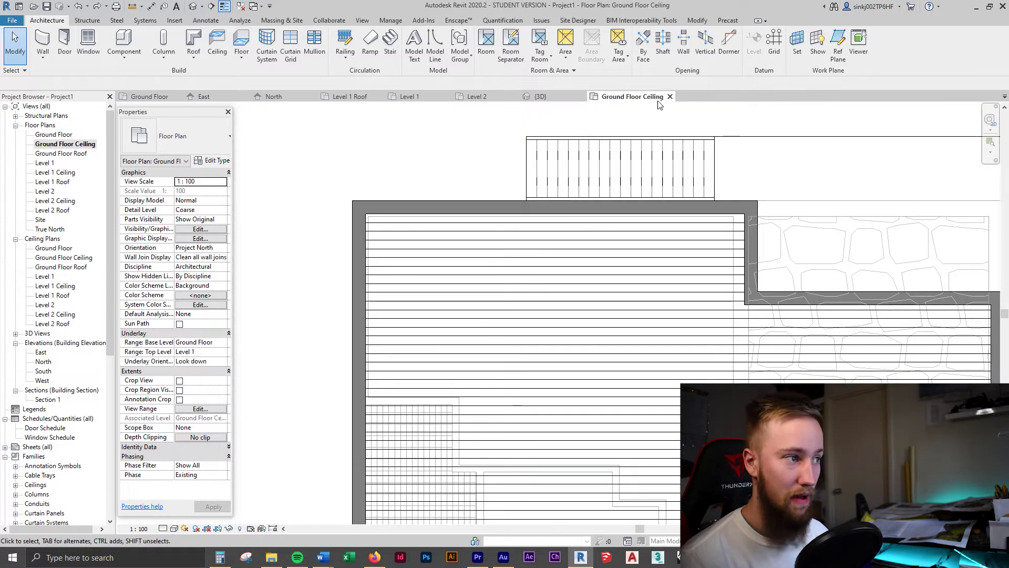
left_click(225, 46)
left_click(461, 55)
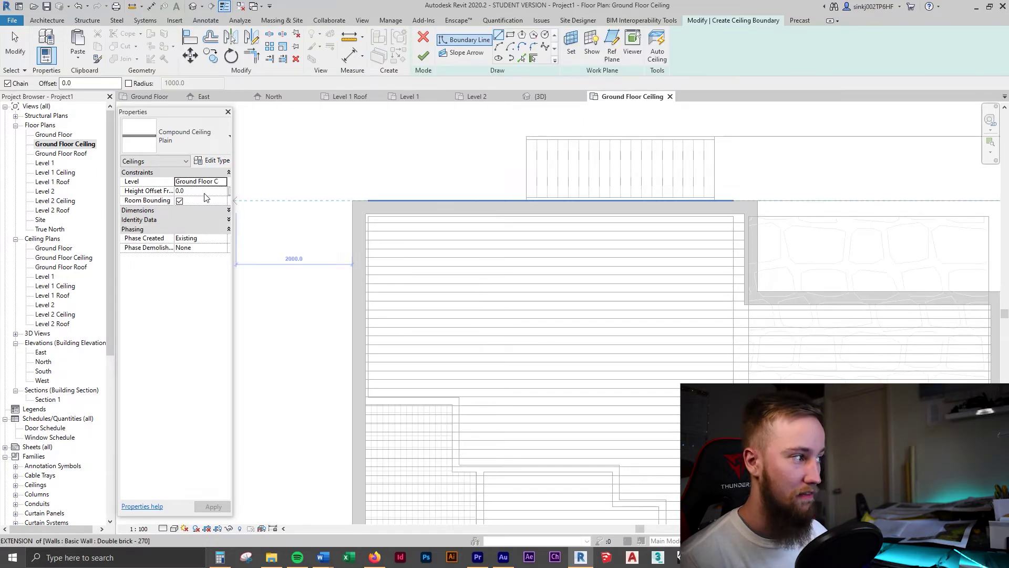
Trace the first boundary lines from the top-left corner, including a 1610.0 horizontal segment
scroll(399, 221, "up", 5)
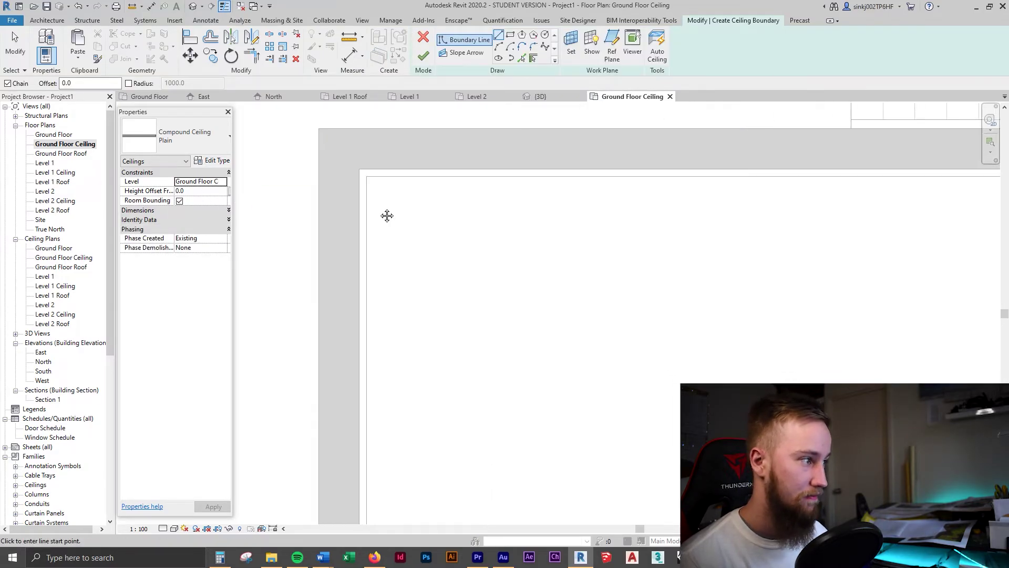
middle_click_drag(387, 216, 395, 164)
left_click(374, 125)
scroll(386, 181, "down", 3)
middle_click_drag(426, 455, 386, 296)
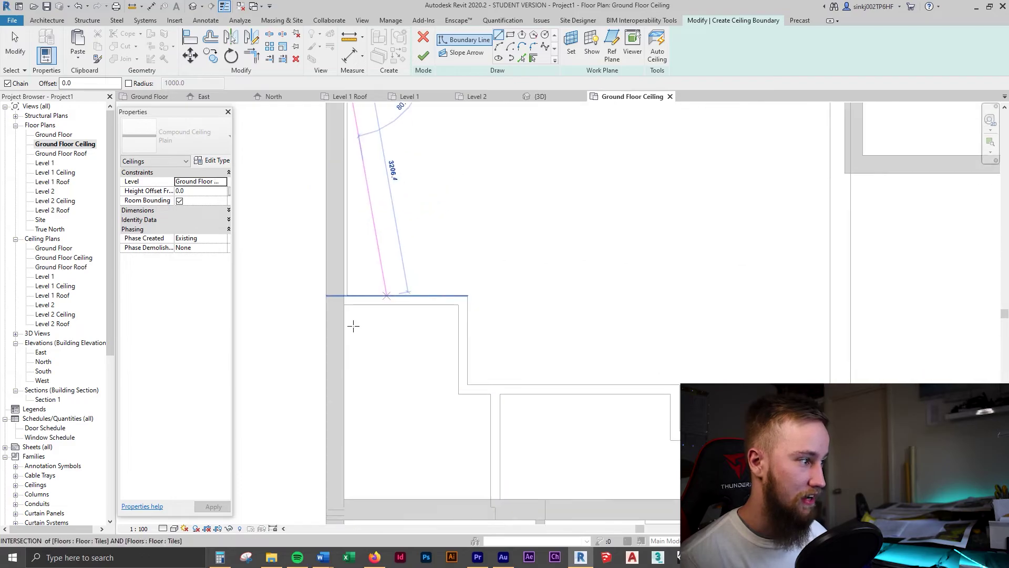
scroll(347, 309, "up", 2)
left_click(344, 288)
scroll(539, 321, "up", 3)
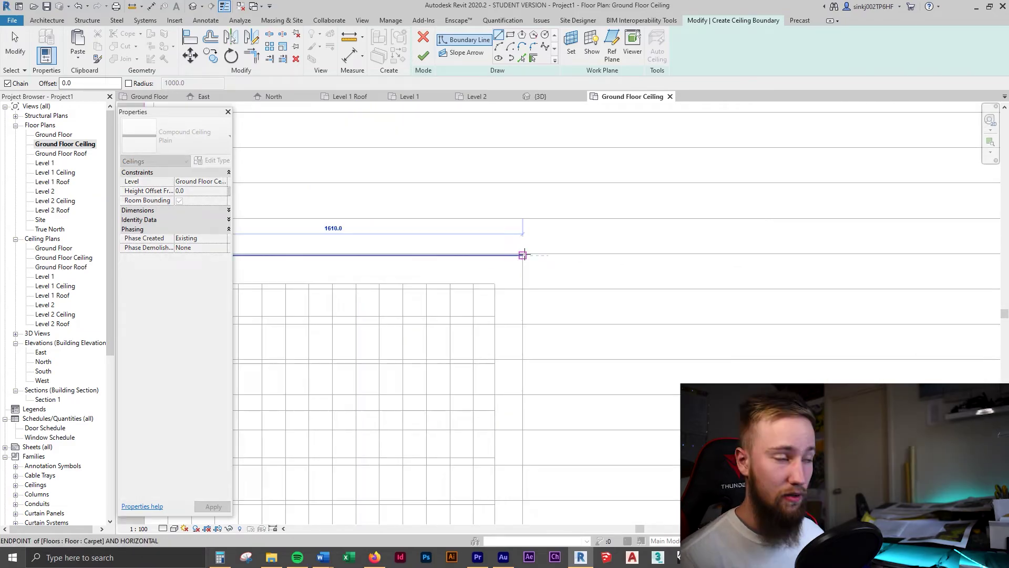
left_click(523, 255)
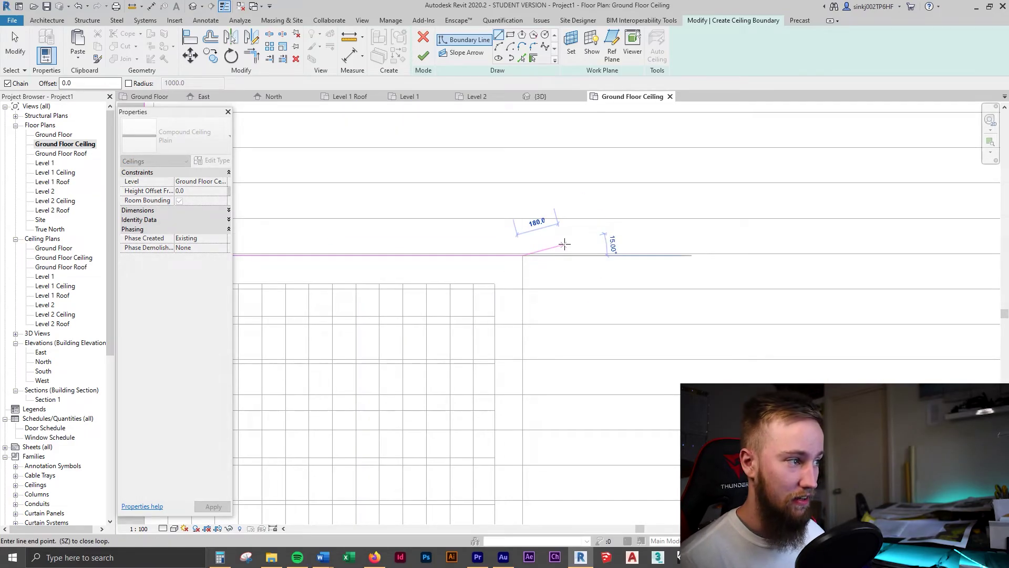
key("Escape")
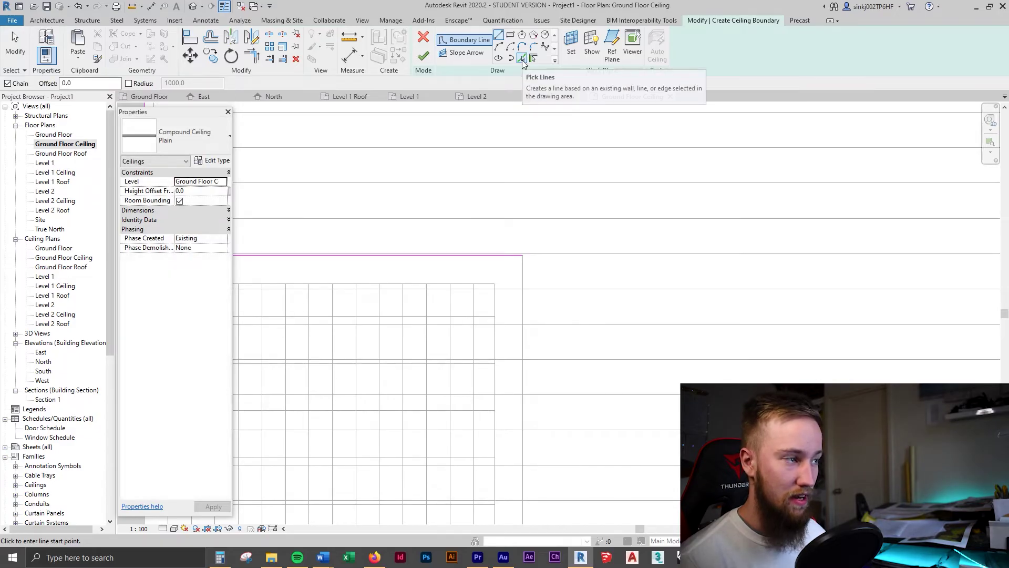
Pick the room's horizontal, vertical and long horizontal wall edges as boundary lines
left_click(522, 59)
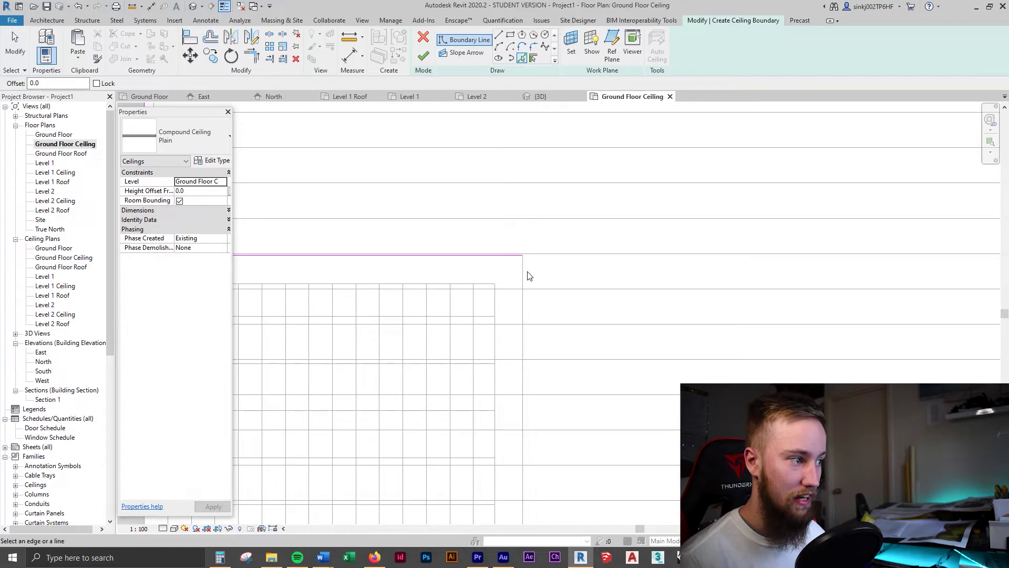
scroll(661, 347, "down", 2)
middle_click_drag(662, 345, 566, 289)
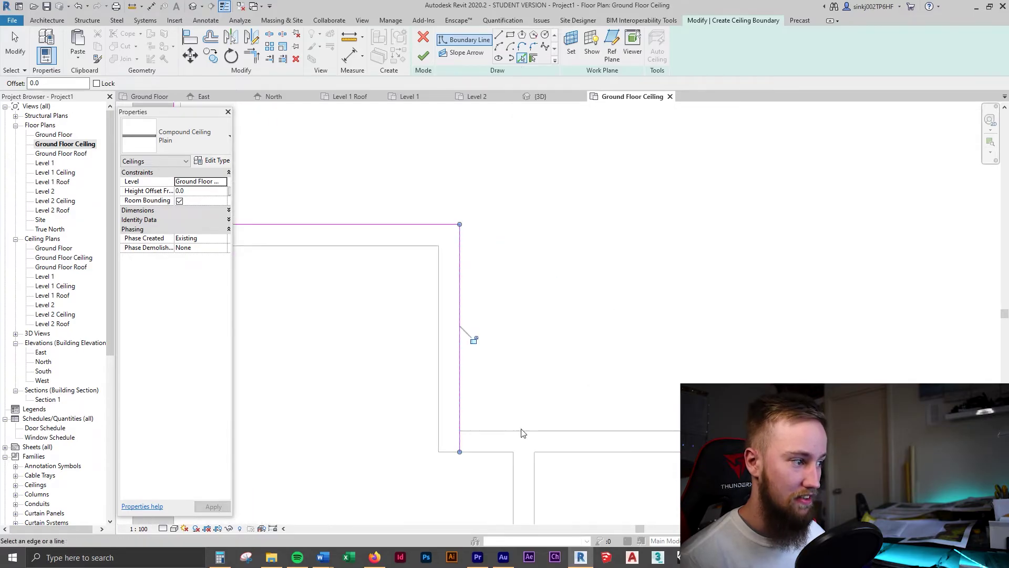
scroll(551, 417, "up", 3)
left_click(496, 440)
scroll(593, 417, "down", 2)
middle_click_drag(672, 333, 376, 267)
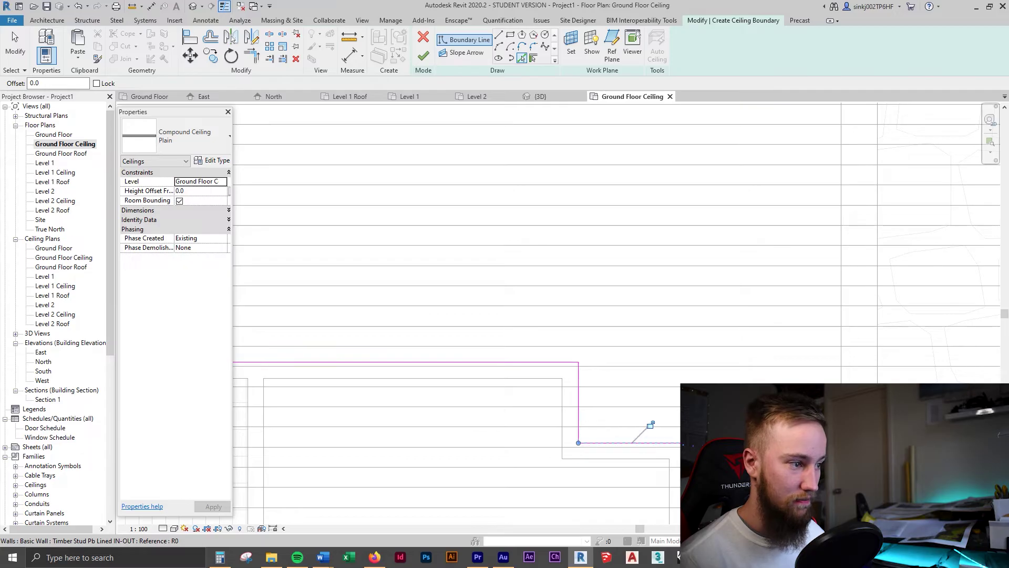
left_click(686, 475)
middle_click_drag(686, 476, 577, 277)
left_click(629, 362)
scroll(665, 312, "down", 1)
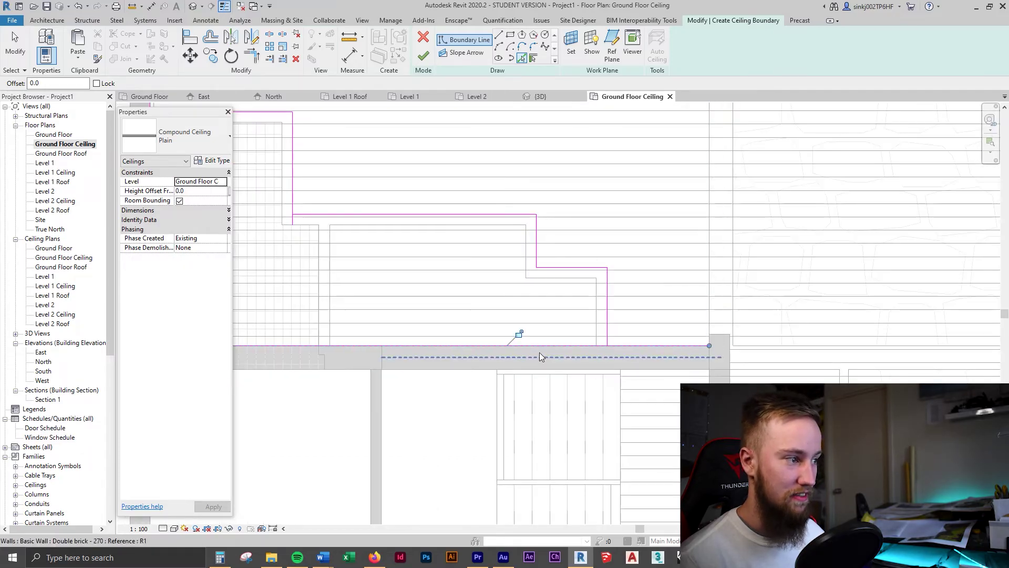
scroll(685, 211, "down", 2)
middle_click_drag(672, 203, 729, 395)
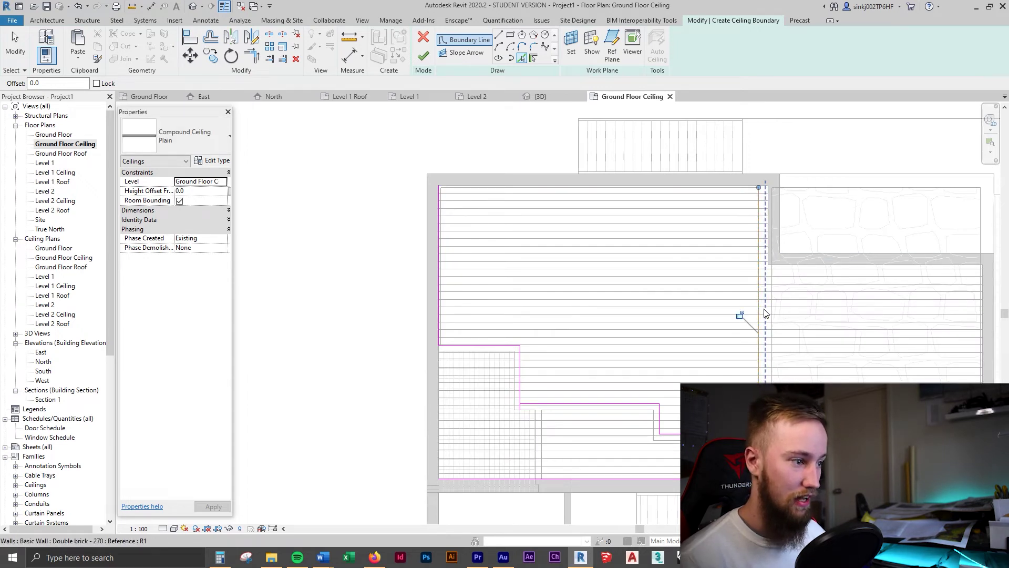
Switch back to straight lines with LI and draw a vertical boundary line down the wall
key("l")
key("i")
key("Escape")
key("Escape")
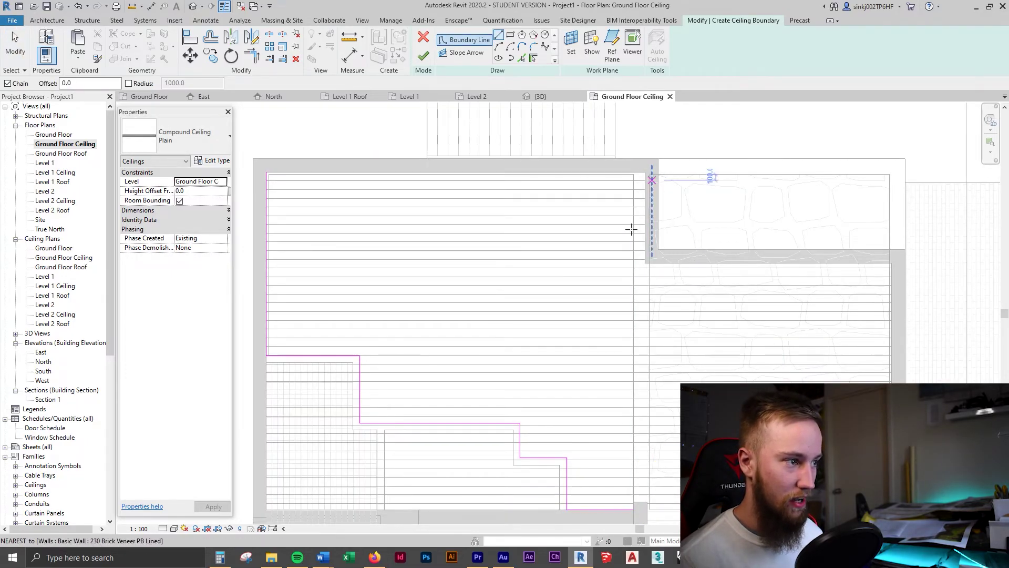
scroll(687, 309, "down", 2)
middle_click_drag(686, 308, 691, 273)
scroll(678, 300, "up", 3)
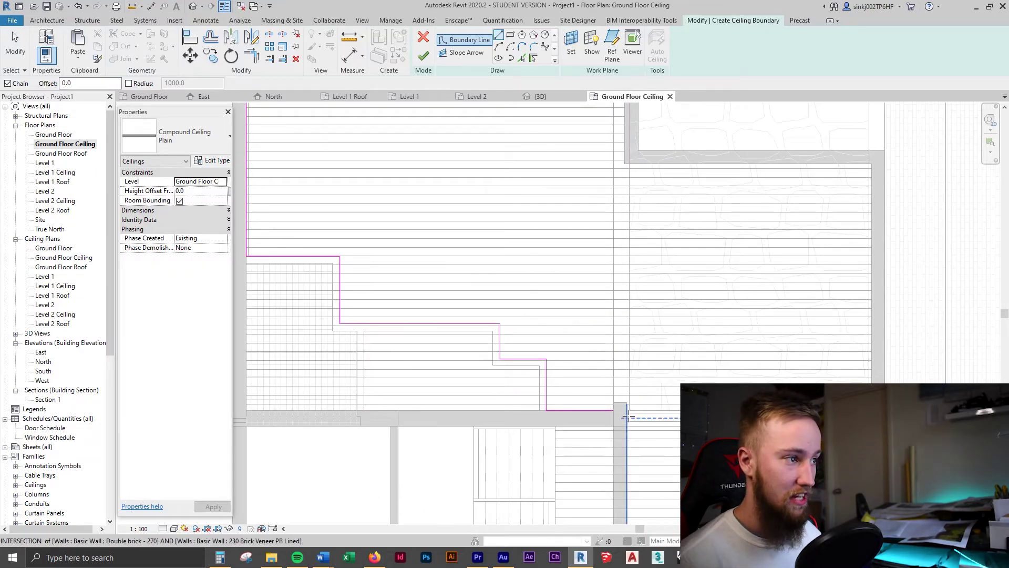
scroll(623, 412, "down", 2)
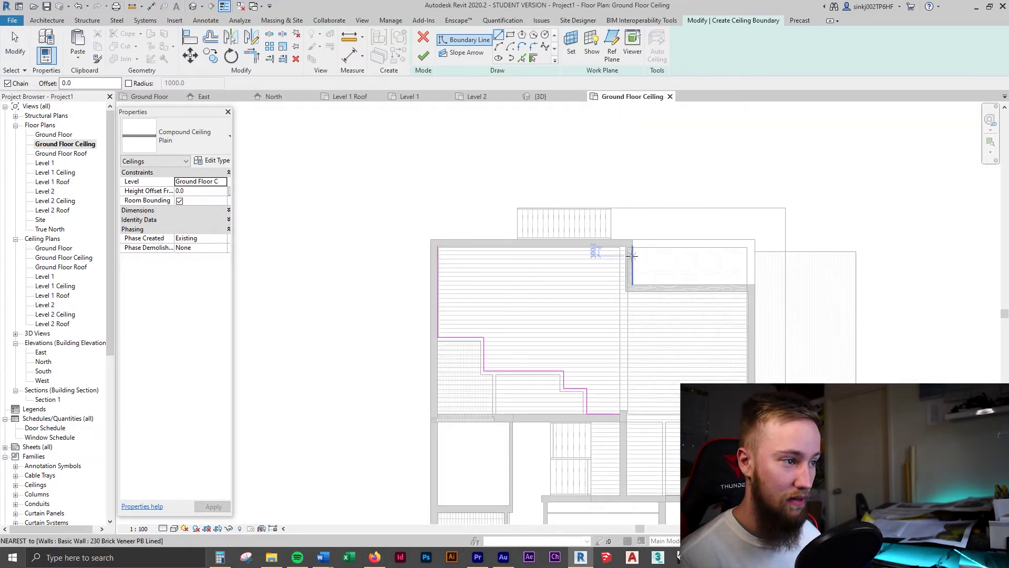
left_click(626, 241)
left_click(627, 421)
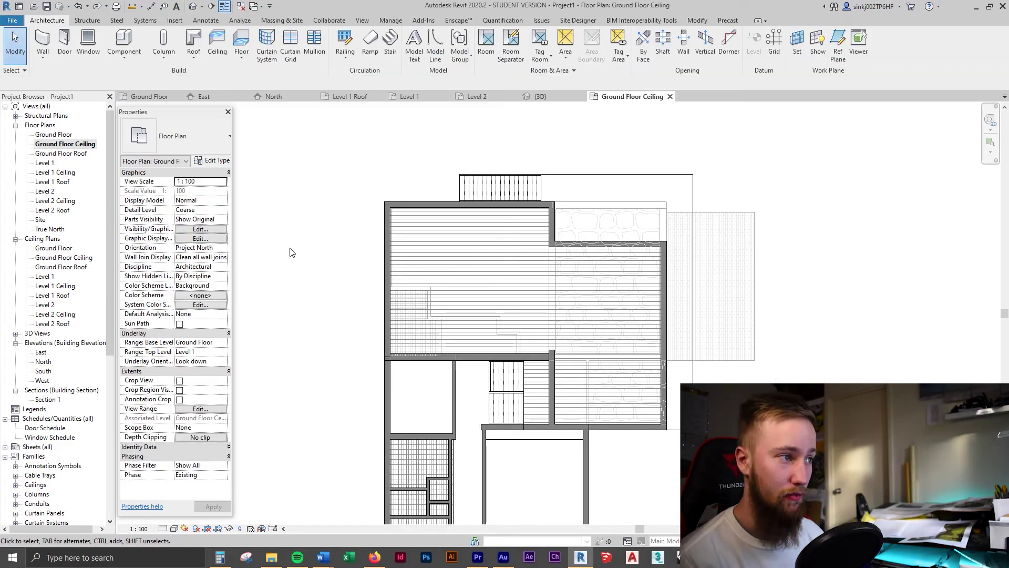
Check the East elevation, then open View Range for the Ground Floor Ceiling plan
left_click(200, 96)
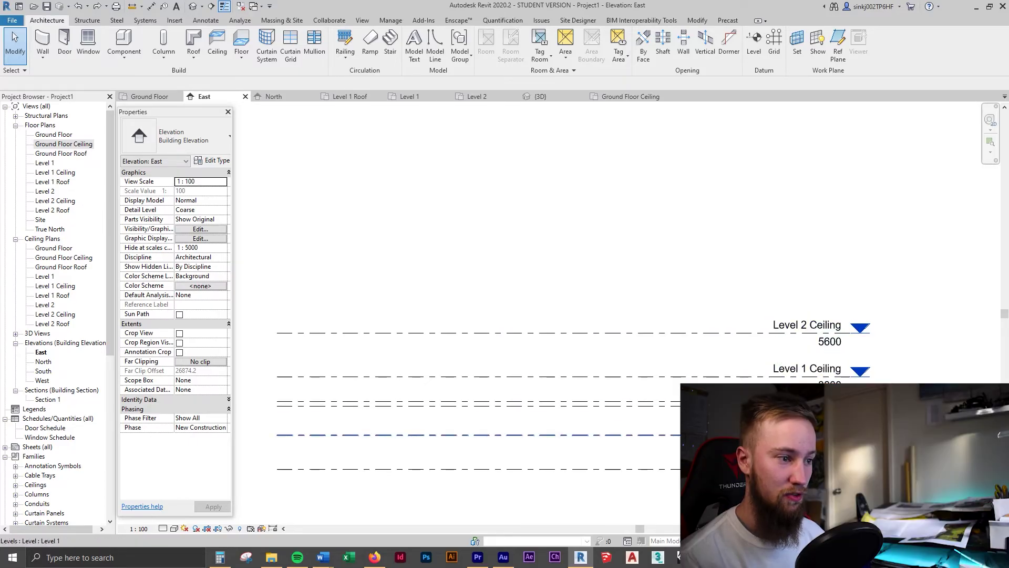
left_click(631, 96)
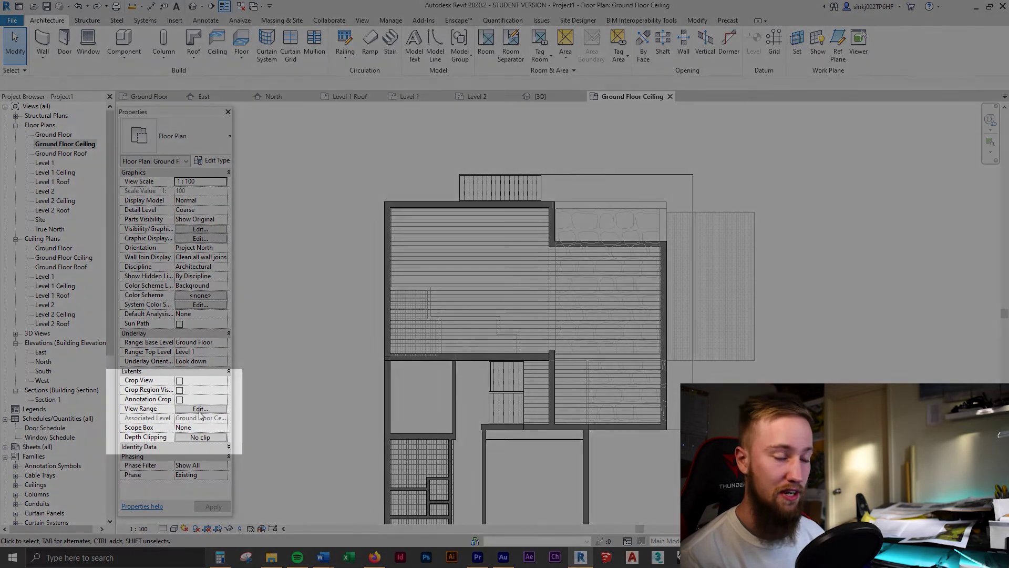
left_click(199, 410)
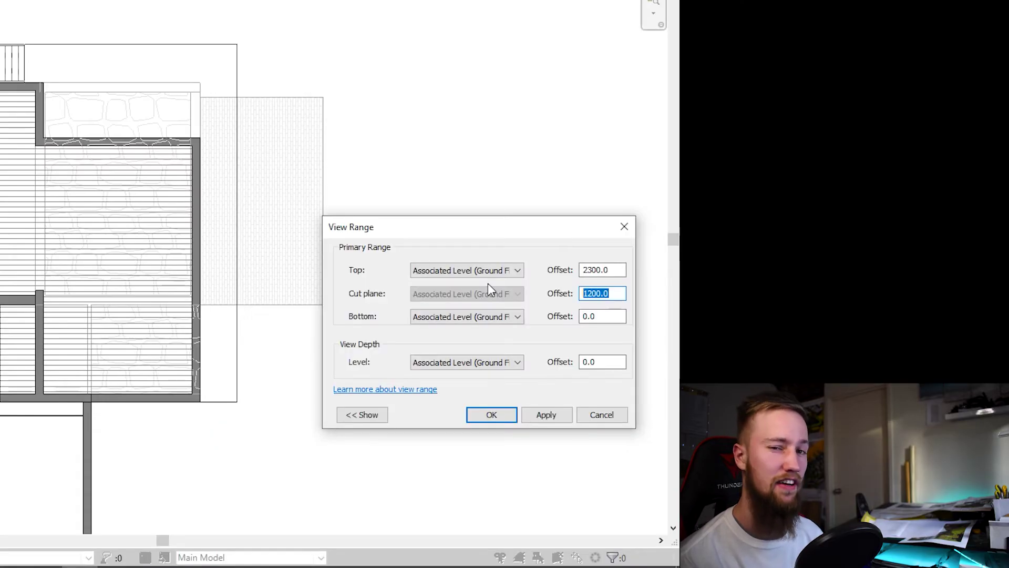
Enter cut plane -2600, bottom -5000 and view depth -10000, apply, and confirm with OK
type("-26")
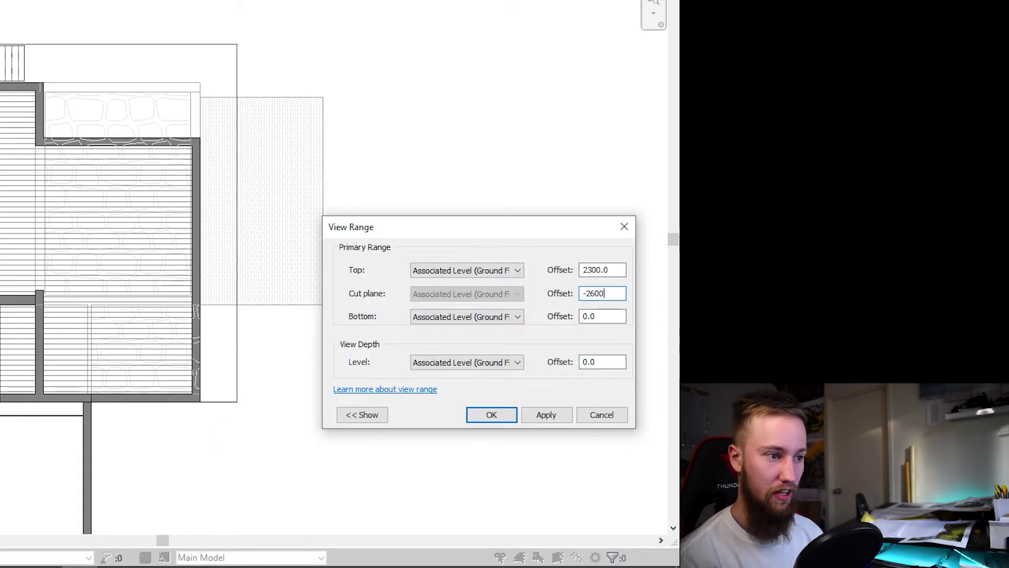
type("00")
left_click(607, 316)
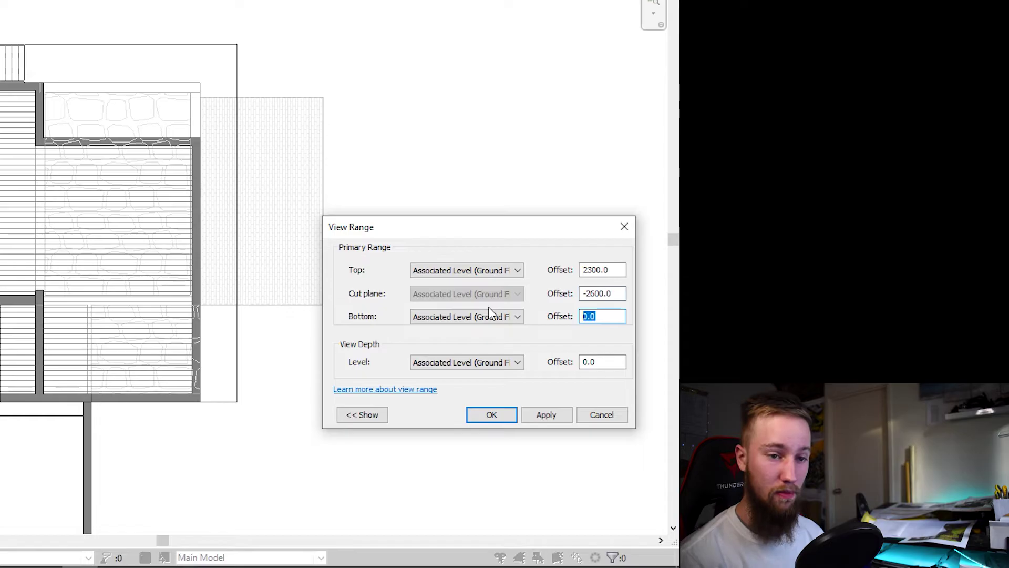
type("-")
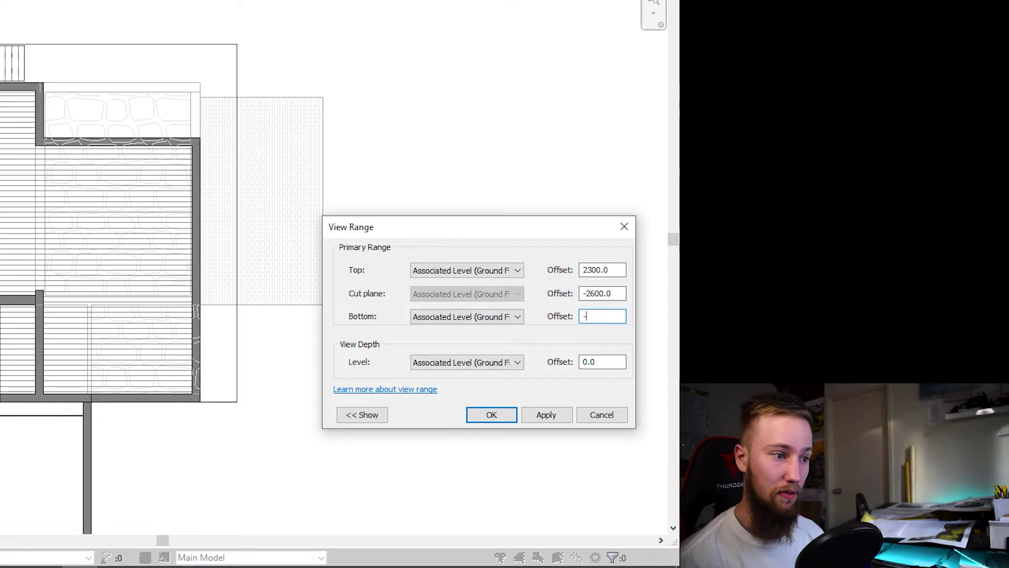
type("5000")
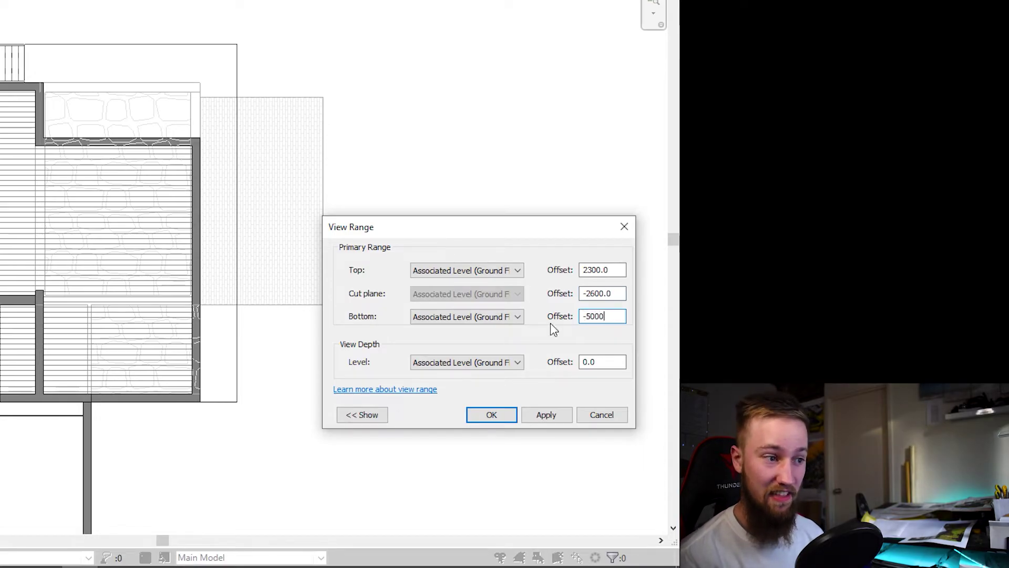
left_click(611, 362)
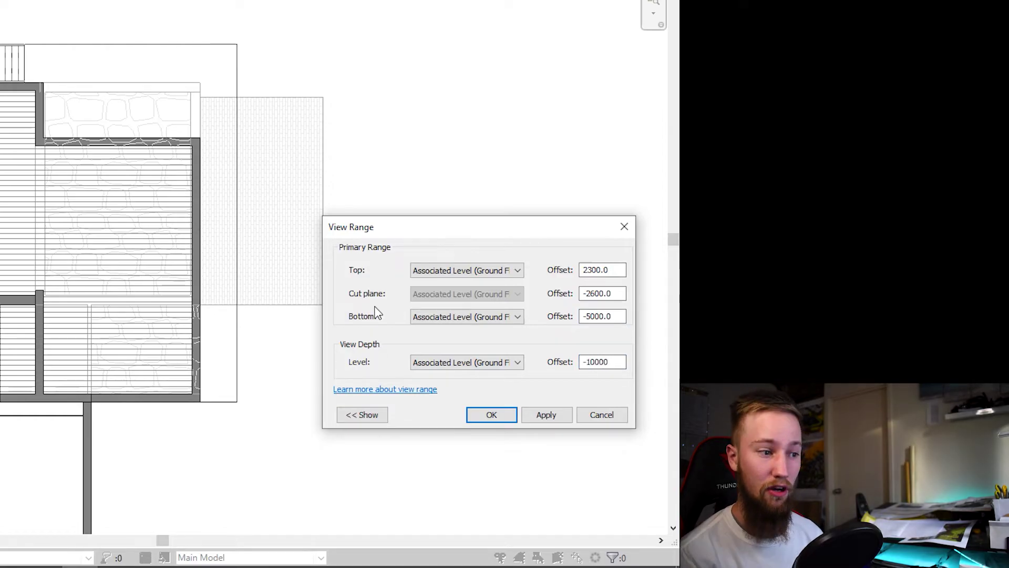
left_click(547, 416)
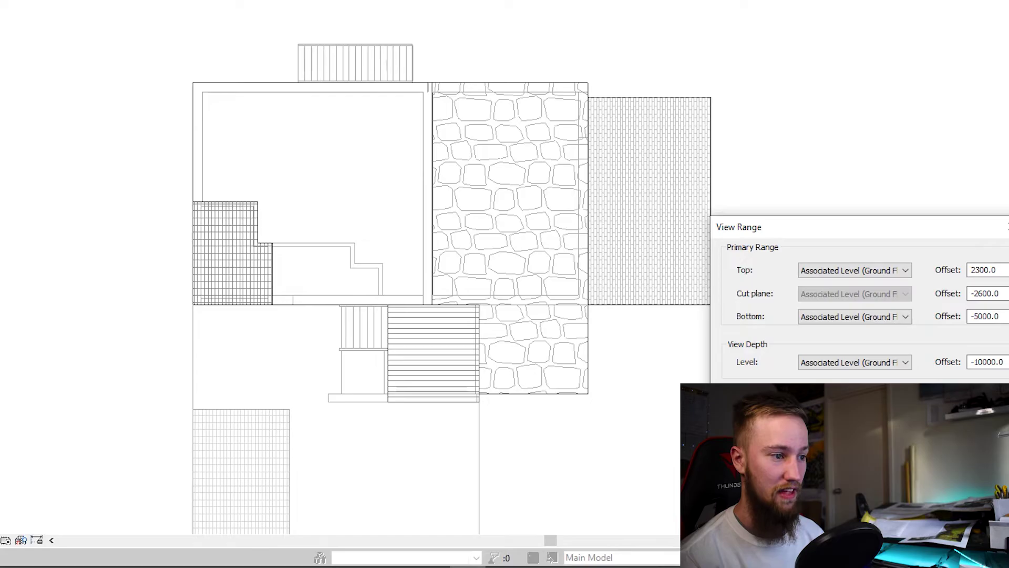
left_click(875, 416)
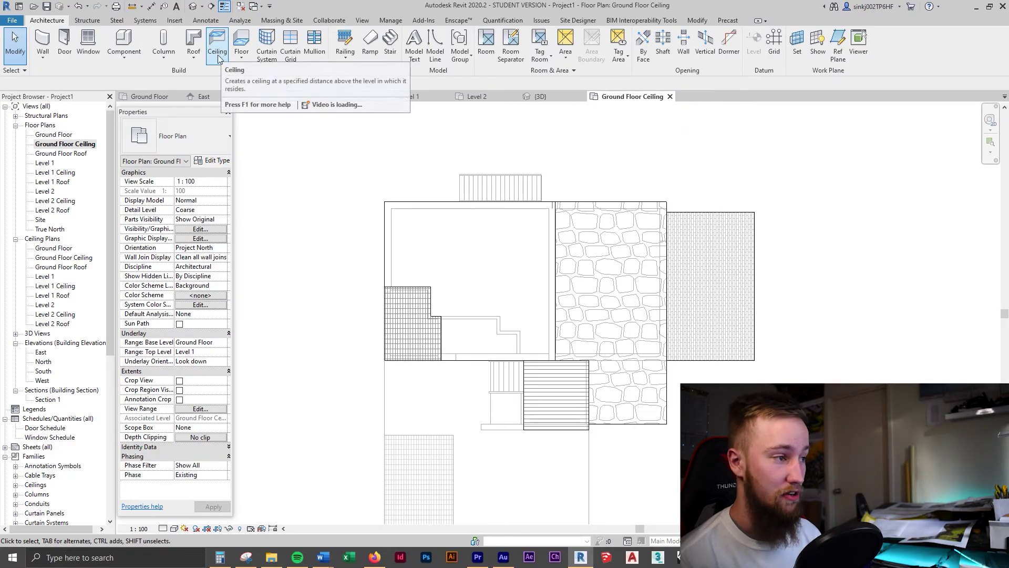
Sketch a closed boundary around the upper-left room and finish the ceiling
left_click(220, 50)
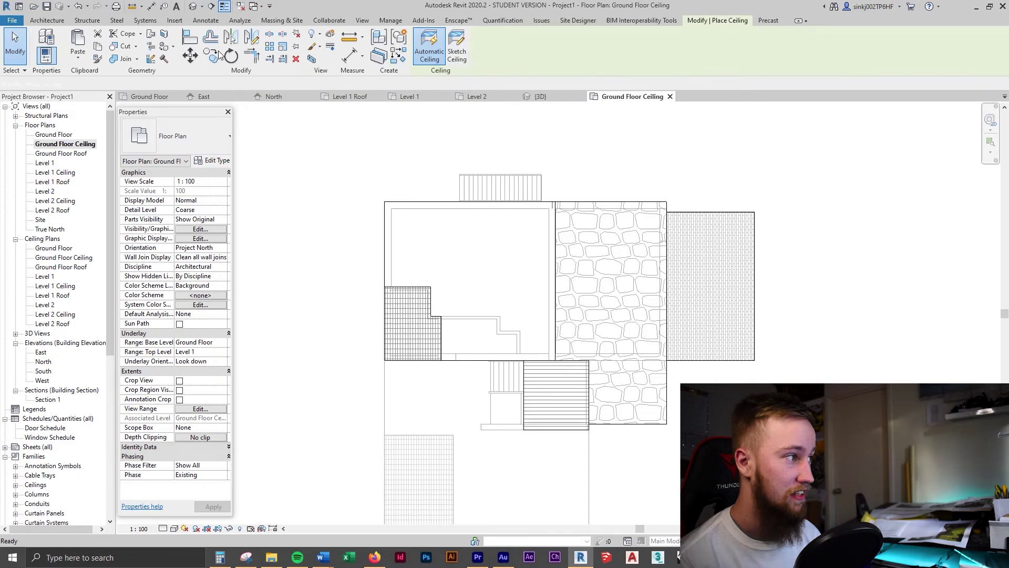
scroll(391, 209, "up", 2)
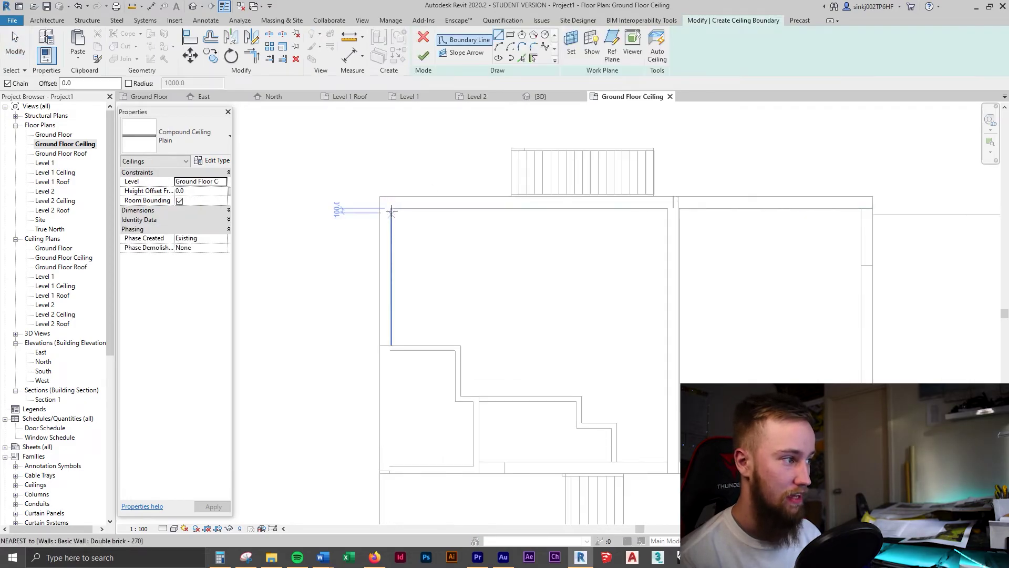
left_click(392, 208)
scroll(402, 263, "up", 2)
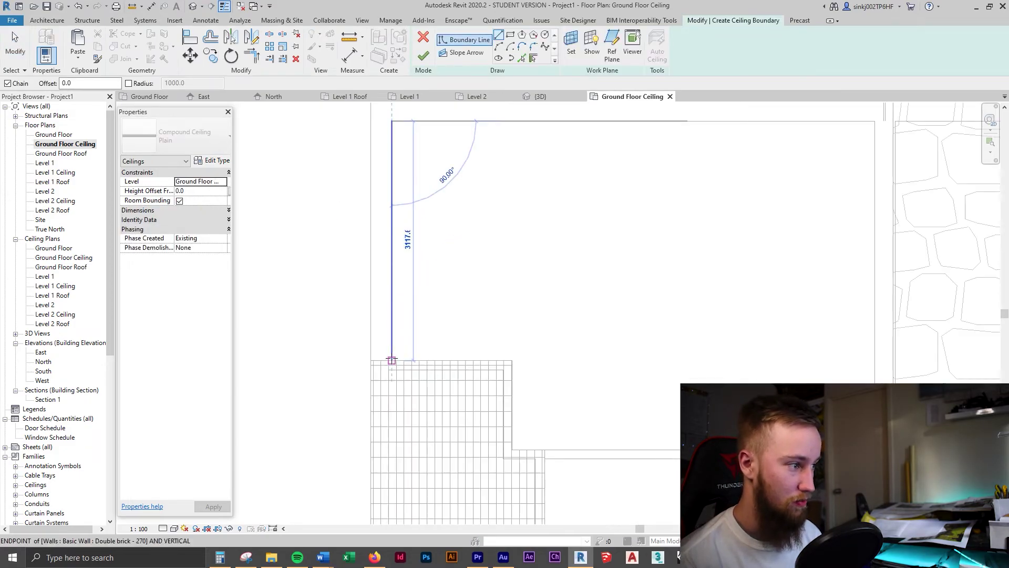
left_click(392, 360)
left_click(512, 360)
left_click(512, 450)
scroll(512, 449, "up", 1)
middle_click_drag(512, 450, 478, 270)
left_click(540, 363)
left_click(477, 399)
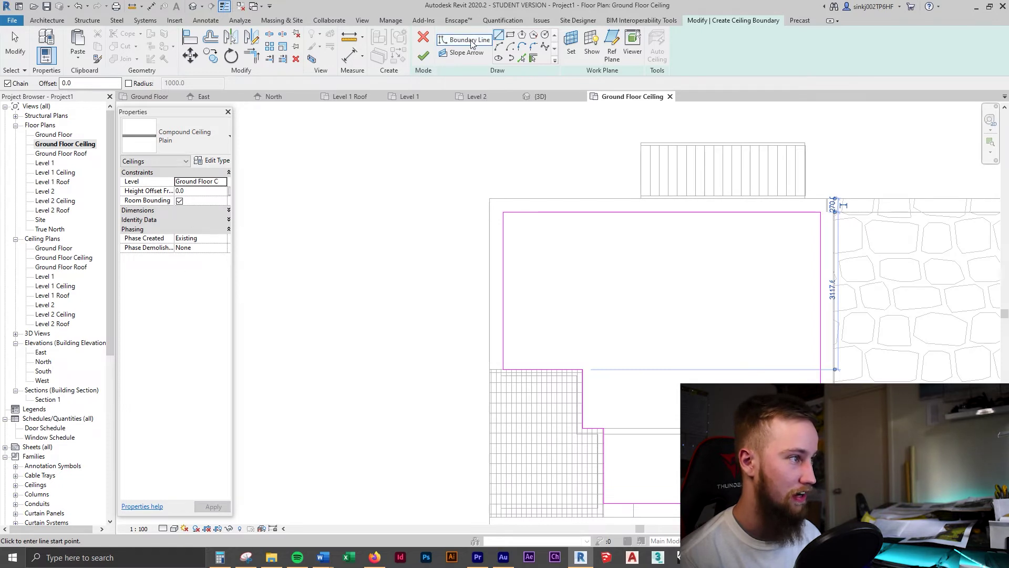
left_click(423, 56)
Open the 3D view and orbit to look into the rooms
left_click(541, 97)
middle_click_drag(657, 212, 388, 272, "shift")
key("Escape")
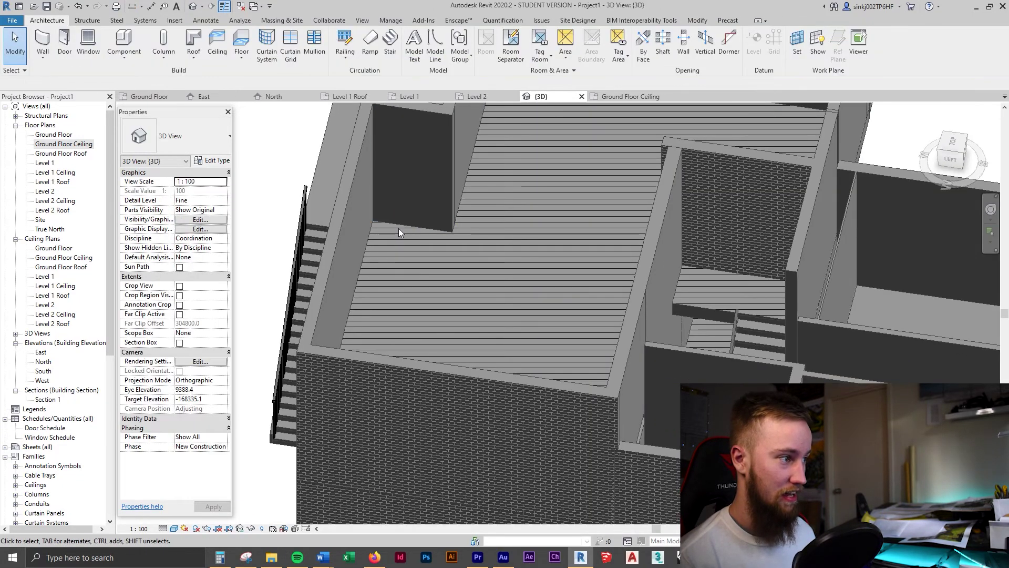
Hide the Level 2 Oak Floor on Slab element in the 3D view
left_click(399, 227)
right_click(400, 227)
mouse_move(494, 276)
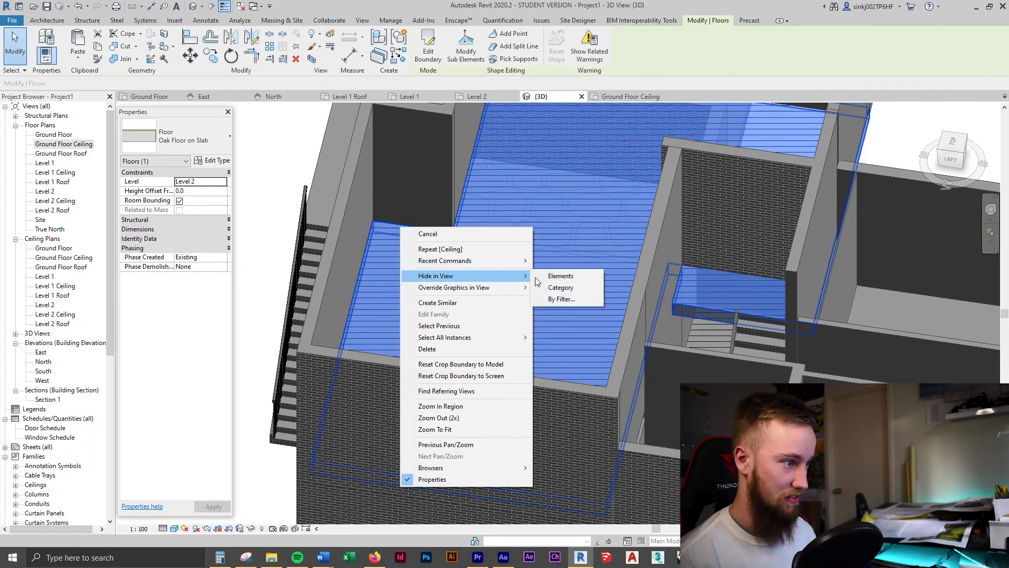
left_click(563, 276)
Inspect the exposed ground-floor ceiling beside the brick wall, then bring up the entrance-hall photo
middle_click_drag(649, 237, 664, 386, "shift")
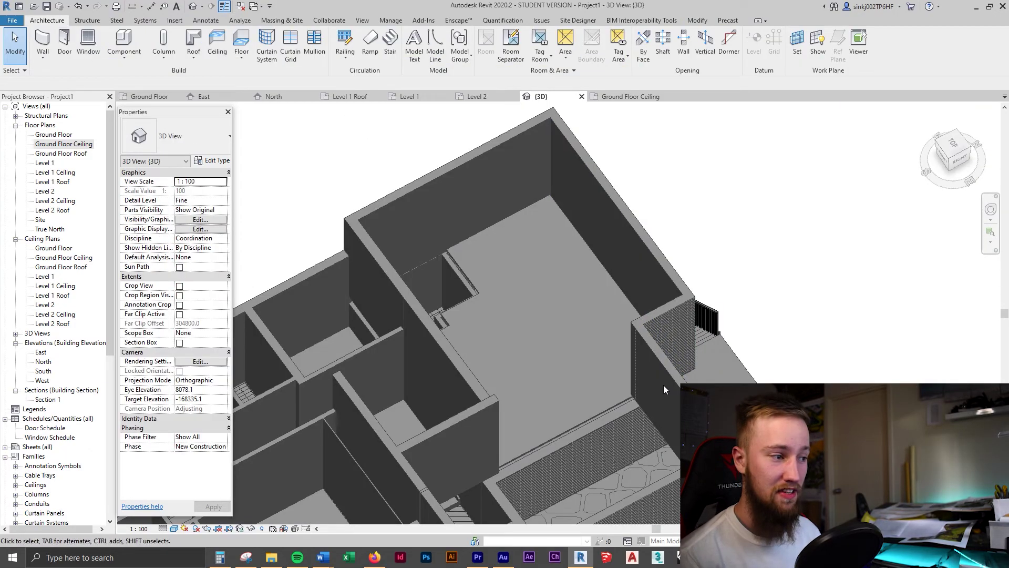
middle_click_drag(616, 422, 604, 414, "shift")
left_click(603, 414)
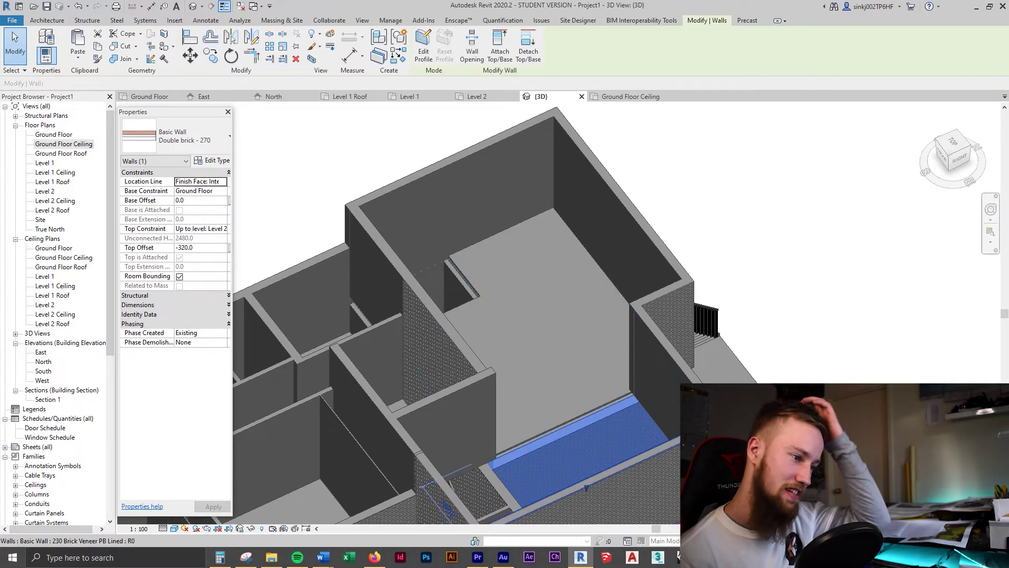
key("alt+Tab")
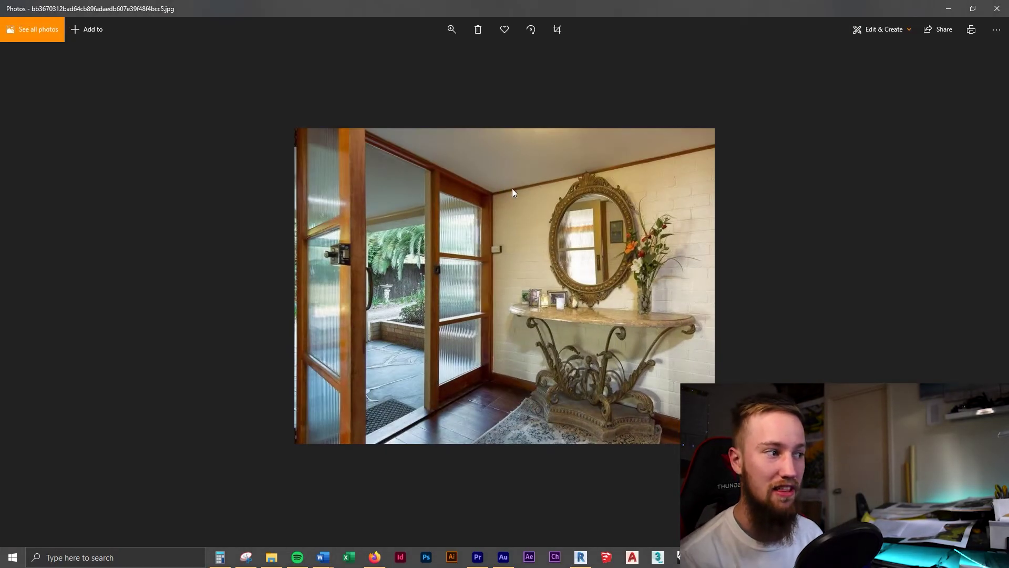
Minimize the Photos viewer to get back to the Revit 3D ceiling view
left_click(949, 8)
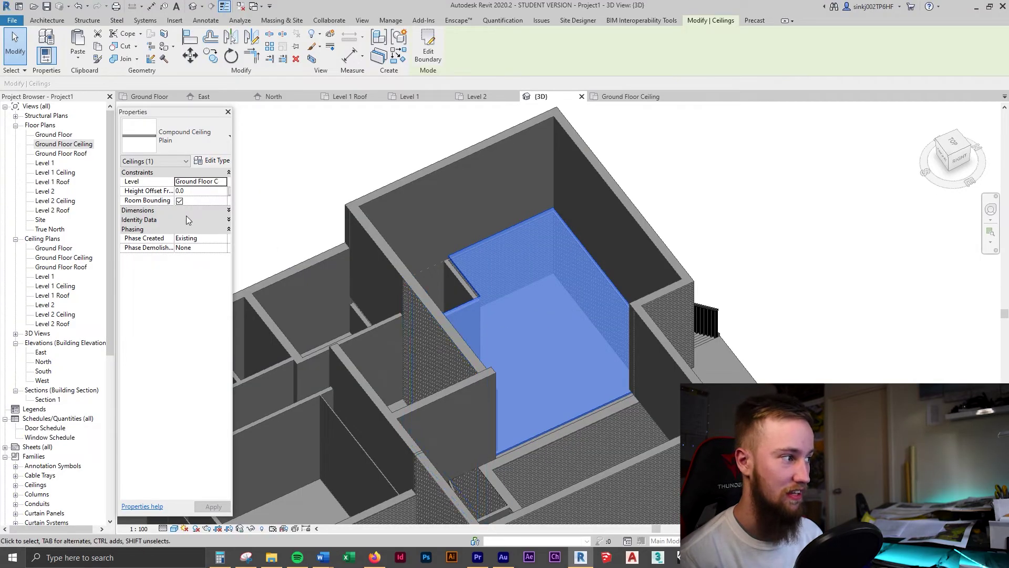
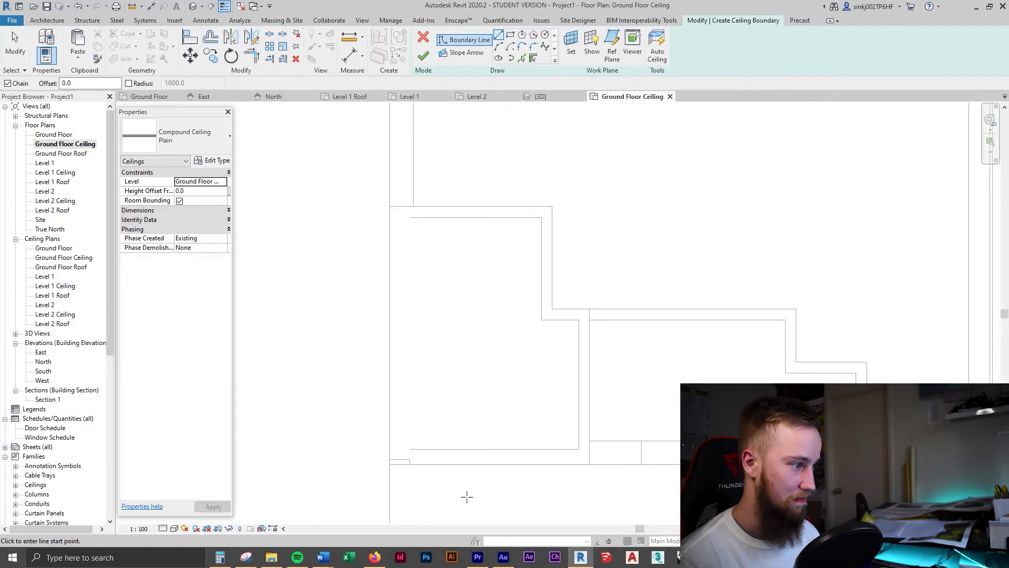
Sketch the ceiling boundary around the small lower-left room and finish the ceiling
left_click(392, 434)
scroll(415, 355, "down", 2)
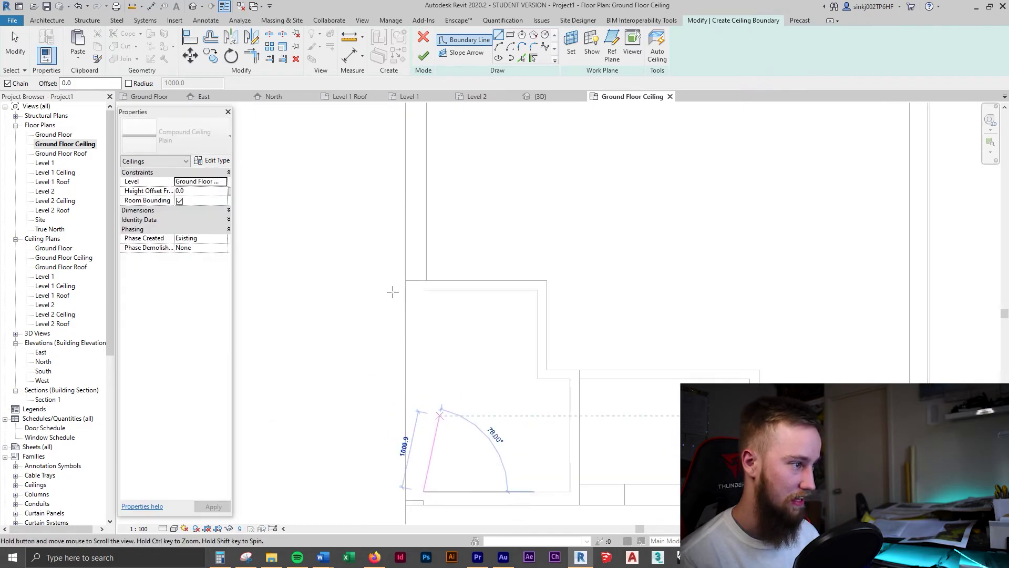
left_click(424, 289)
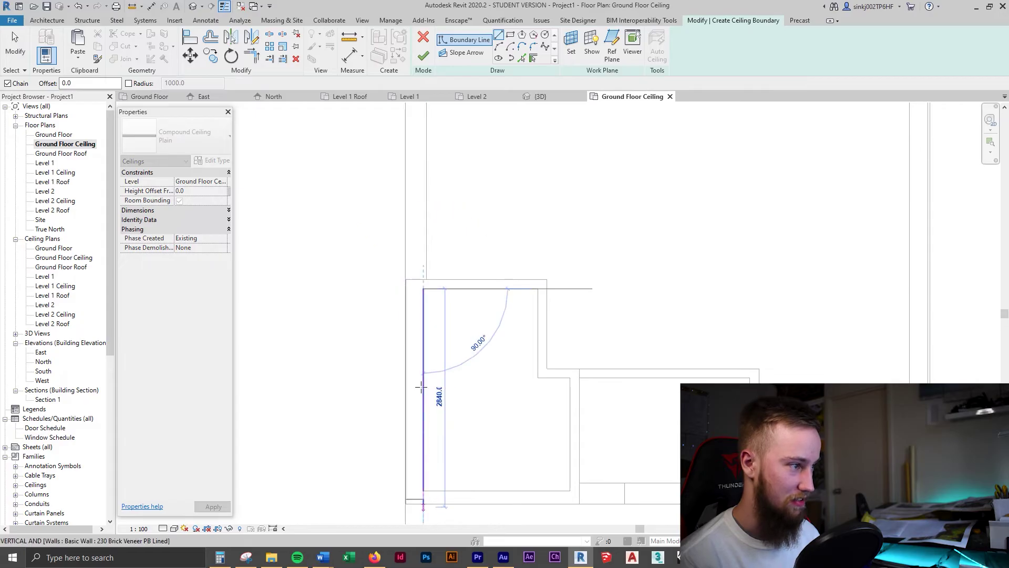
left_click(537, 288)
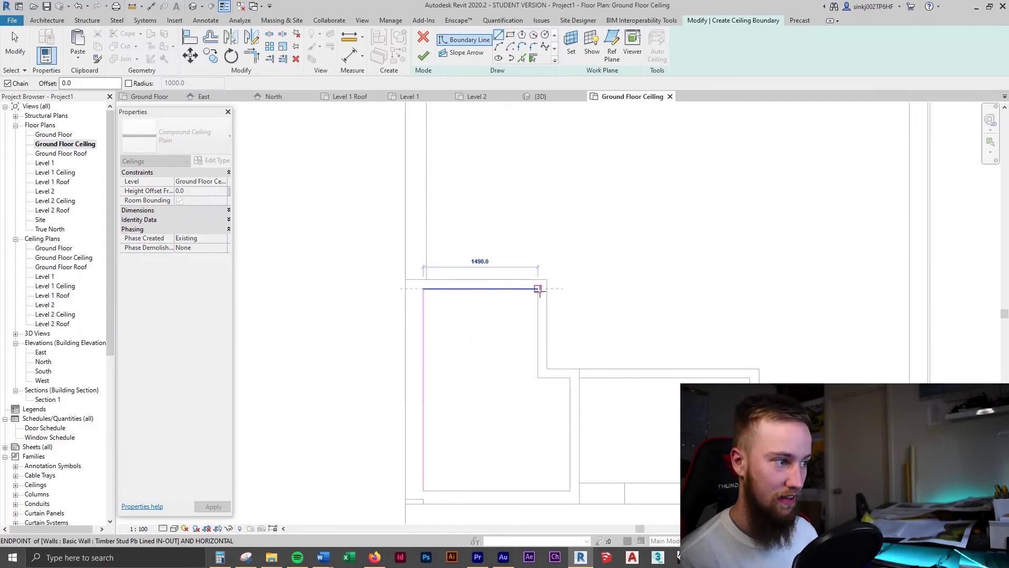
left_click(539, 377)
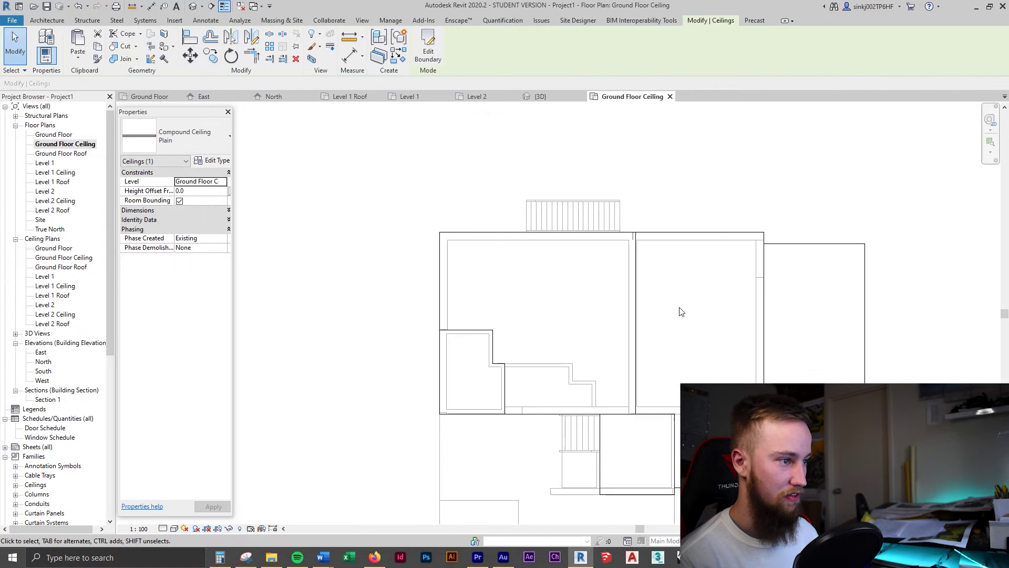
middle_click_drag(686, 332, 635, 288)
Check the new Compound Ceiling Plain ceiling above the staircase in the 3D view
left_click(193, 6)
middle_click_drag(735, 321, 702, 288, "shift")
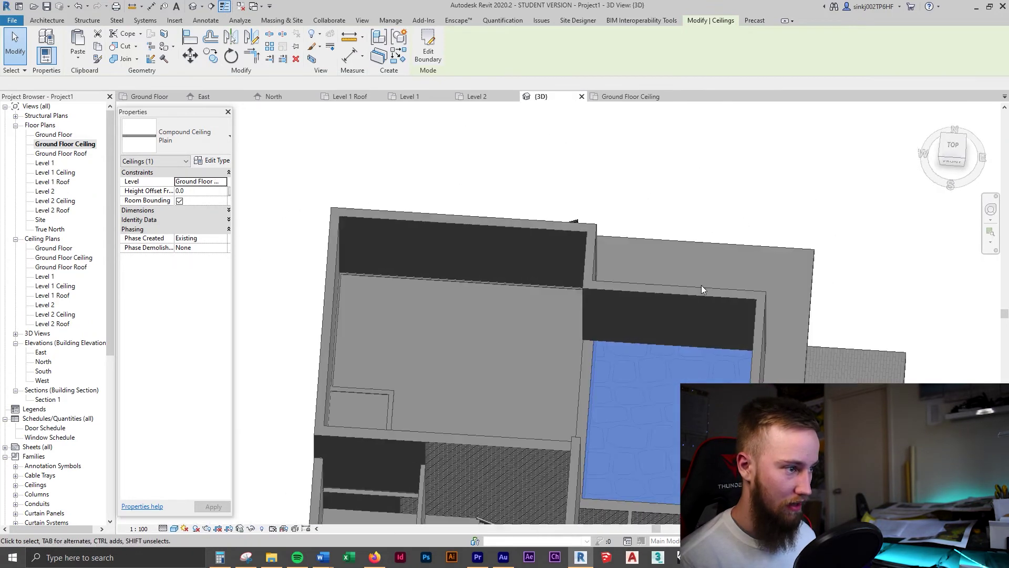
left_click(663, 412, "shift")
middle_click_drag(663, 411, 967, 420, "shift")
middle_click_drag(736, 262, 597, 283, "shift")
left_click(620, 377)
middle_click_drag(620, 377, 393, 433, "shift")
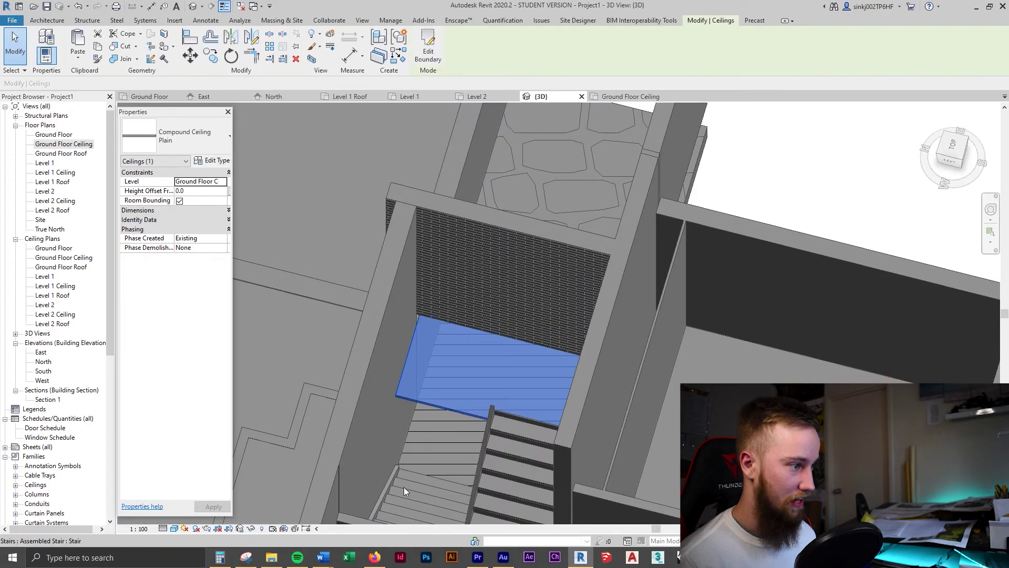
Orbit and zoom the 3D view to inspect the new ceiling from above
middle_click_drag(494, 413, 532, 311, "shift")
scroll(532, 311, "down", 2)
scroll(530, 311, "up", 4)
key("Escape")
scroll(491, 278, "down", 4)
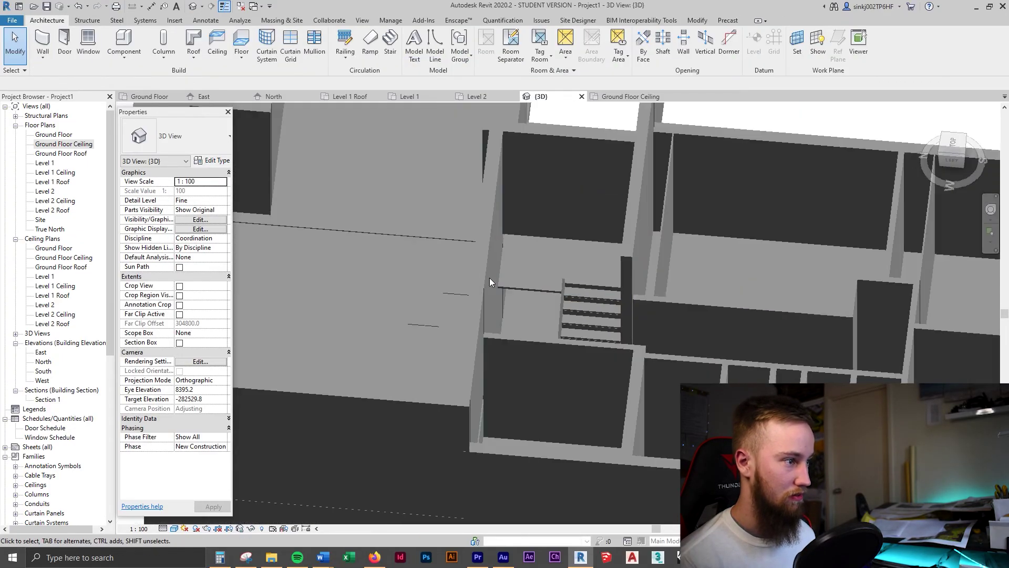
scroll(439, 252, "down", 3)
middle_click_drag(446, 258, 505, 300, "shift")
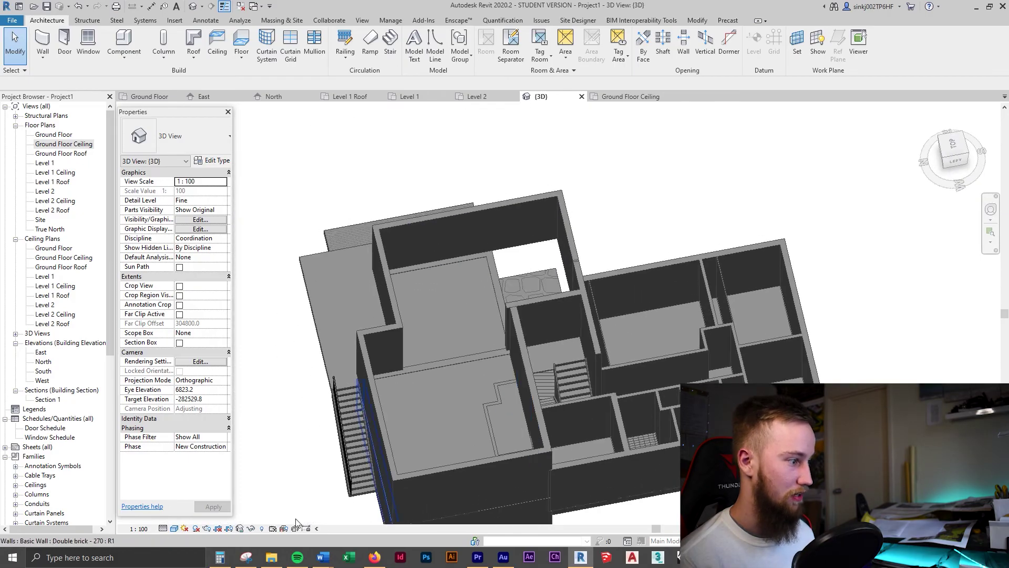
Reveal hidden elements and inspect the ceiling above the stairs and the oak floor
left_click(259, 530)
middle_click_drag(594, 339, 557, 343, "shift")
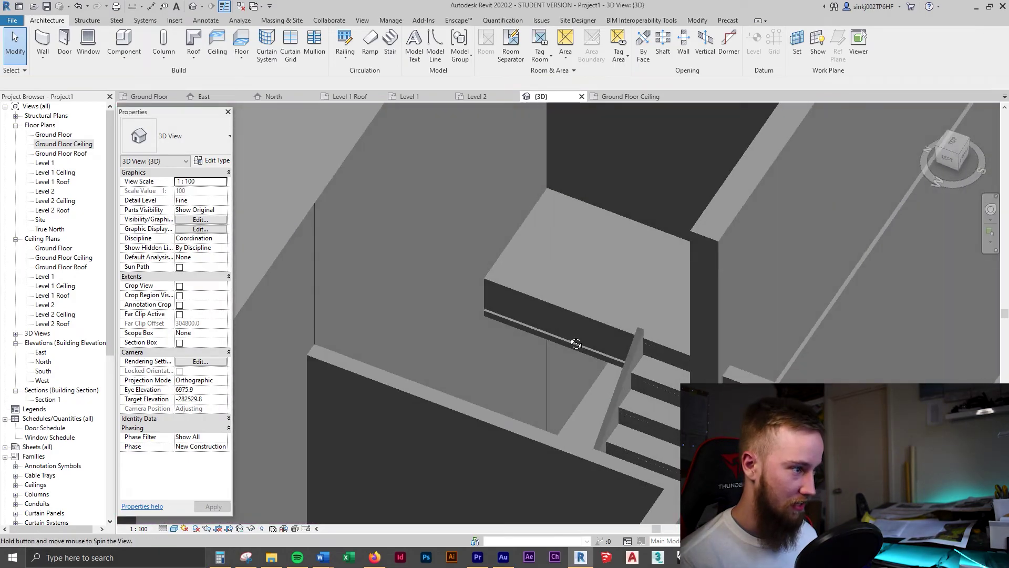
left_click(559, 337)
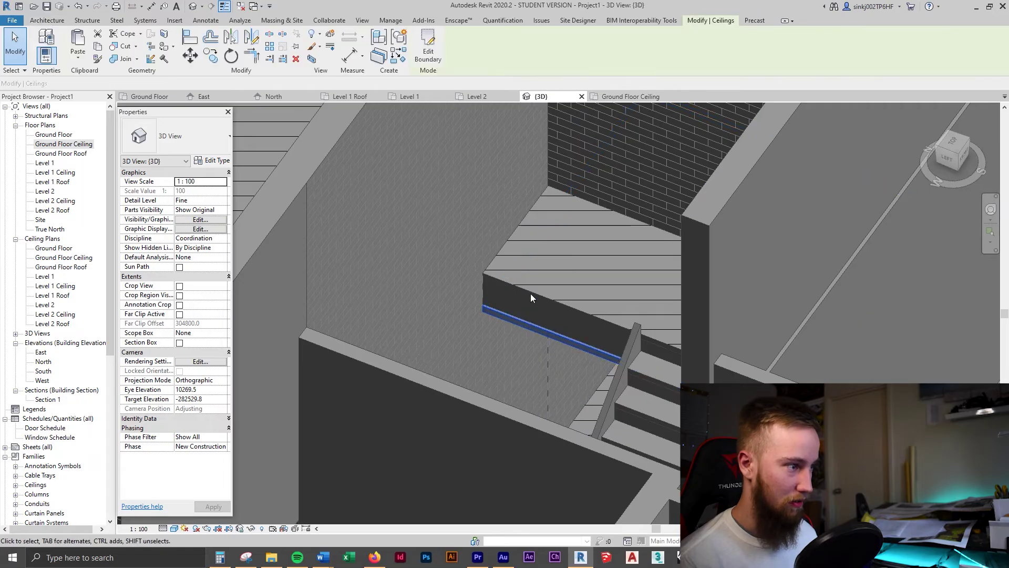
left_click(548, 299)
scroll(591, 322, "down", 3)
middle_click_drag(646, 398, 541, 312, "shift")
scroll(588, 278, "down", 3)
key("Escape")
Reorient the building and select Level 1 Ceiling in the Project Browser
middle_click_drag(617, 349, 467, 336, "shift")
middle_click_drag(622, 233, 630, 315)
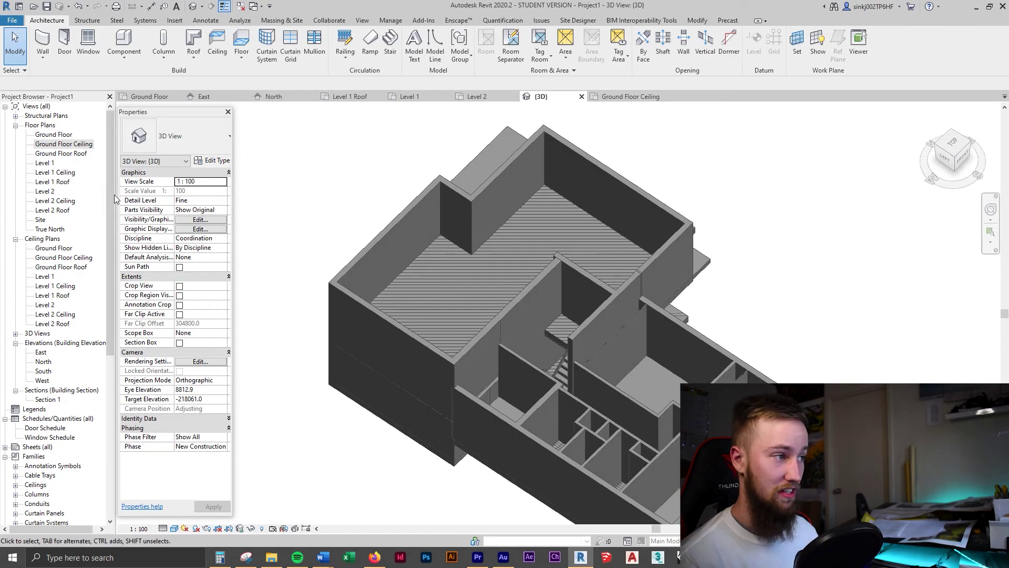
left_click(74, 175)
Open the Level 1 Ceiling plan and zoom in on the building
double_click(73, 175)
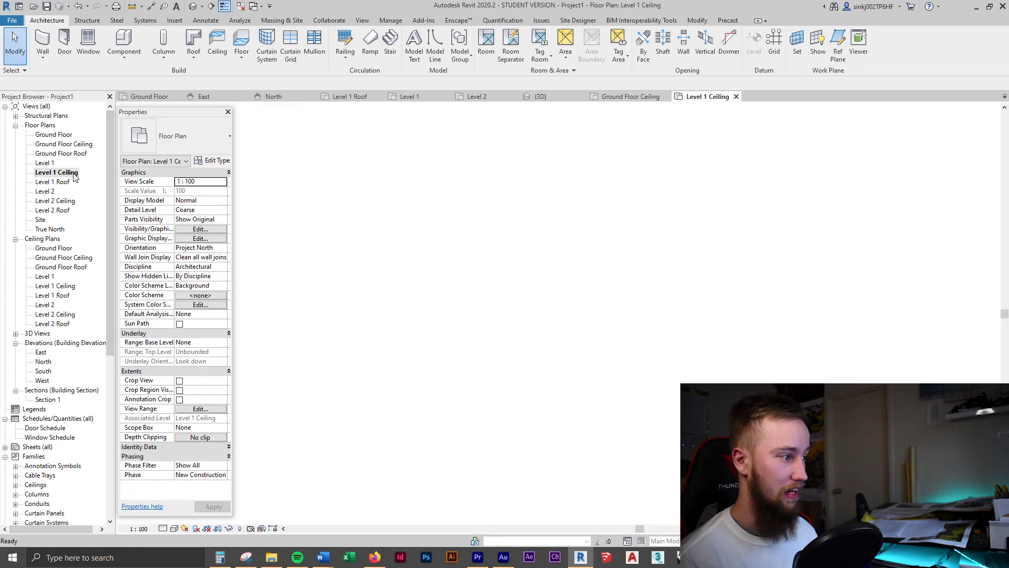
middle_click_drag(394, 439, 487, 344)
scroll(487, 356, "up", 6)
scroll(580, 363, "up", 1)
middle_click_drag(590, 366, 577, 329)
scroll(576, 330, "up", 2)
scroll(578, 362, "up", 1)
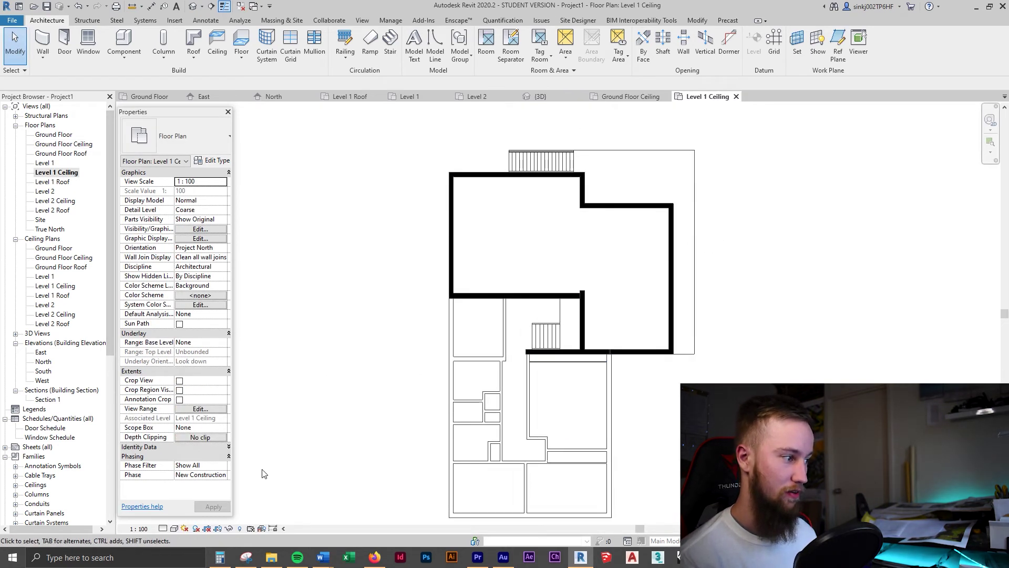
Set phase Existing, Ground Floor underlay, and view range top 2300, bottom −5000, depth −10000
left_click(223, 476)
left_click(217, 484)
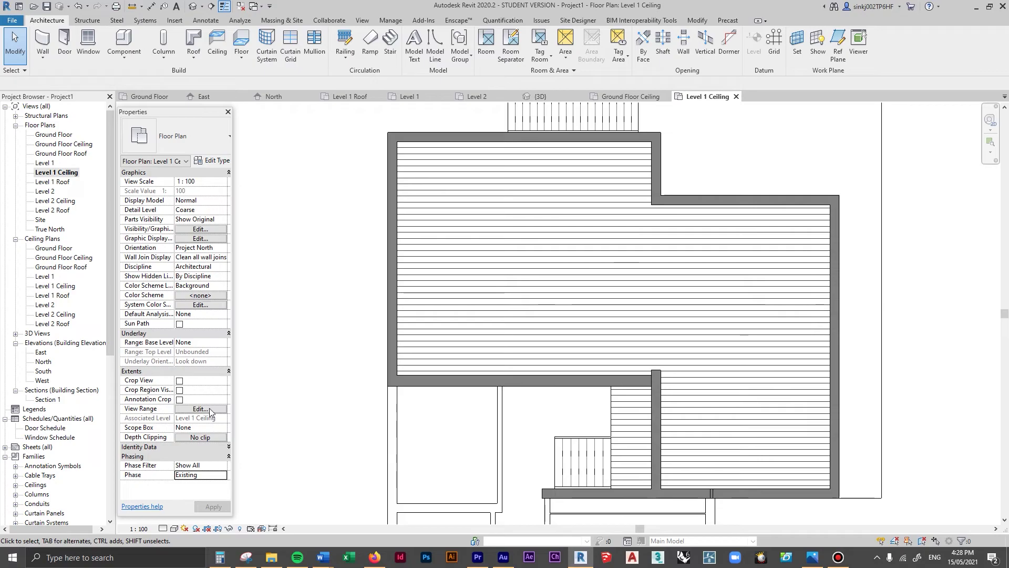
left_click(224, 343)
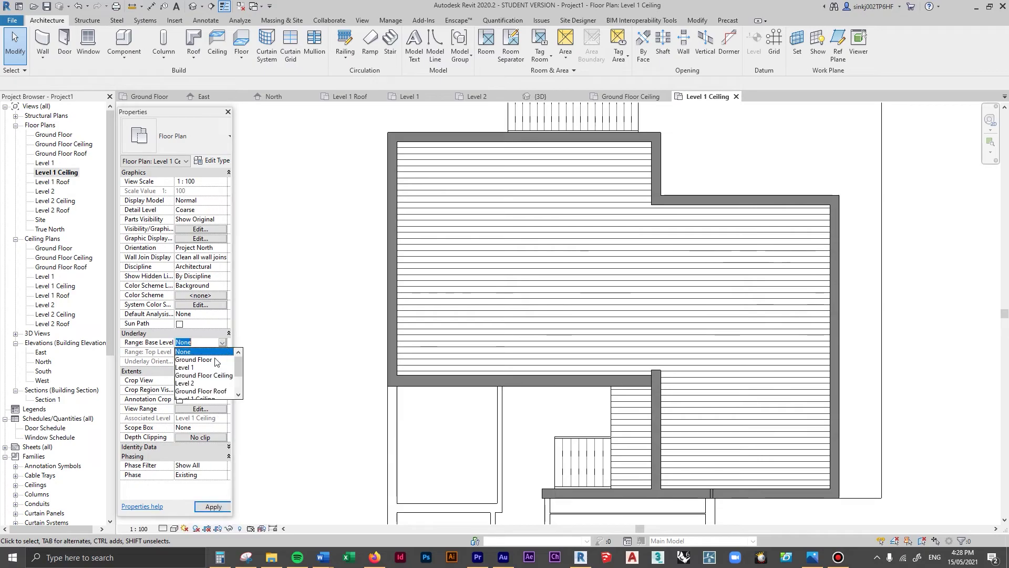
left_click(215, 360)
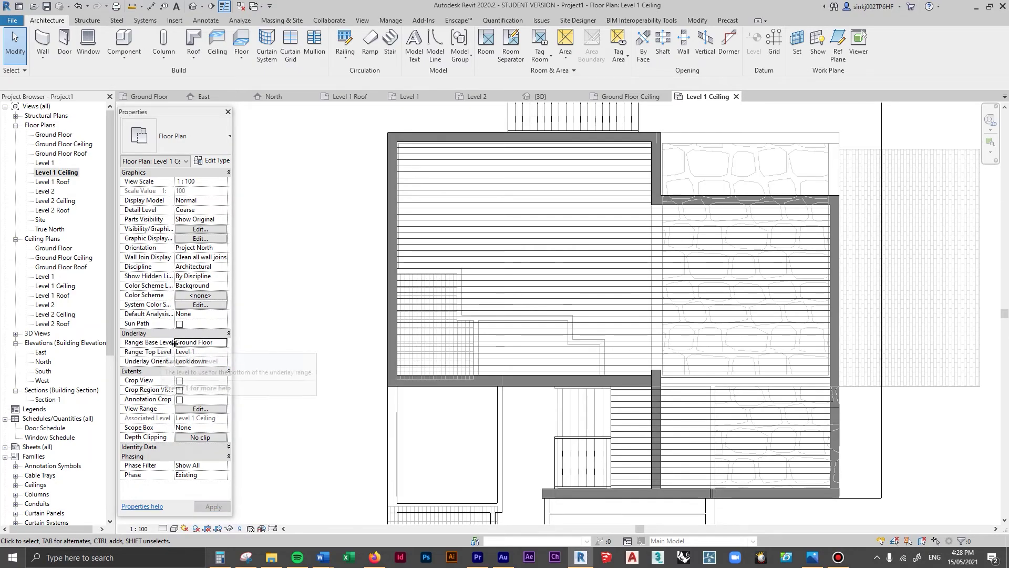
left_click(206, 411)
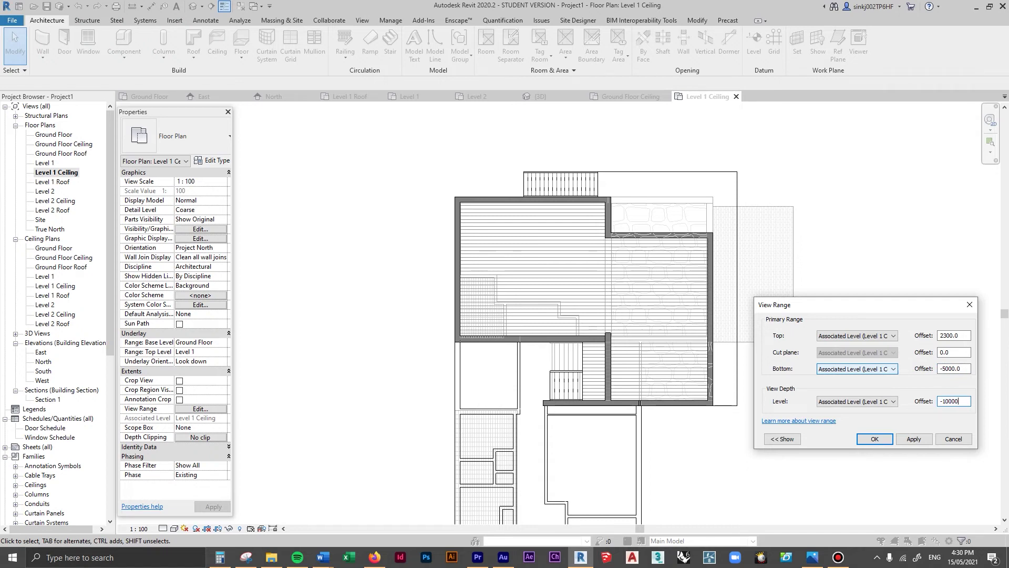
left_click(913, 439)
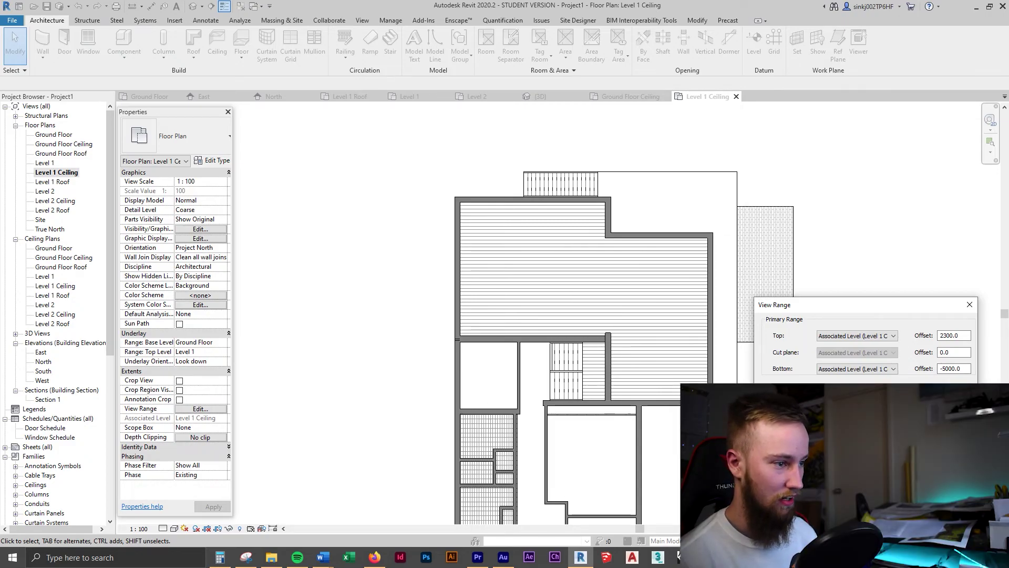
Edit the Tiles floor boundary, selecting its right-hand line, and finish the edit
left_click(870, 439)
middle_click_drag(525, 498, 538, 421)
scroll(538, 420, "up", 2)
scroll(527, 321, "up", 3)
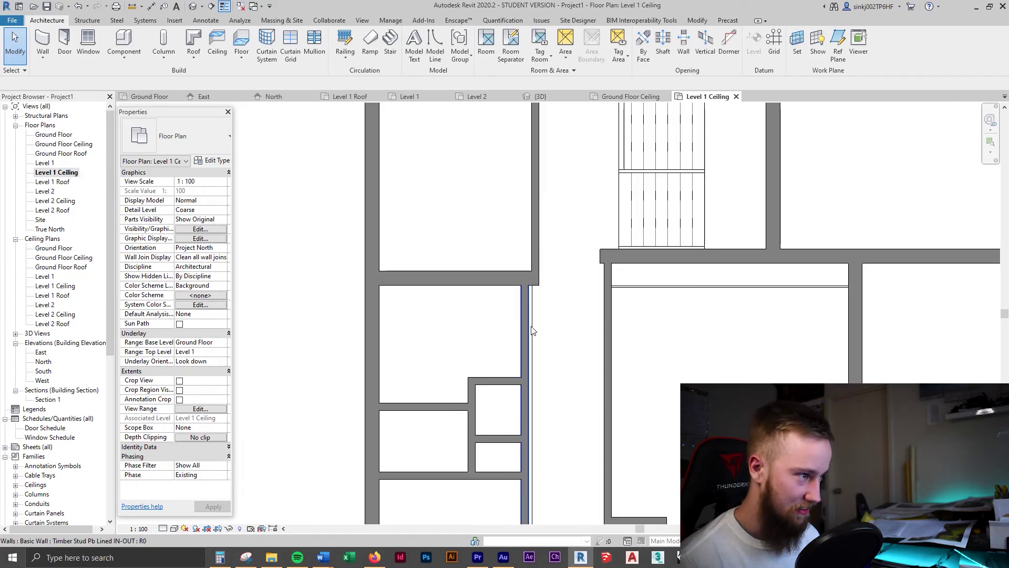
left_click(529, 325)
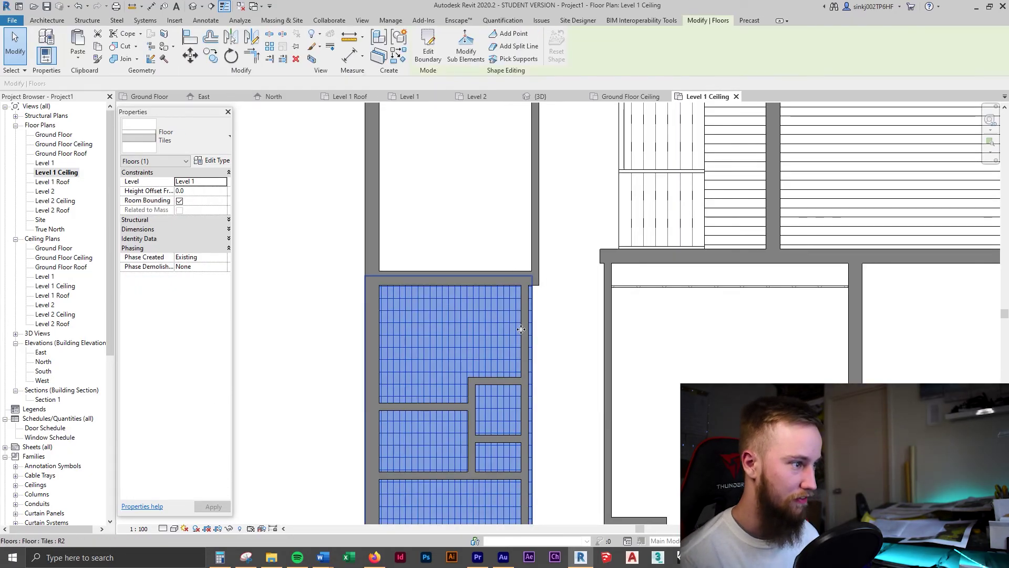
scroll(531, 331, "down", 3)
left_click(416, 47)
scroll(578, 286, "up", 2)
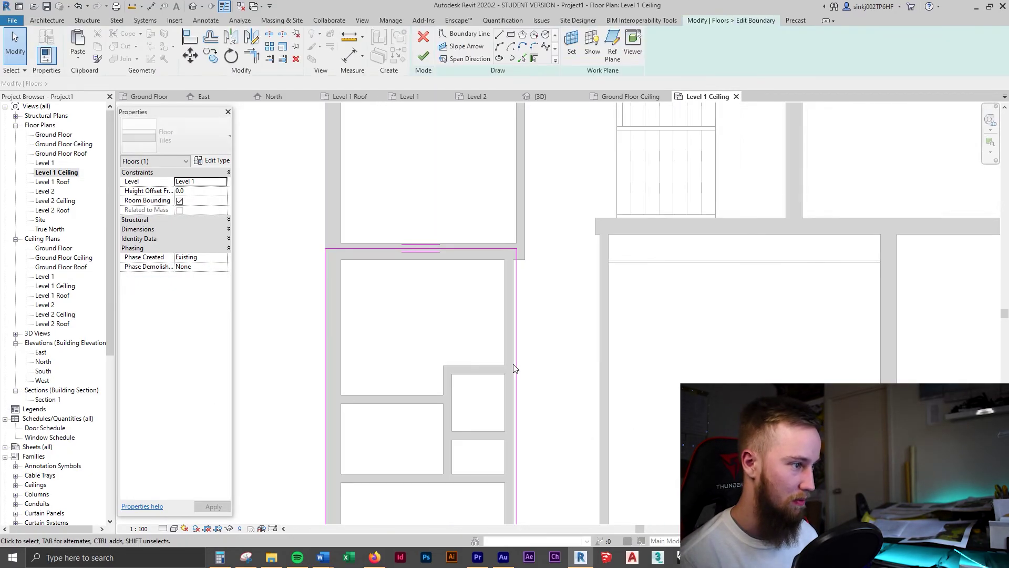
left_click(510, 360)
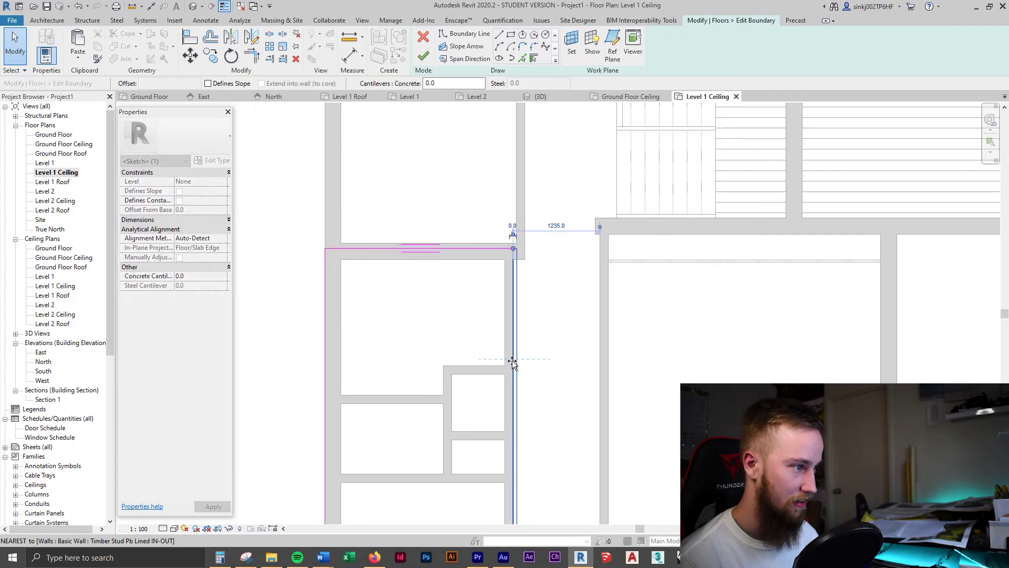
scroll(526, 342, "down", 2)
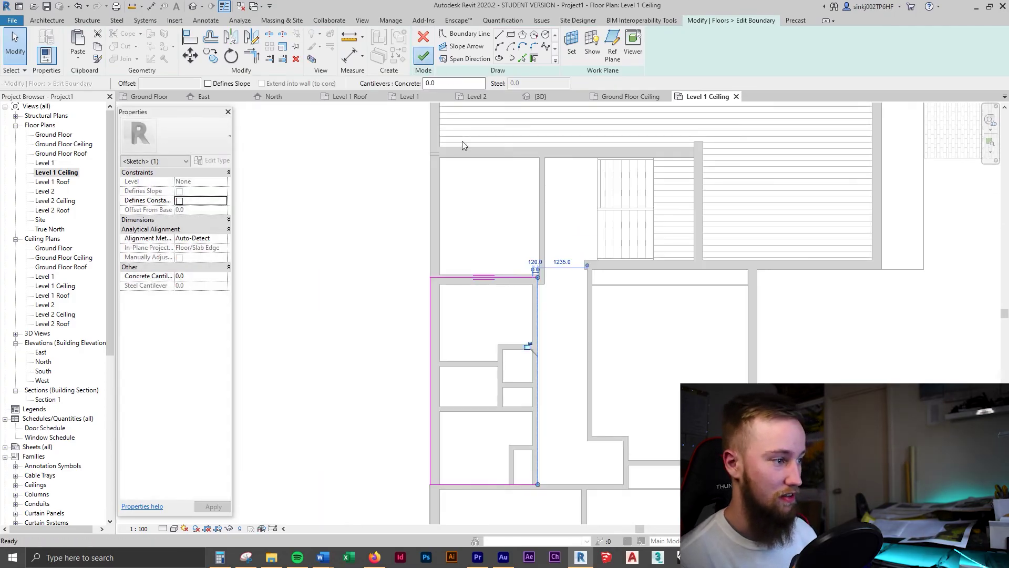
left_click(423, 56)
key("Escape")
Inspect the carpet floor's boundary sketch, then return to the Level 1 Ceiling plan
scroll(606, 382, "down", 1)
middle_click_drag(605, 383, 515, 395)
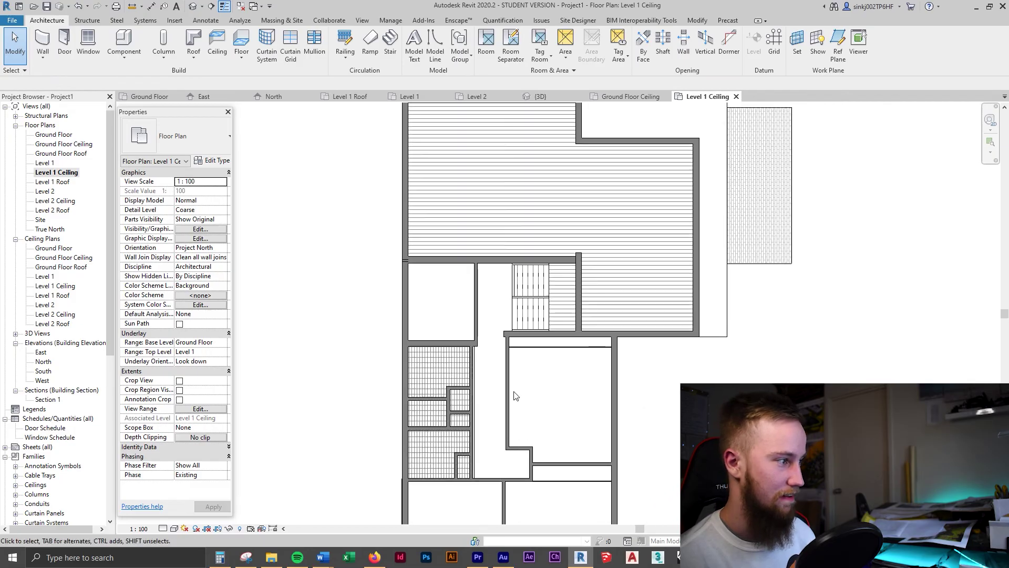
left_click(515, 395)
scroll(541, 346, "up", 4)
left_click(427, 46)
scroll(537, 260, "up", 2)
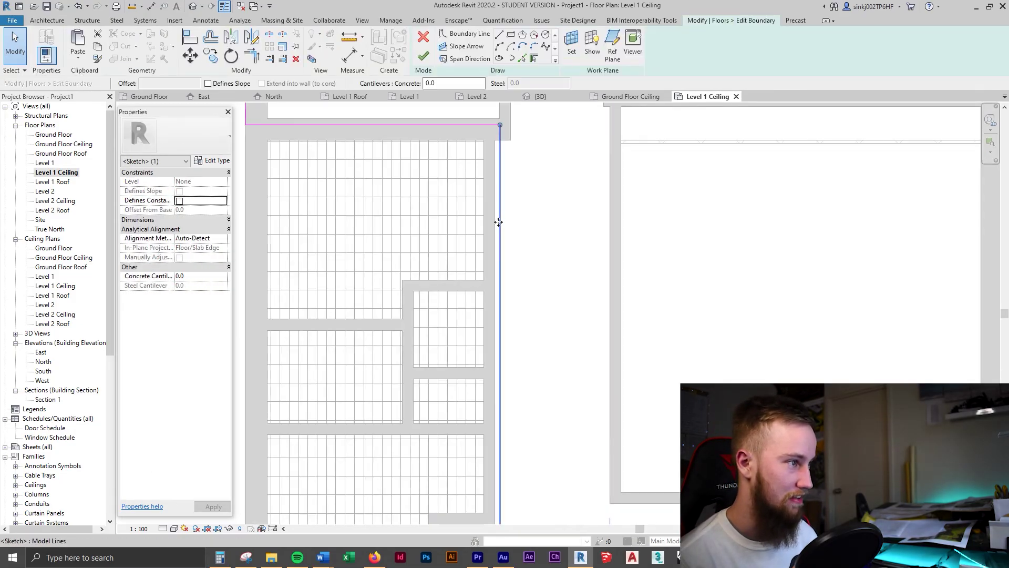
scroll(494, 226, "down", 3)
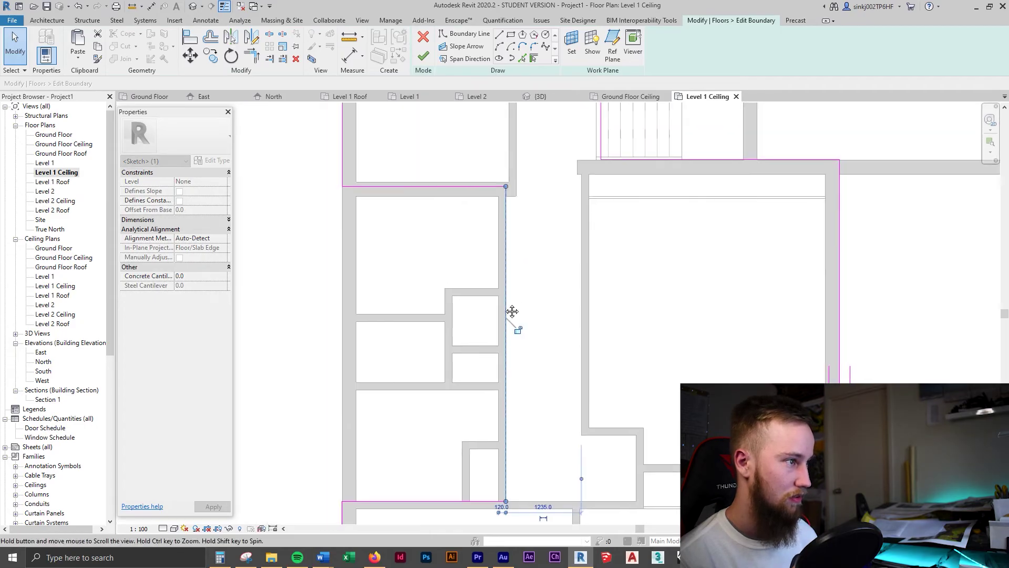
left_click(466, 317)
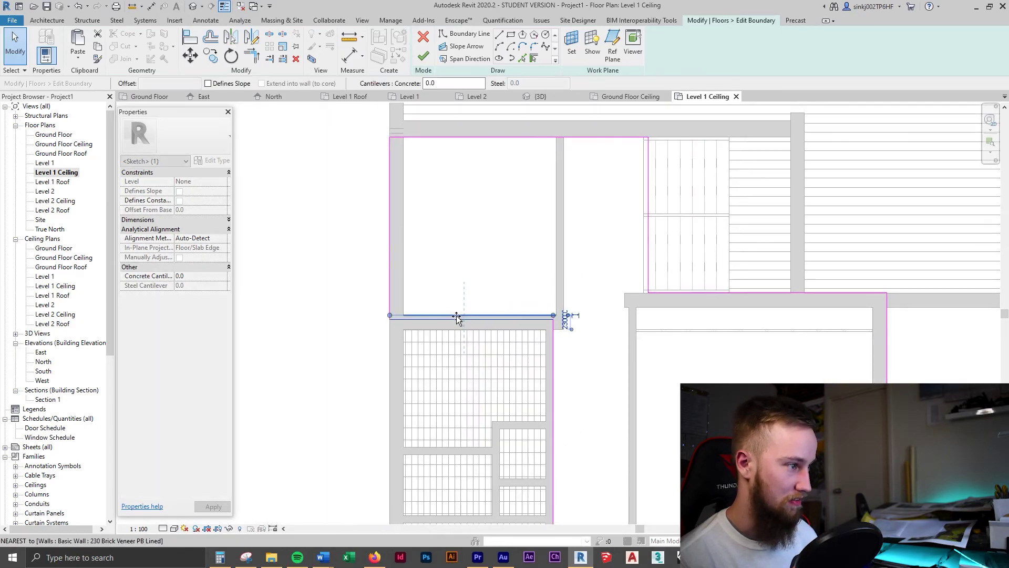
scroll(489, 348, "down", 3)
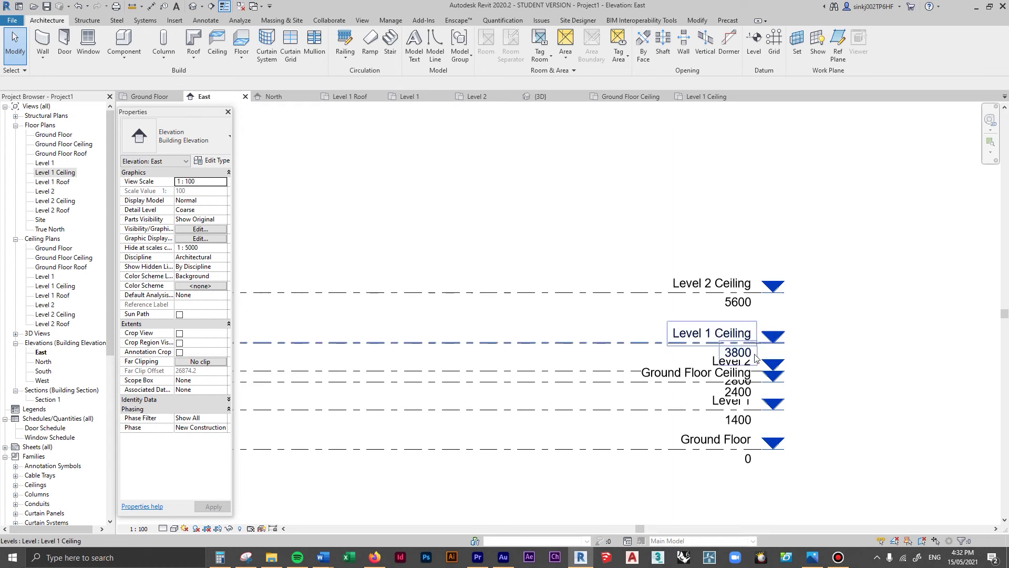
left_click(701, 97)
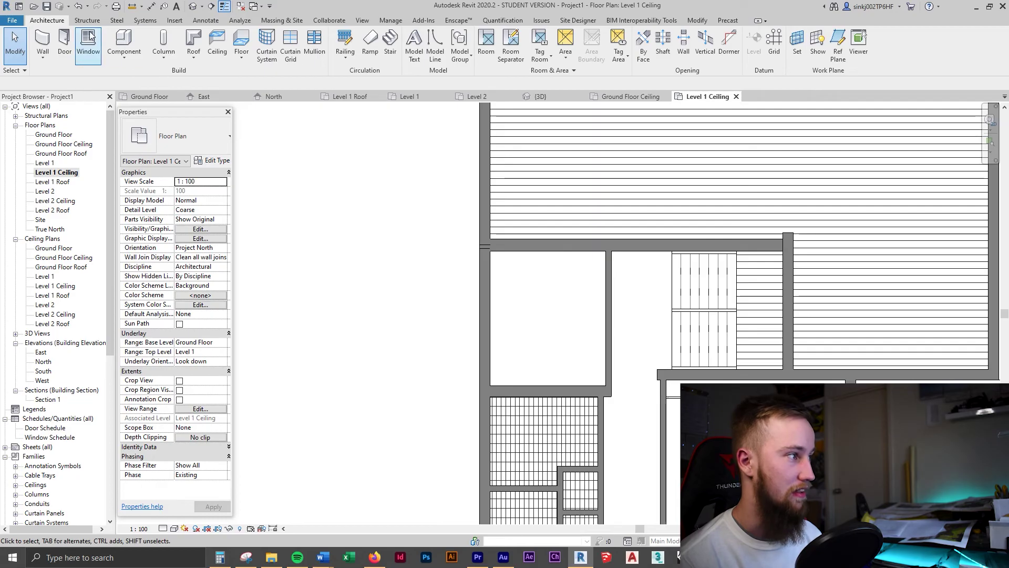
Sketch a rectangular ceiling over the first small room and finish it
left_click(217, 42)
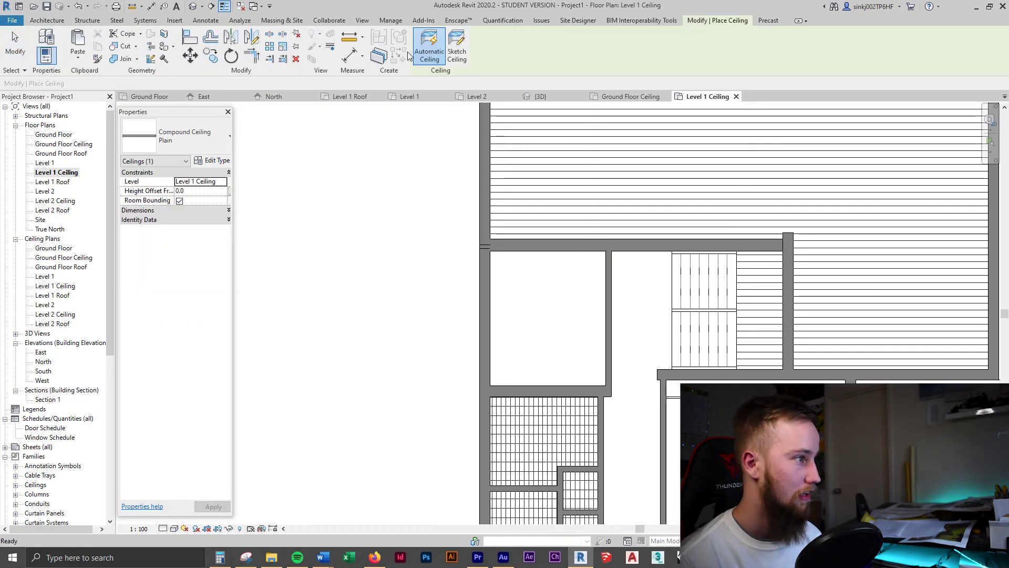
left_click(455, 53)
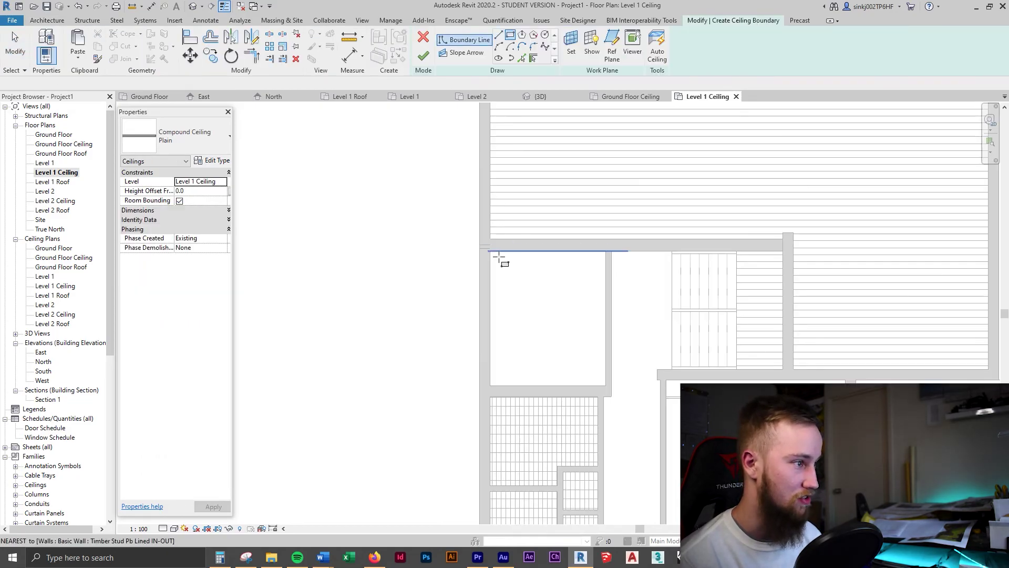
scroll(500, 256, "up", 1)
left_click(486, 250)
left_click(639, 428)
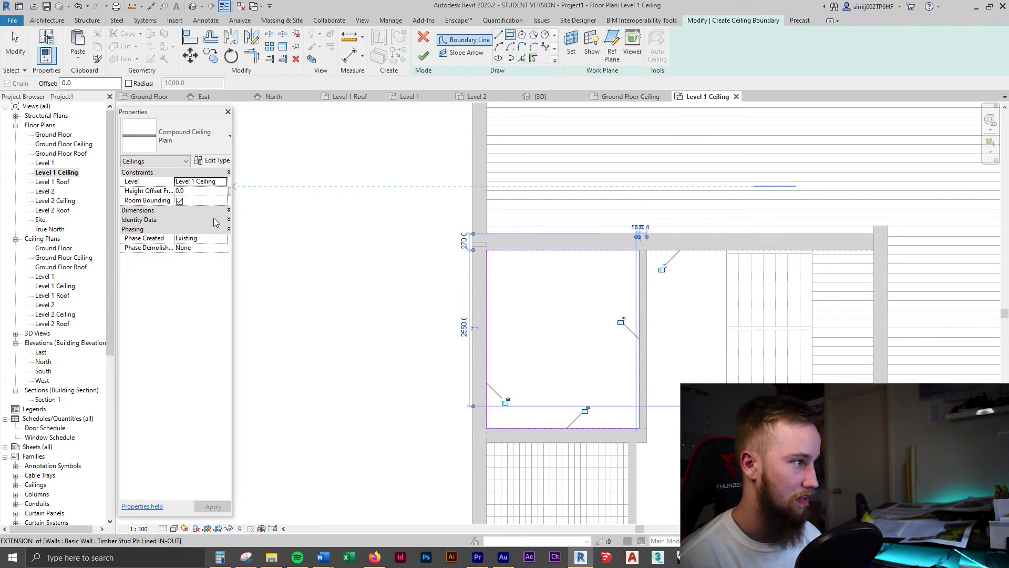
left_click(423, 57)
mouse_move(532, 216)
middle_mouse_down()
mouse_move(509, 187)
mouse_move(426, 137)
middle_mouse_up()
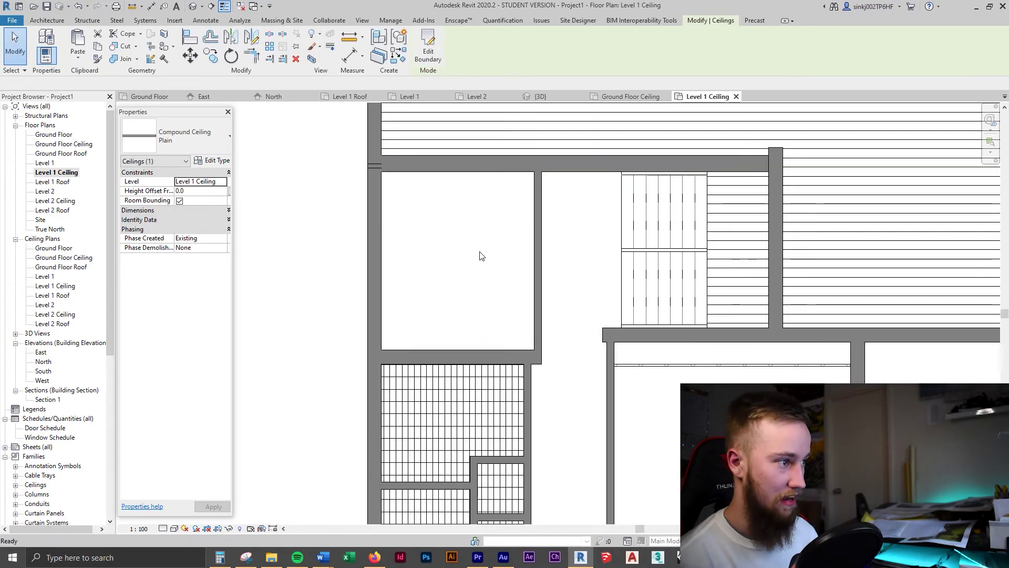
Start a new ceiling with CM and trace a closed boundary around the upper rooms
key("c")
key("m")
left_click(461, 47)
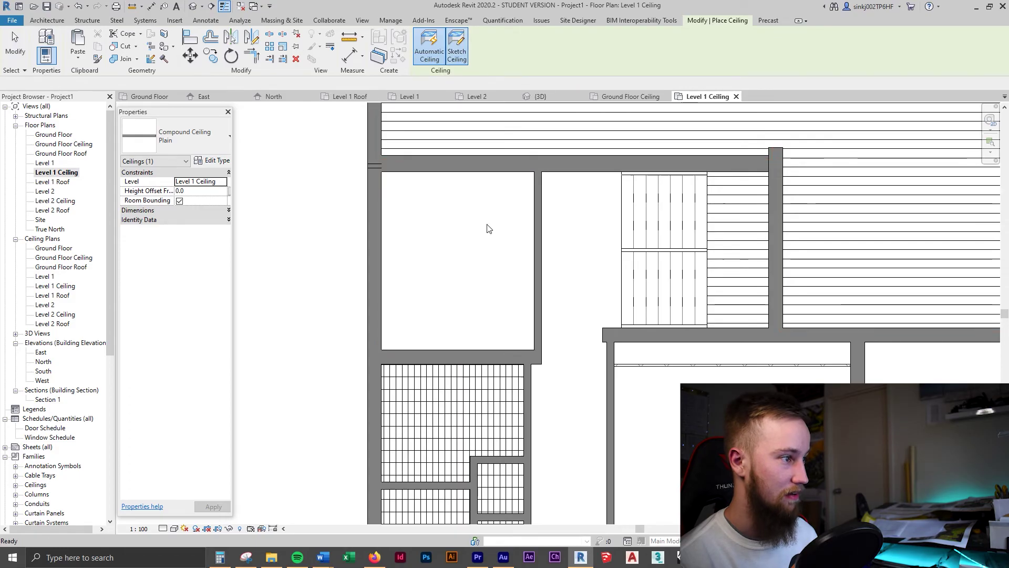
scroll(527, 338, "down", 2)
middle_click_drag(572, 360, 588, 316)
left_click(480, 177)
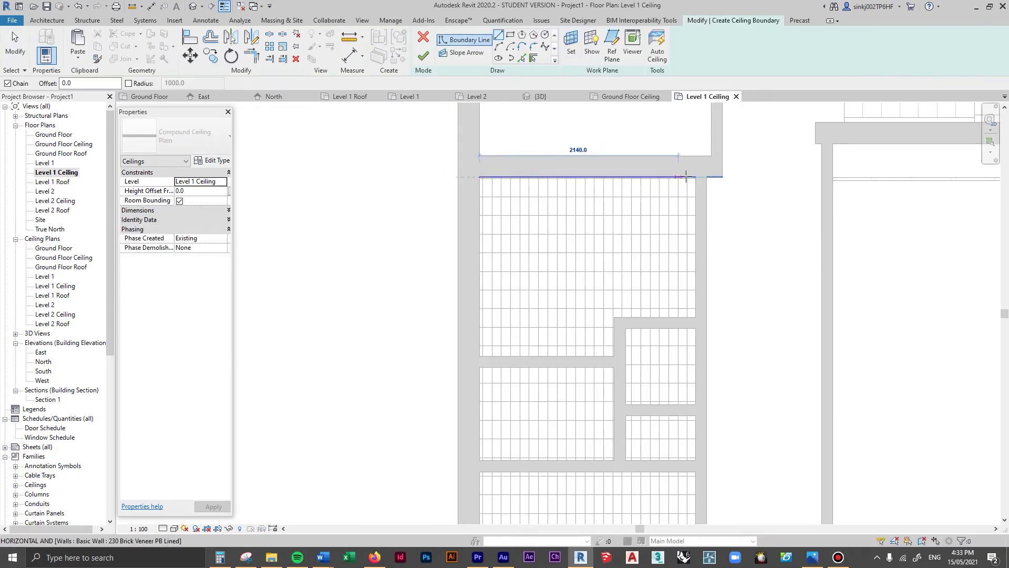
left_click(695, 177)
left_click(695, 404)
left_click(626, 403)
left_click(625, 356)
left_click(479, 356)
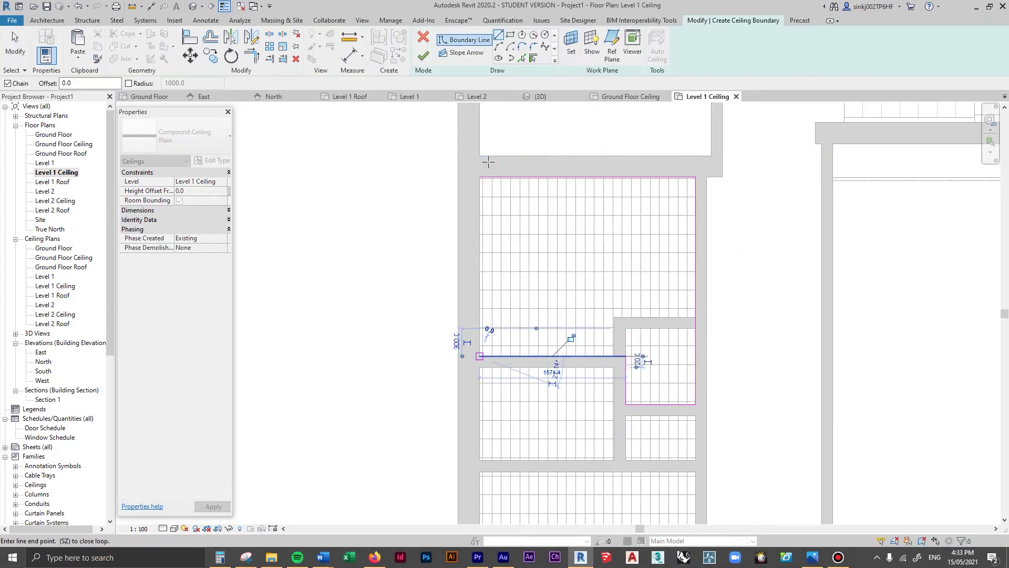
left_click(479, 177)
scroll(581, 218, "down", 2)
Add a rectangular ceiling around another small room and begin the next ceiling sketch
left_click(423, 56)
scroll(540, 300, "up", 2)
left_click(461, 47)
left_click(509, 35)
left_click(510, 309)
left_click(646, 402)
left_click(423, 56)
scroll(465, 159, "down", 2)
scroll(601, 269, "up", 2)
left_click(461, 47)
left_click(510, 34)
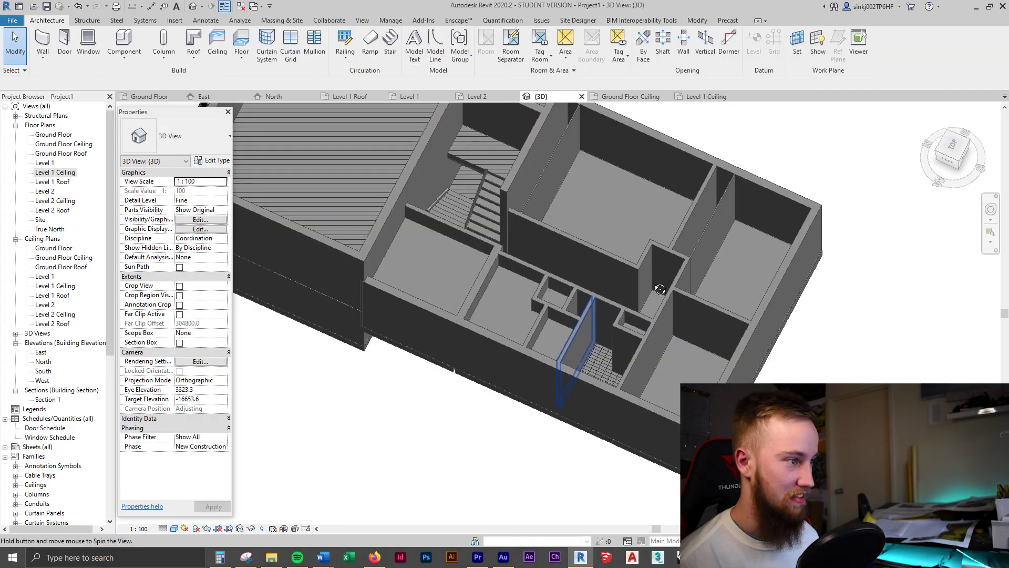
middle_click_drag(428, 415, 430, 410, "shift")
scroll(430, 410, "up", 4)
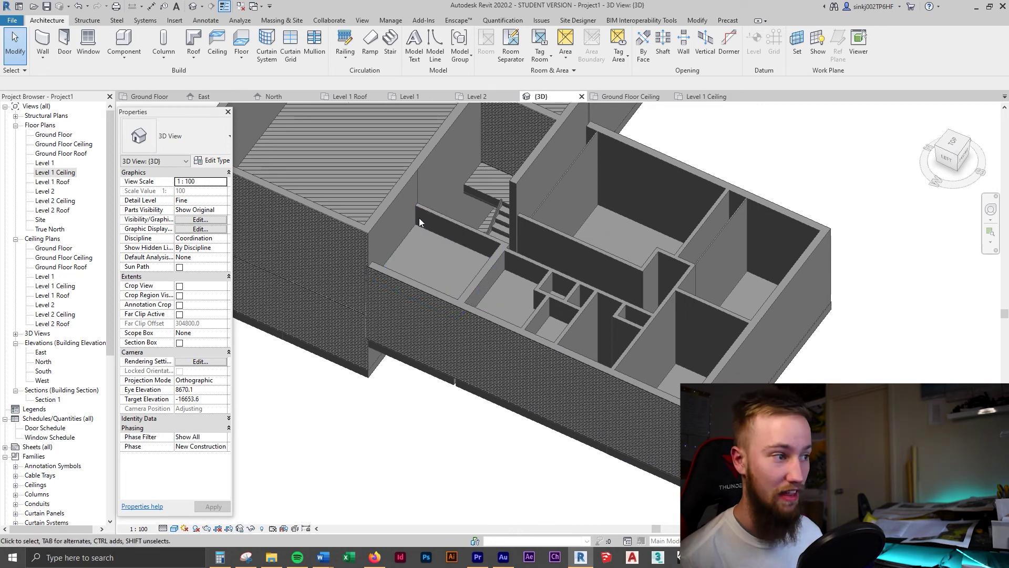
Return to the Level 1 Ceiling plan and start a sketched ceiling
middle_click_drag(419, 218, 789, 364, "shift")
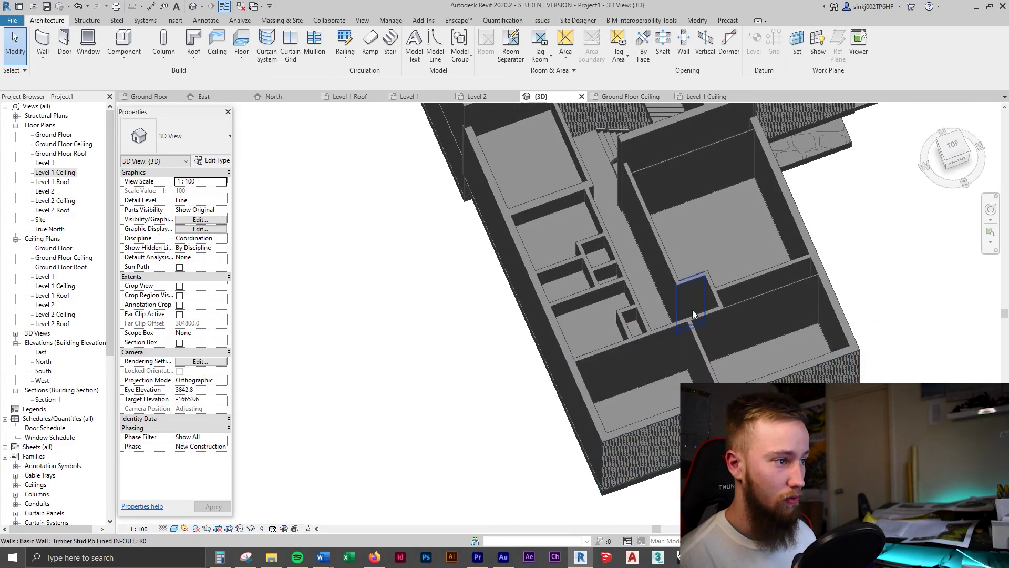
left_click(705, 97)
scroll(412, 400, "up", 2)
left_click(217, 43)
left_click(457, 46)
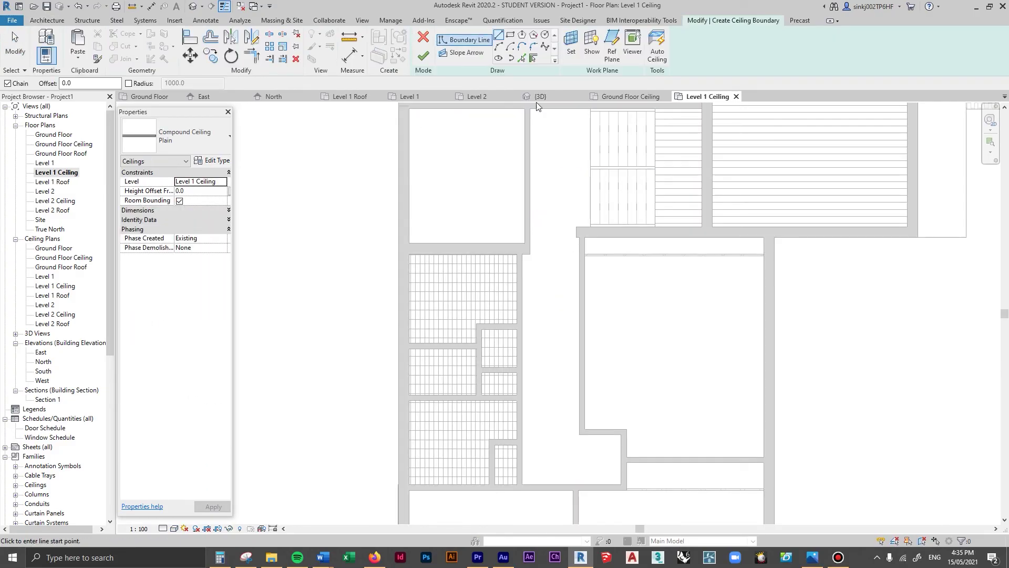
Outline the corridor's ceiling boundary and finish it
left_click(576, 227)
left_click(530, 227)
left_click(531, 254)
left_click(522, 254)
left_click(522, 484)
left_click(621, 484)
left_click(621, 435)
left_click(579, 434)
scroll(573, 239, "up", 5)
left_click(587, 234)
Start another sketched ceiling and pan the plan to the lower rooms
left_click(581, 235)
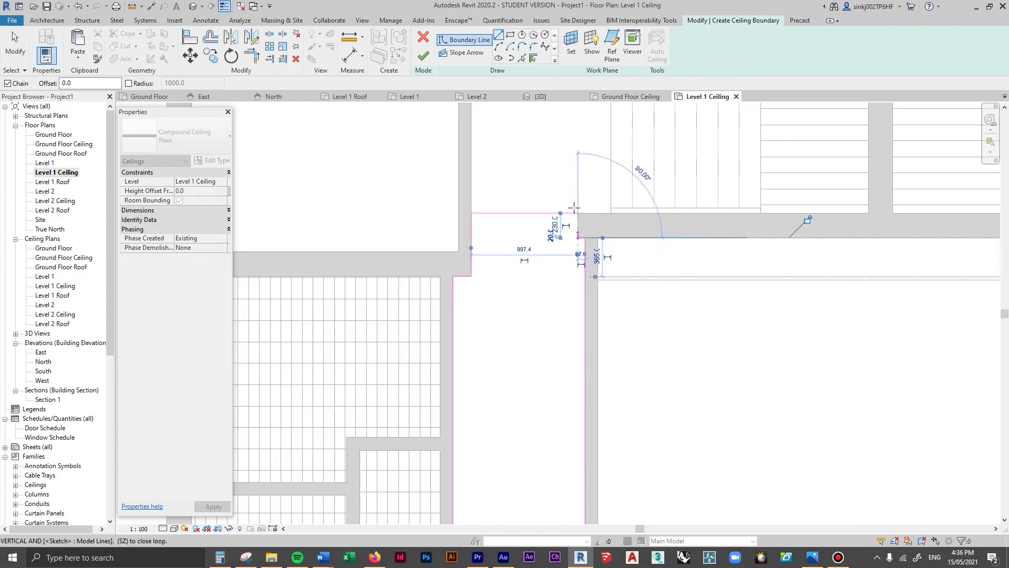
left_click(582, 212)
left_click(424, 57)
left_click(59, 20)
left_click(217, 44)
scroll(490, 384, "up", 2)
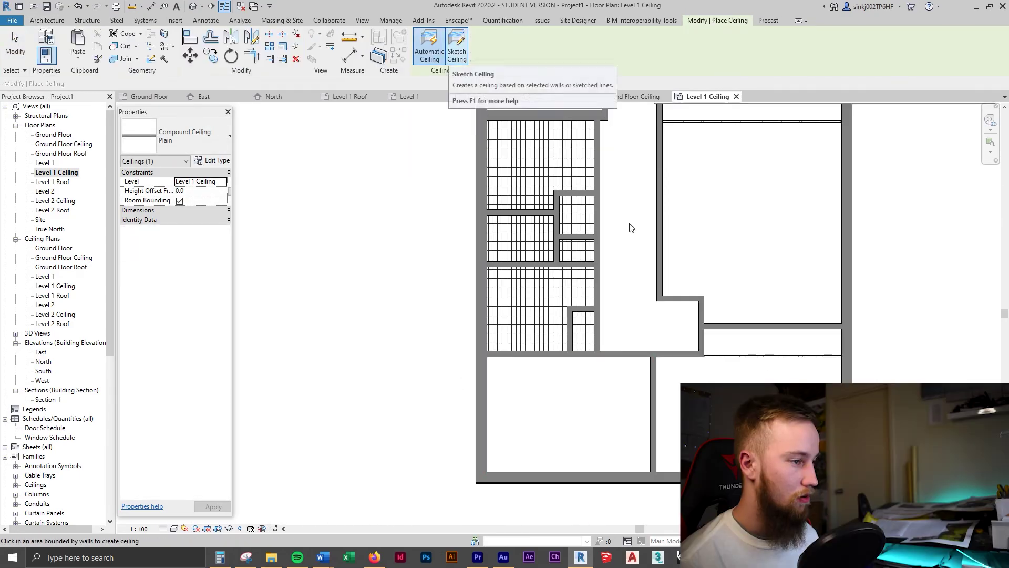
scroll(678, 239, "down", 2)
middle_click_drag(689, 257, 653, 369)
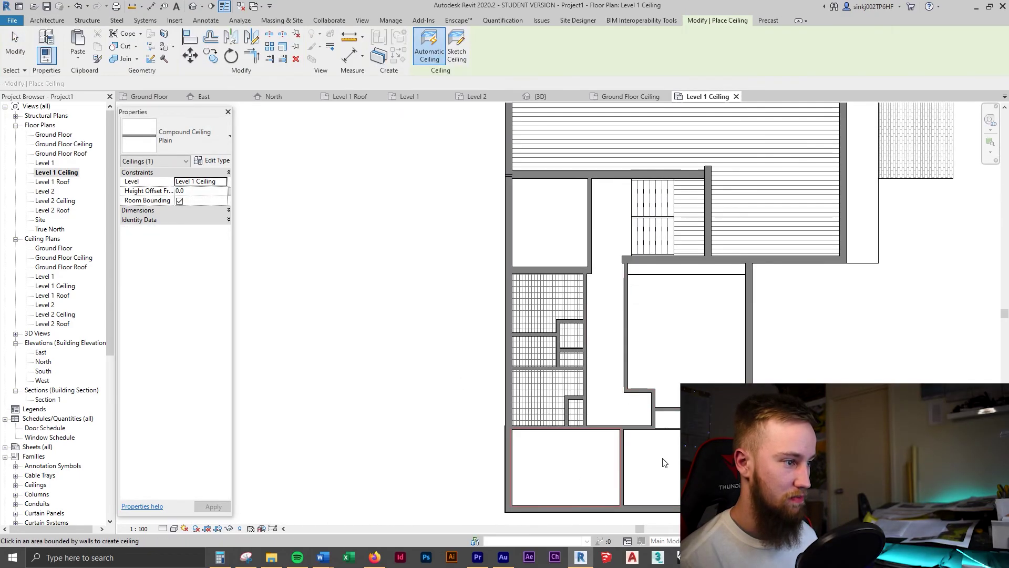
Sketch and finish a ceiling boundary around the lower room
left_click(457, 51)
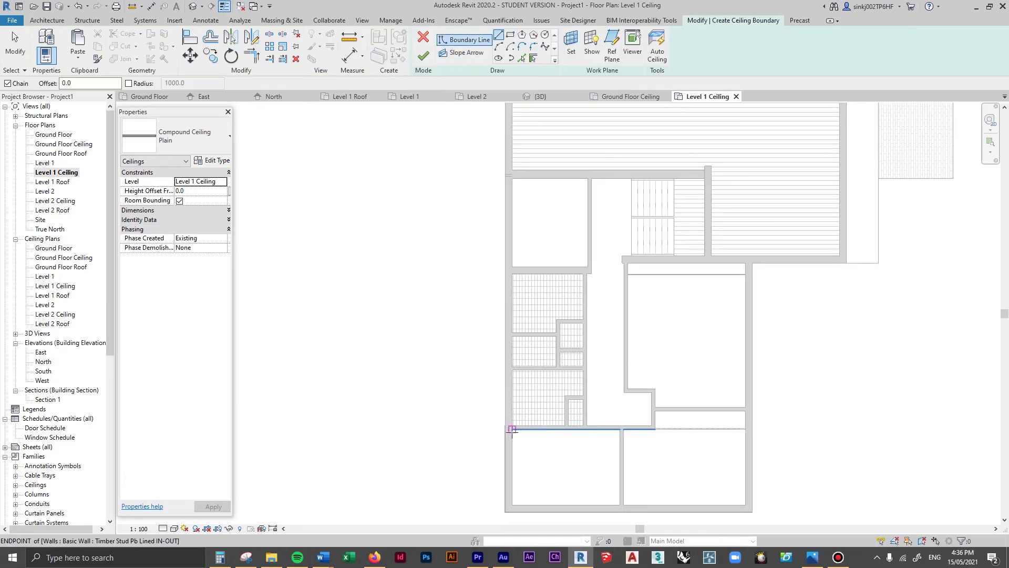
left_click(424, 56)
left_click(457, 51)
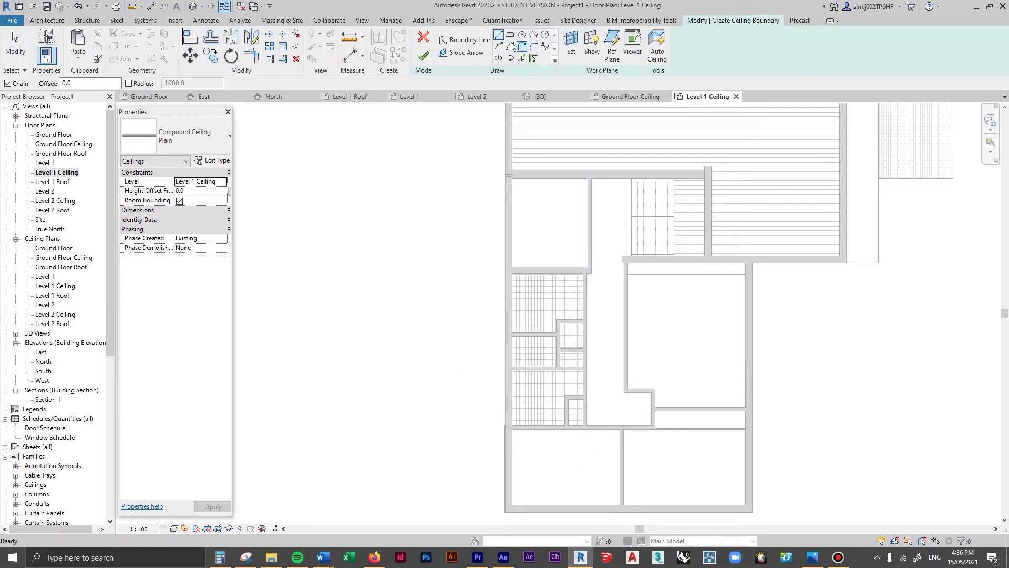
scroll(658, 279, "up", 2)
left_click(611, 255)
left_click(611, 447)
left_click(653, 446)
left_click(653, 475)
left_click(791, 474)
left_click(791, 255)
Sketch a ceiling over the lower-right room, then switch to the 3D view
left_click(611, 255)
left_click(423, 57)
middle_click_drag(657, 468, 541, 213)
scroll(542, 213, "up", 1)
left_click(457, 51)
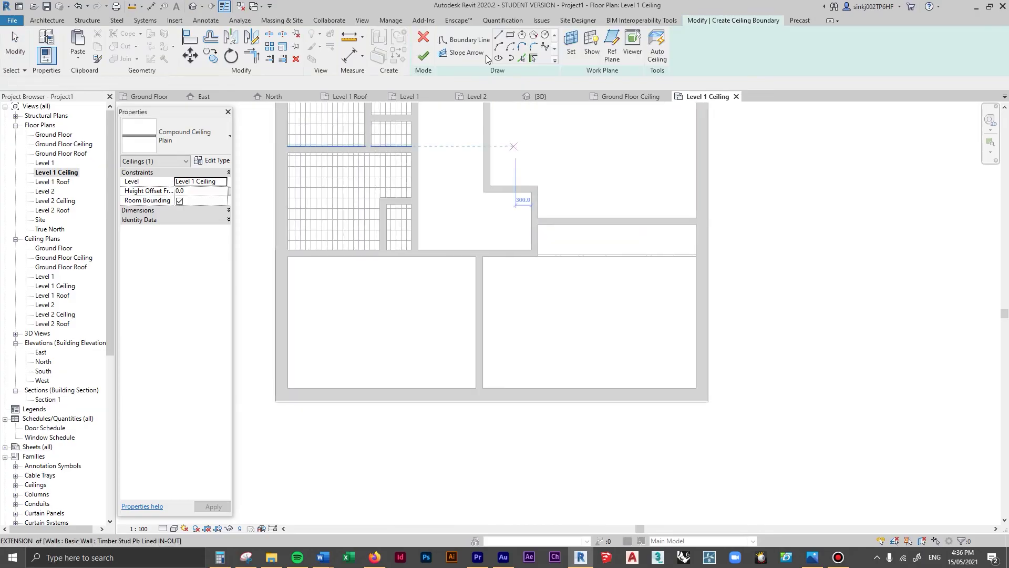
left_click(538, 225)
left_click(538, 256)
left_click(695, 224)
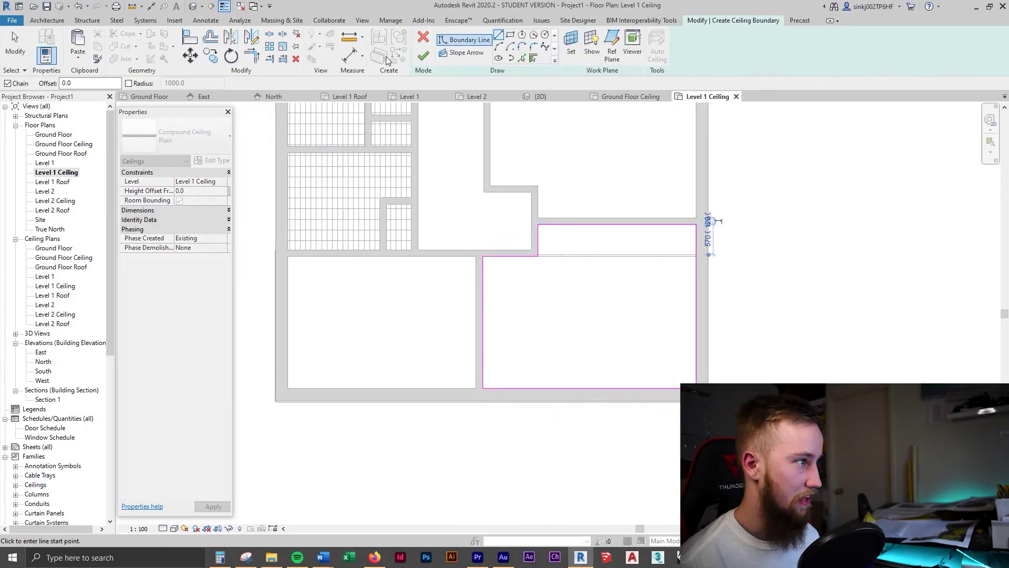
left_click(423, 56)
scroll(570, 191, "down", 2)
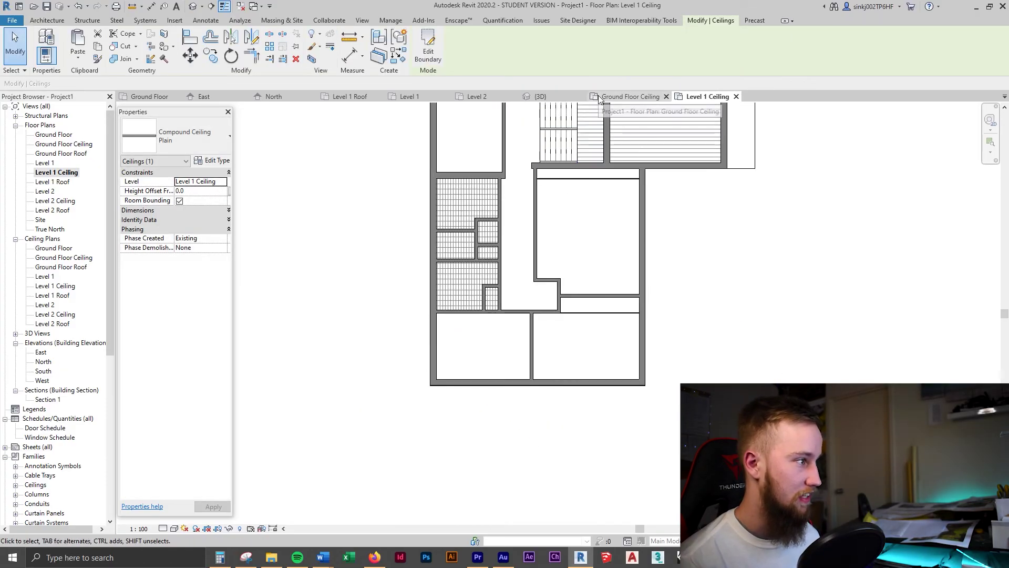
left_click(549, 96)
Orbit the 3D model from several angles to check the Level 1 ceilings
scroll(720, 292, "down", 3)
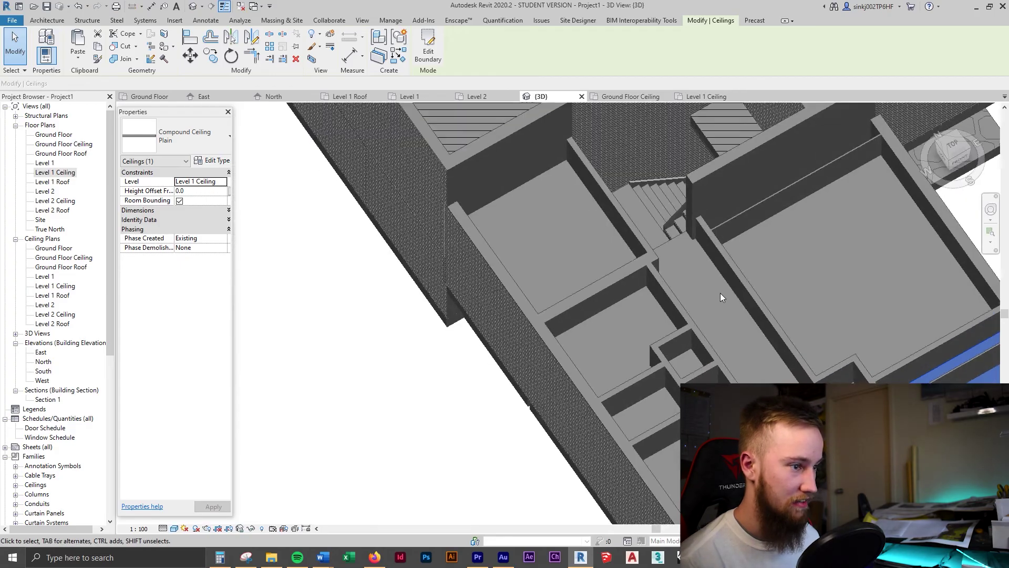
middle_click_drag(762, 315, 672, 349)
left_click(833, 288)
middle_click_drag(834, 288, 916, 234, "shift")
middle_click_drag(878, 389, 789, 338, "shift")
middle_click_drag(662, 380, 725, 420)
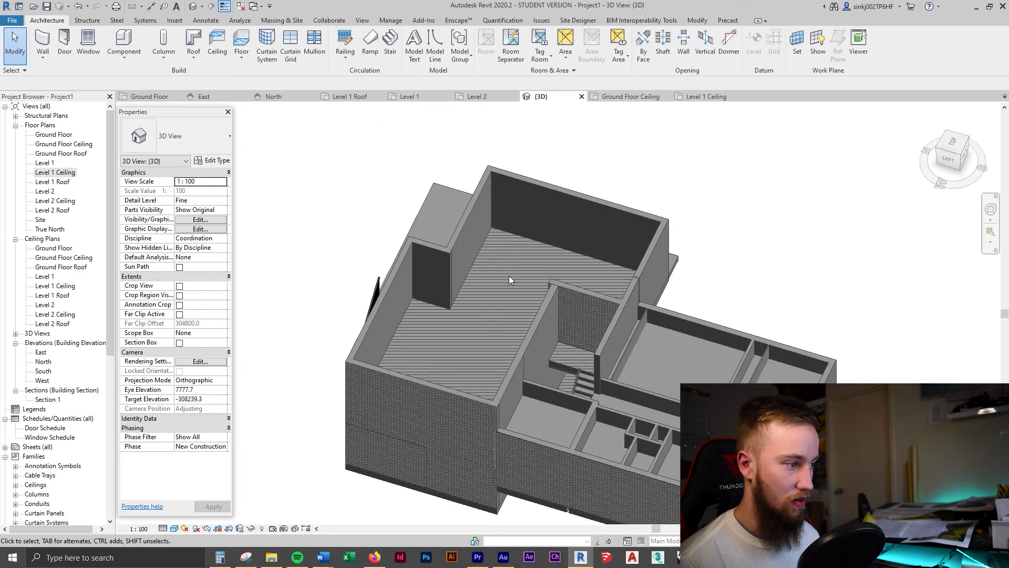
middle_click_drag(446, 322, 400, 329, "shift")
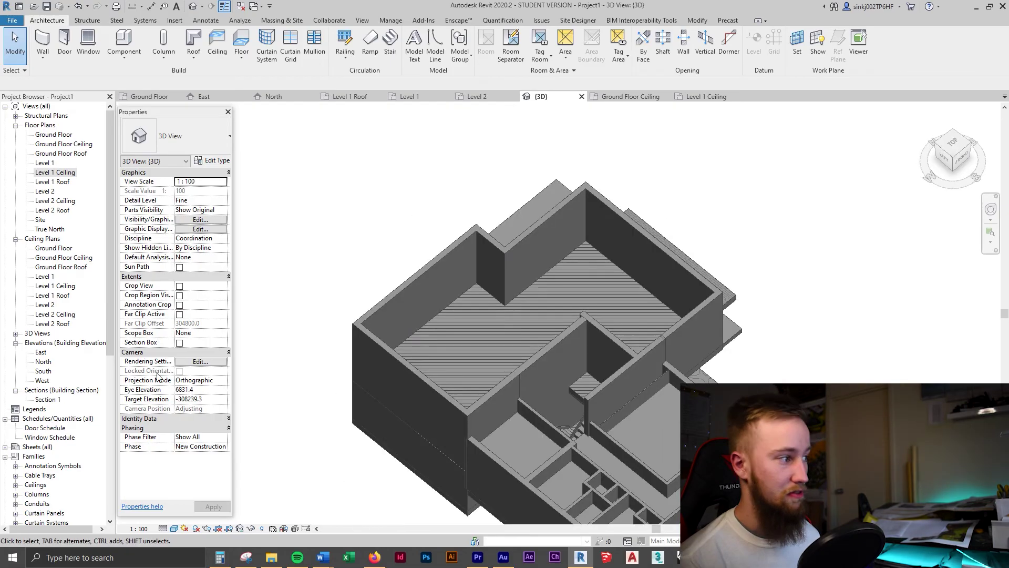
Open the Level 2 Ceiling plan and pan to the upper-floor outline
double_click(59, 204)
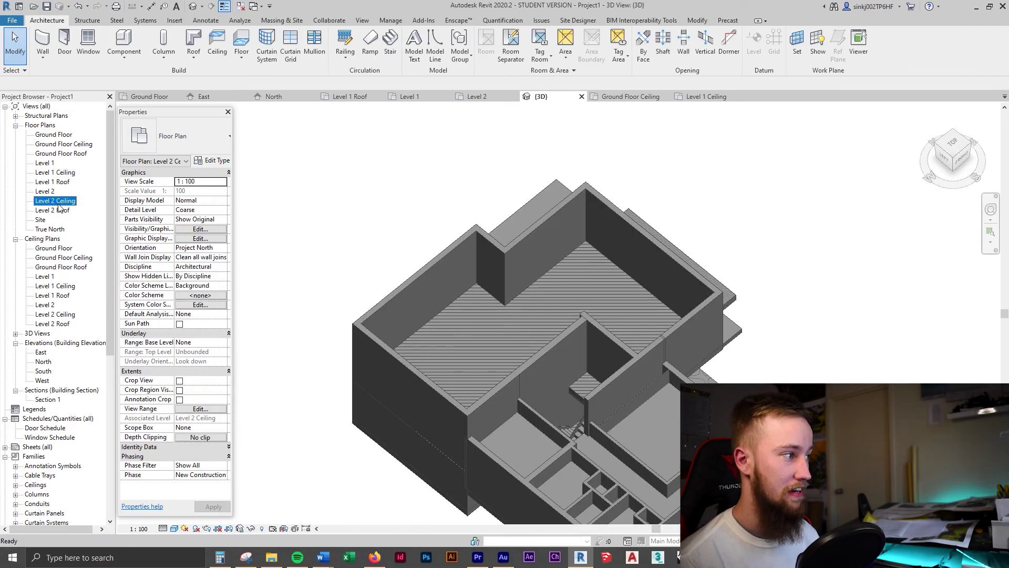
middle_click_drag(514, 421, 623, 327)
scroll(573, 390, "up", 2)
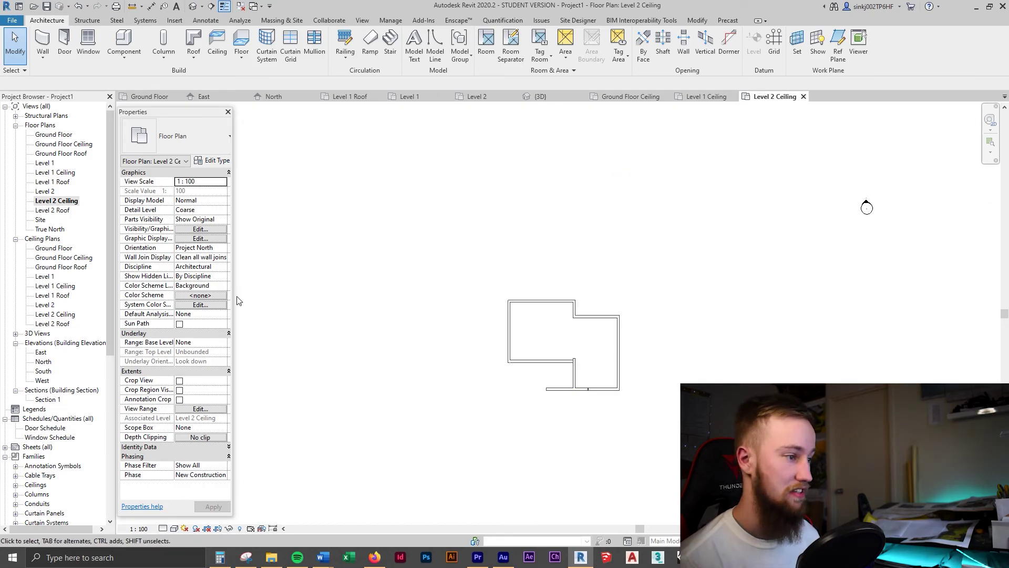
Set the view's phase to Existing
left_click(213, 477)
left_click(199, 484)
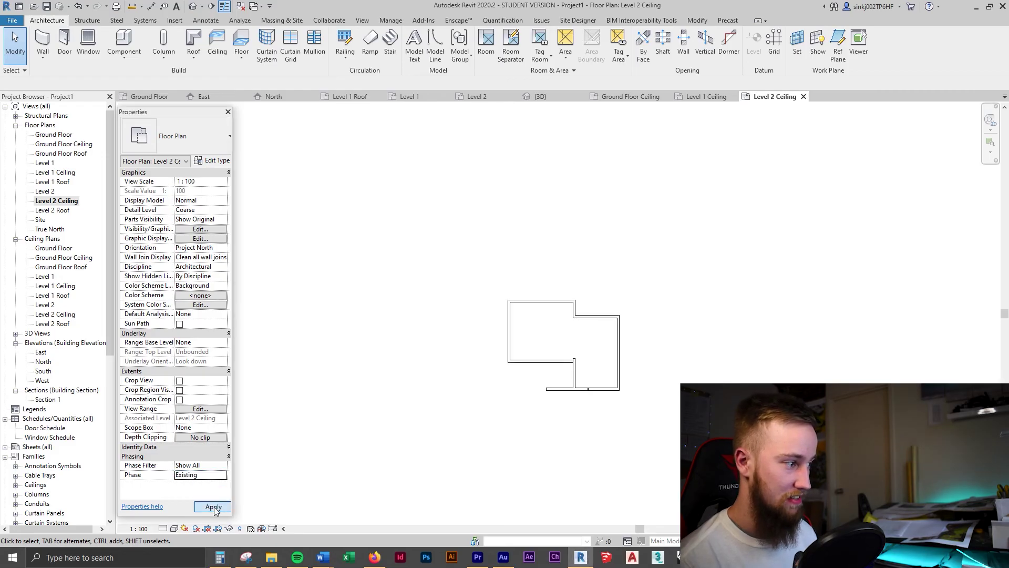
left_click(213, 507)
scroll(495, 282, "up", 2)
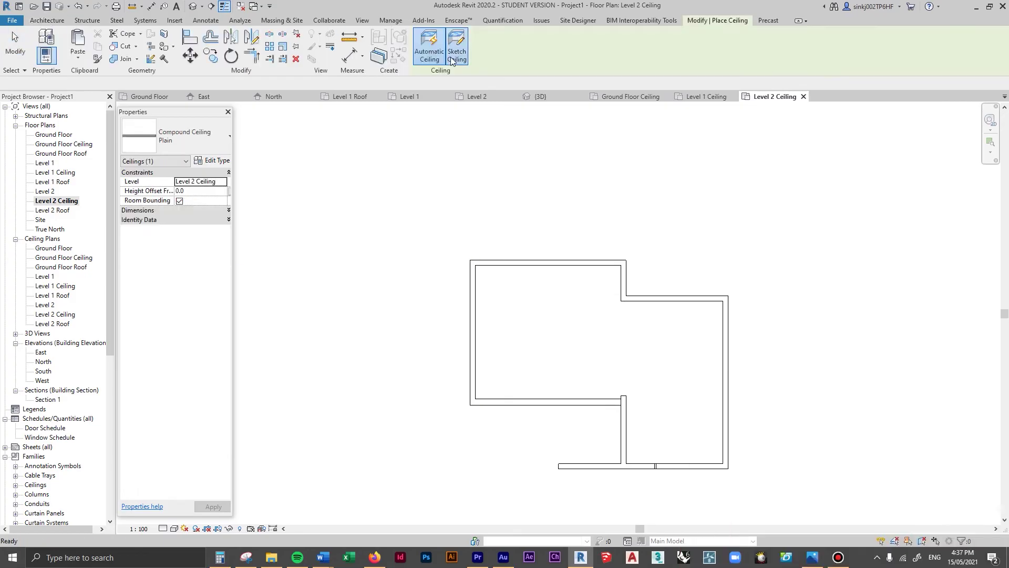
Complete the Level 2 ceiling boundary and finish the ceiling
left_click(478, 266)
scroll(635, 401, "up", 3)
left_click(593, 454)
left_click(820, 455)
scroll(667, 331, "down", 3)
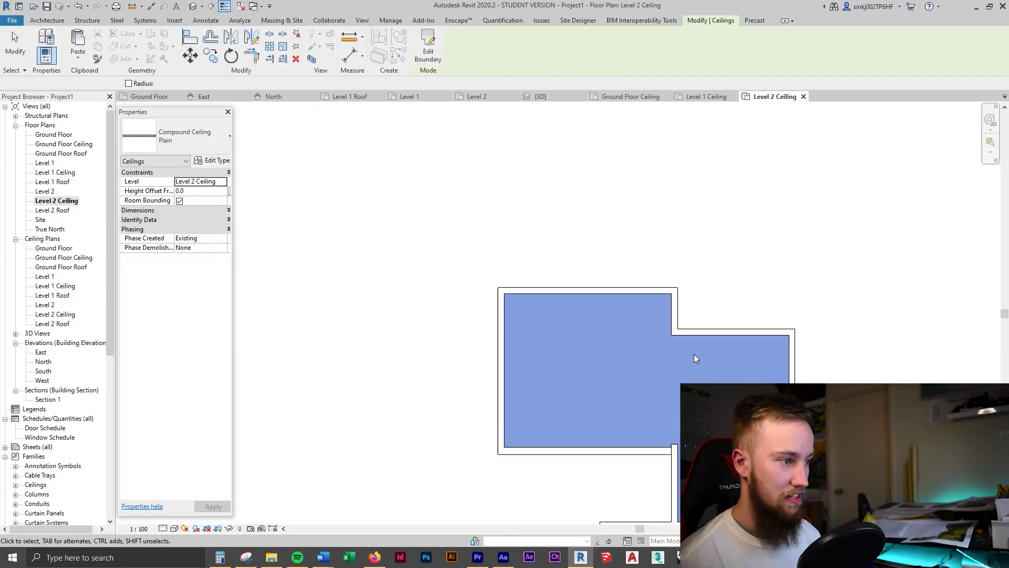
middle_click_drag(694, 354, 762, 264)
key("Escape")
Inspect the new Level 2 ceiling in the 3D view from different angles
left_click(540, 97)
scroll(686, 339, "down", 2)
left_click(531, 310)
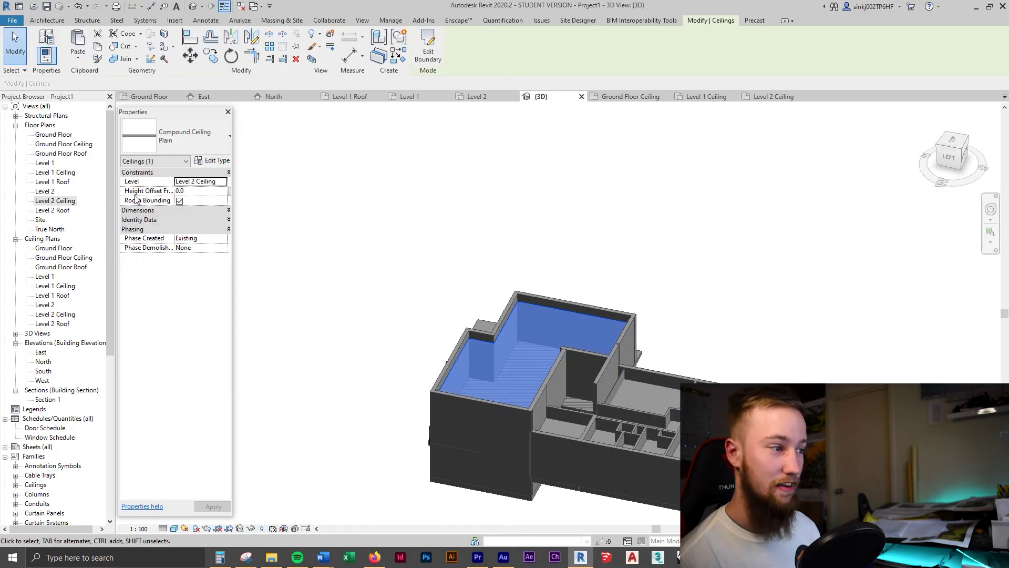
key("Escape")
middle_click_drag(550, 330, 469, 371, "shift")
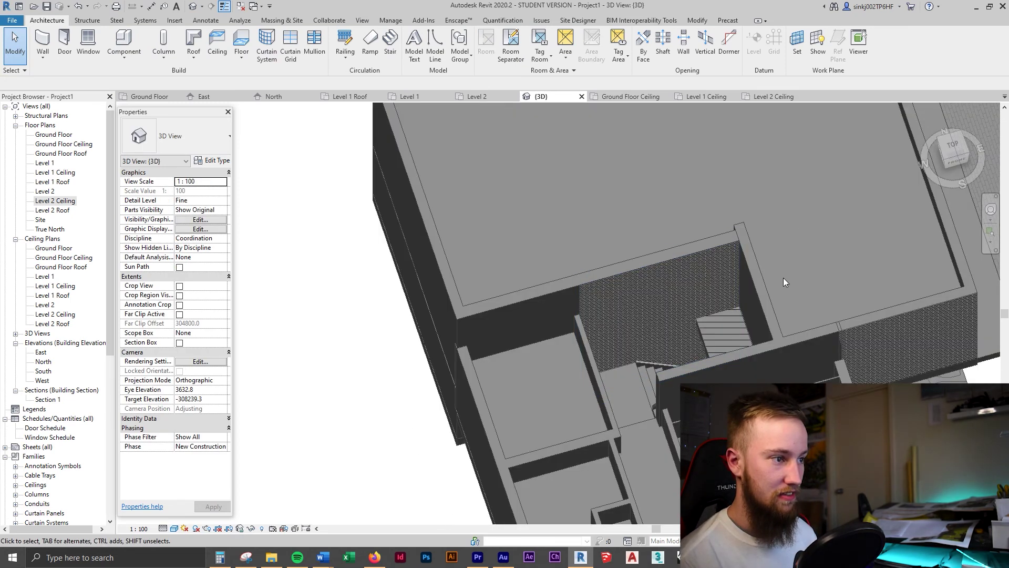
scroll(784, 280, "down", 2)
middle_click_drag(784, 282, 859, 286, "shift")
middle_click_drag(602, 486, 636, 368)
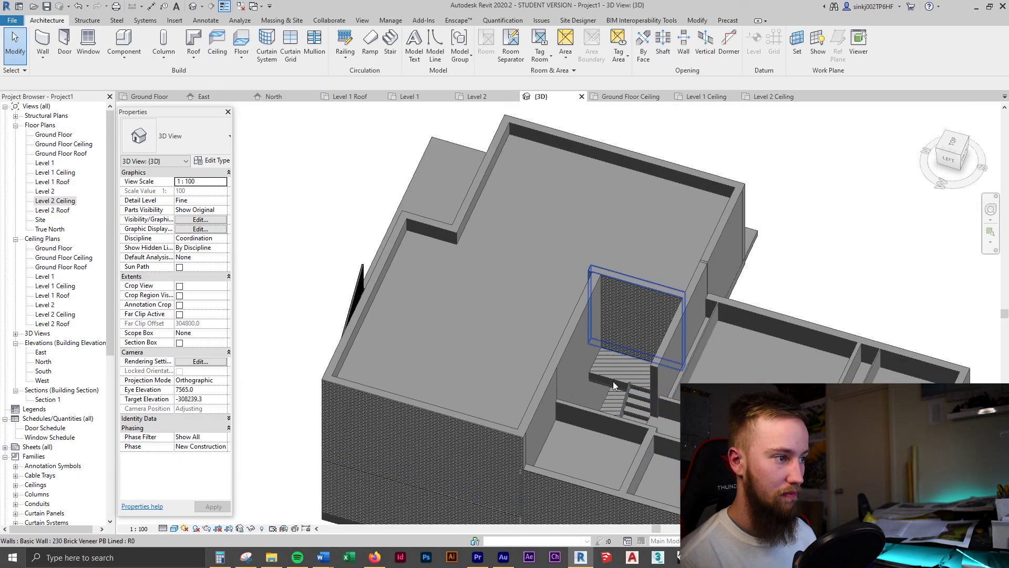
left_click(491, 170)
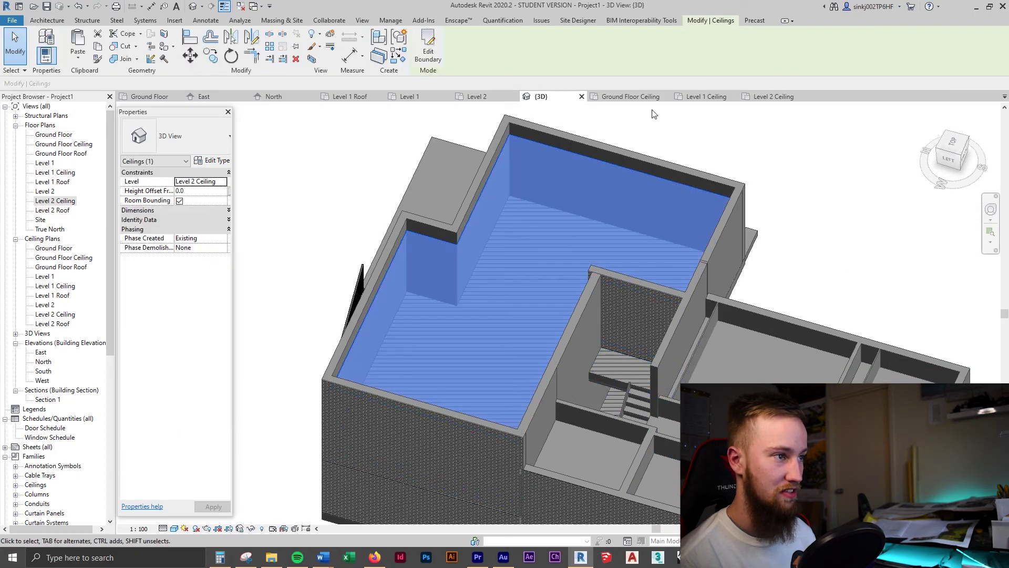
Return to the Level 2 Ceiling plan and clear the selection
left_click(775, 97)
scroll(683, 371, "up", 4)
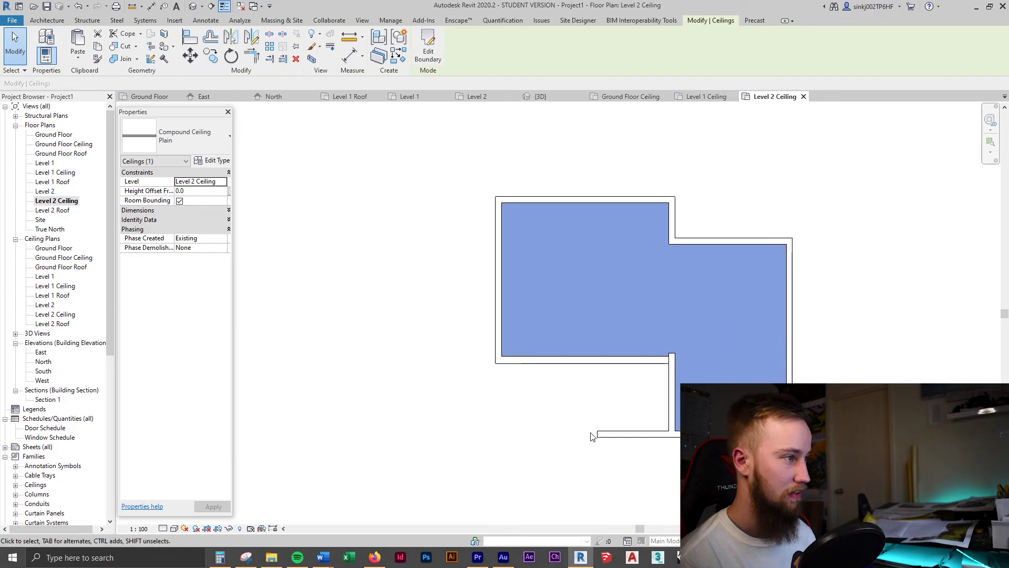
left_click(269, 324)
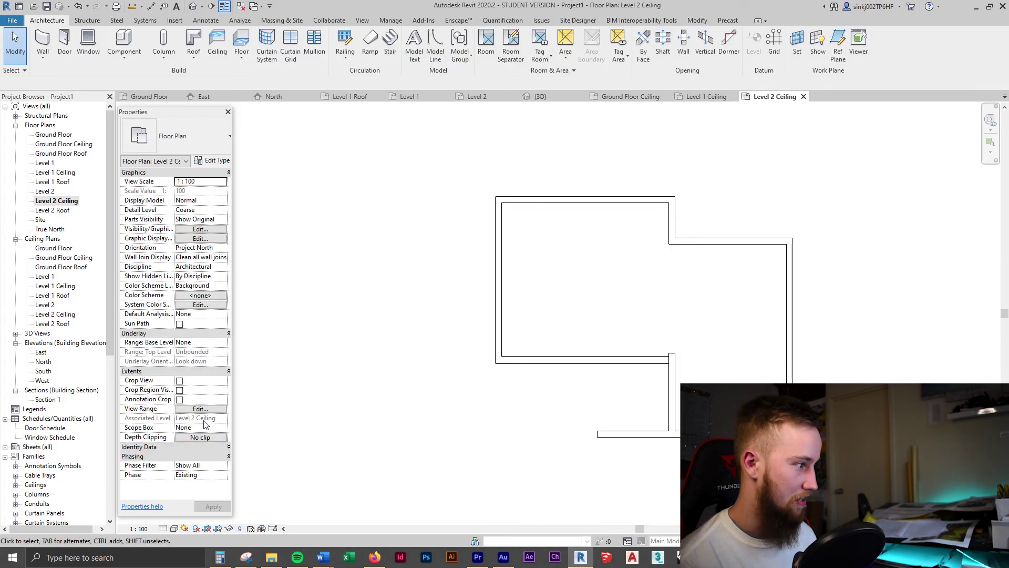
left_click(221, 344)
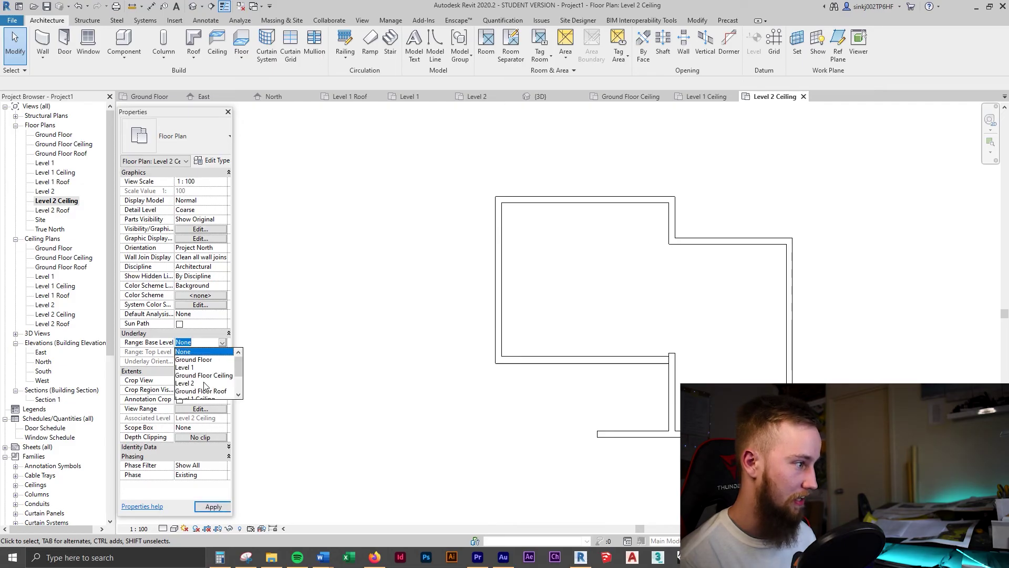
Set the plan's Underlay Base Level to Level 2
left_click(204, 383)
scroll(657, 406, "up", 3)
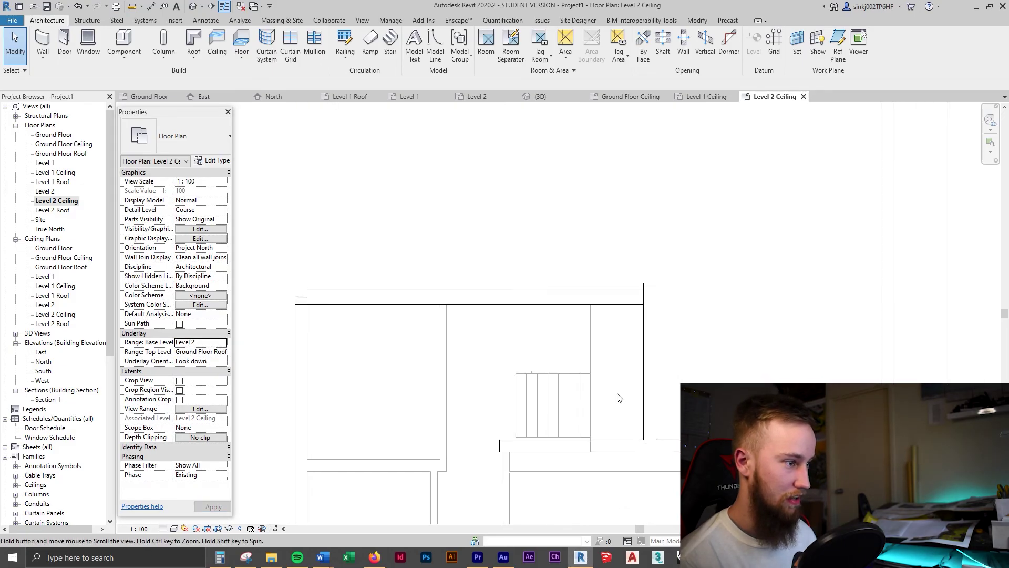
left_click(624, 367)
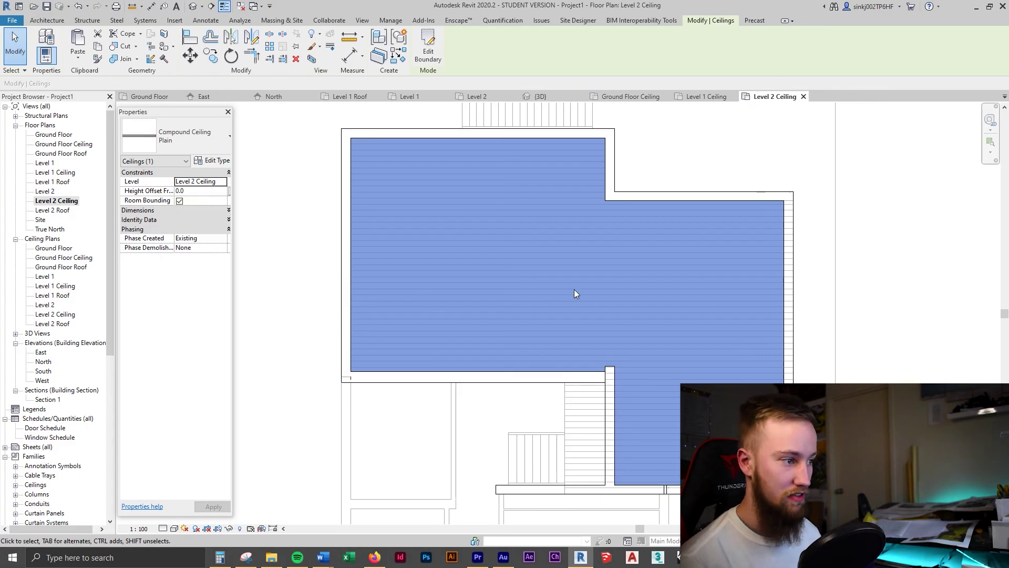
left_click(269, 147)
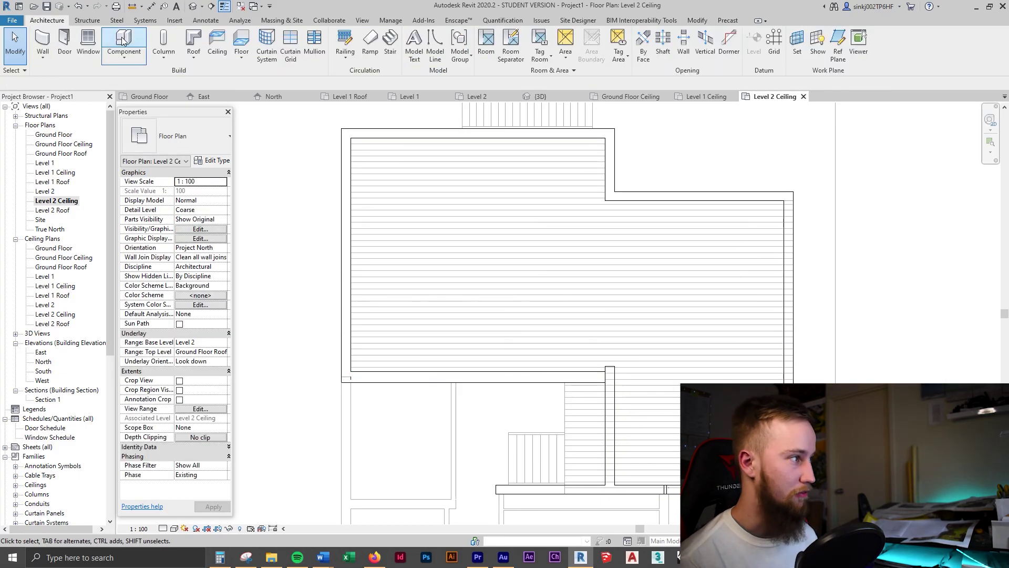
Sketch a rectangular ceiling over the stair area and view it in 3D
left_click(217, 43)
left_click(430, 42)
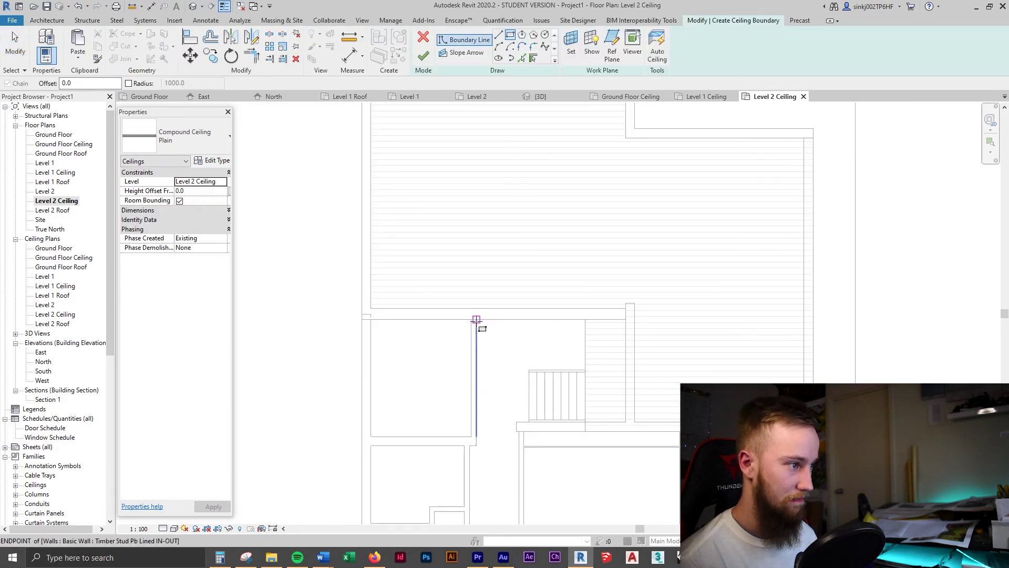
left_click(477, 320)
left_click(625, 421)
scroll(628, 423, "up", 2)
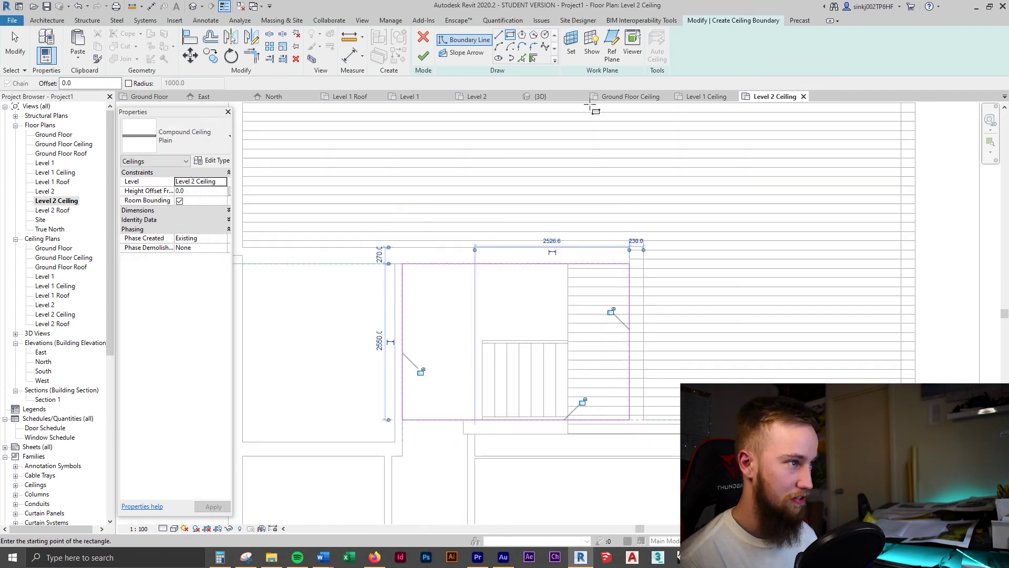
left_click(425, 57)
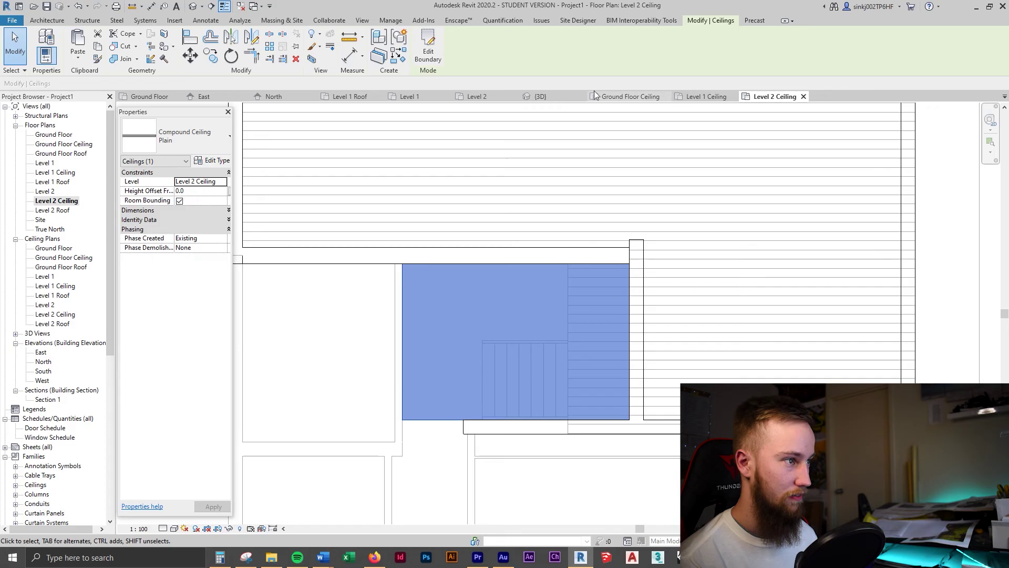
left_click(572, 95)
middle_click_drag(726, 354, 622, 424, "shift")
scroll(651, 342, "up", 4)
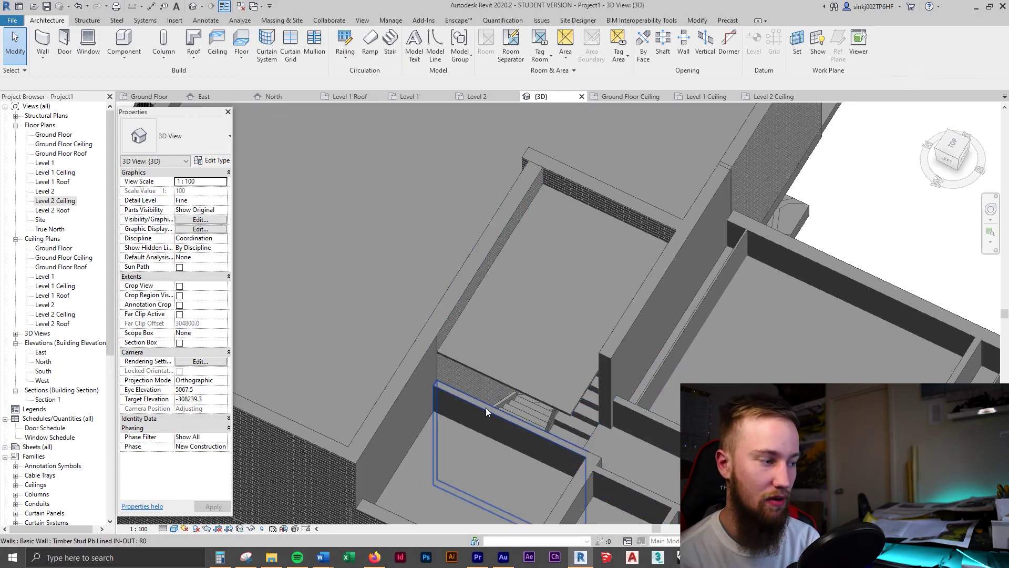
Select the timber stud wall beside the stair in the 3D view
middle_click_drag(585, 417, 634, 401, "shift")
scroll(677, 277, "up", 5)
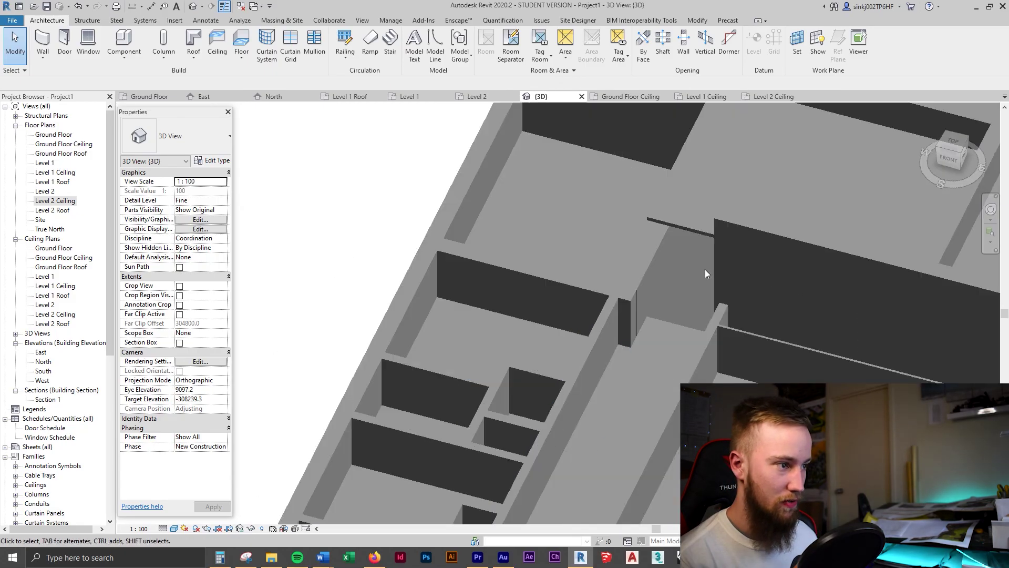
middle_click_drag(650, 260, 664, 360, "shift")
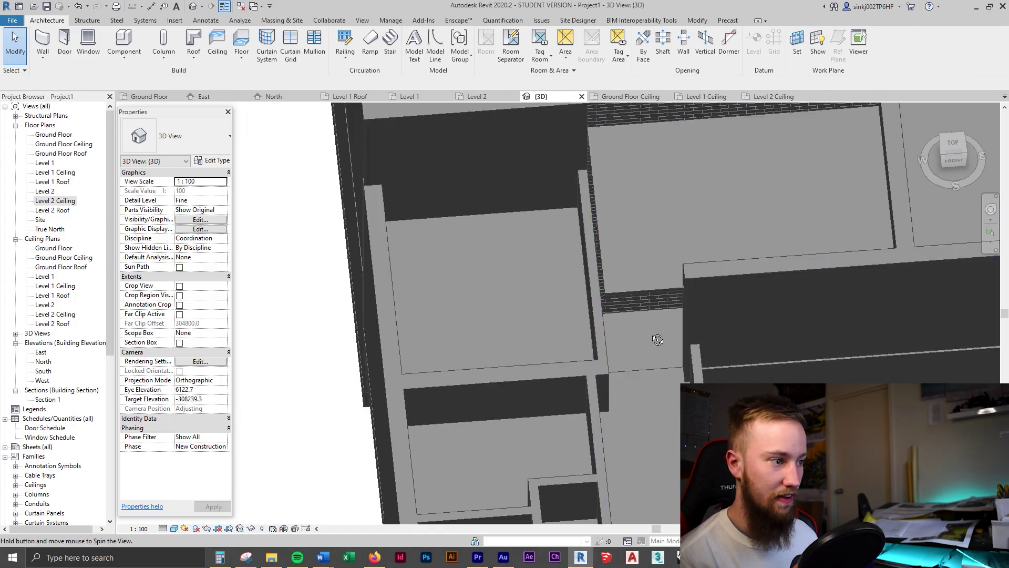
middle_click_drag(677, 340, 811, 321, "shift")
left_click(797, 282)
middle_click_drag(797, 283, 694, 418, "shift")
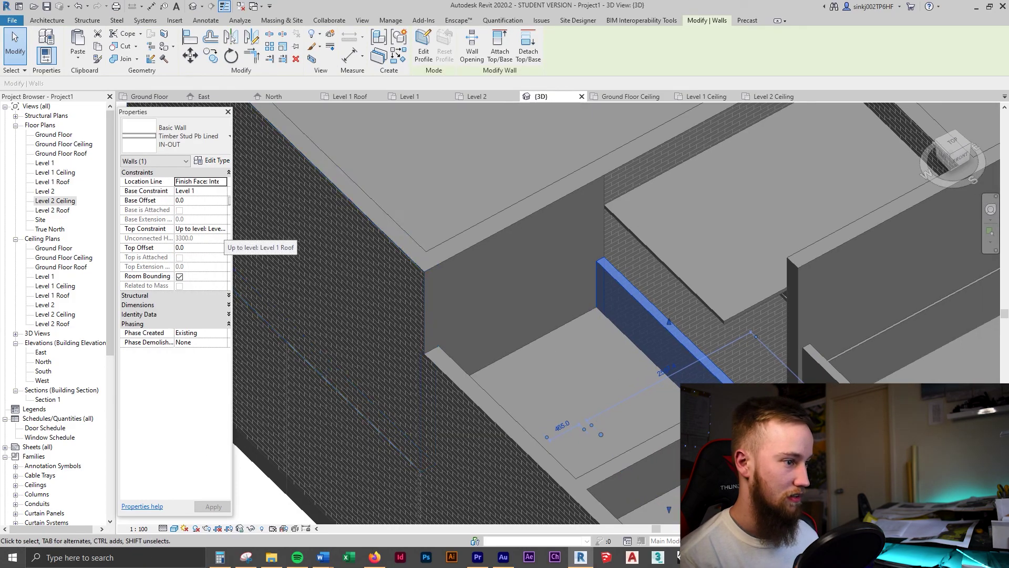
scroll(697, 414, "down", 3)
middle_click_drag(697, 414, 620, 331, "shift")
middle_click_drag(757, 431, 676, 313)
middle_click_drag(688, 236, 185, 185, "shift")
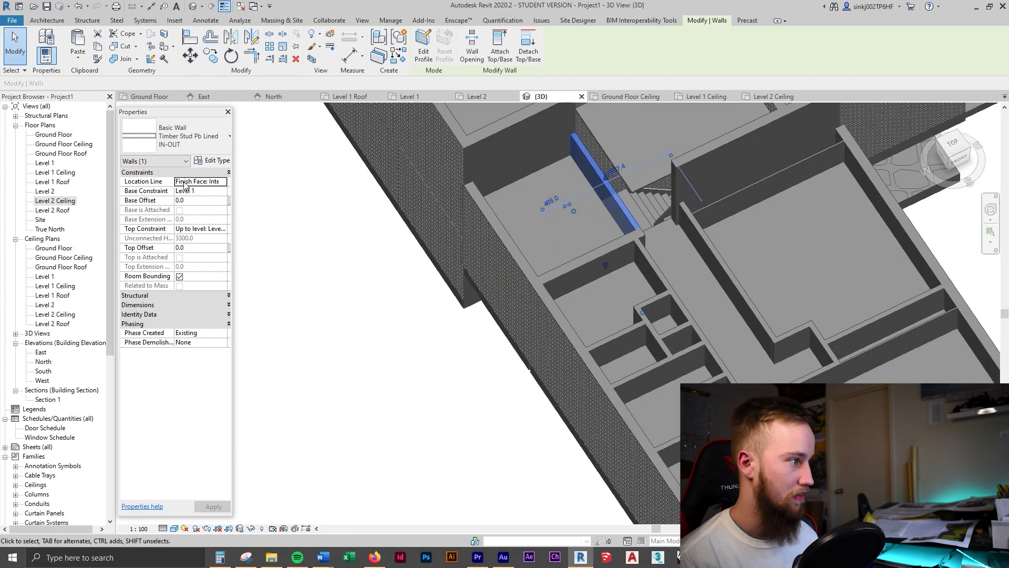
Set the stud wall's Top Constraint to Up to level: Level 2 Roof
left_click(220, 230)
left_click(221, 229)
scroll(233, 273, "down", 1)
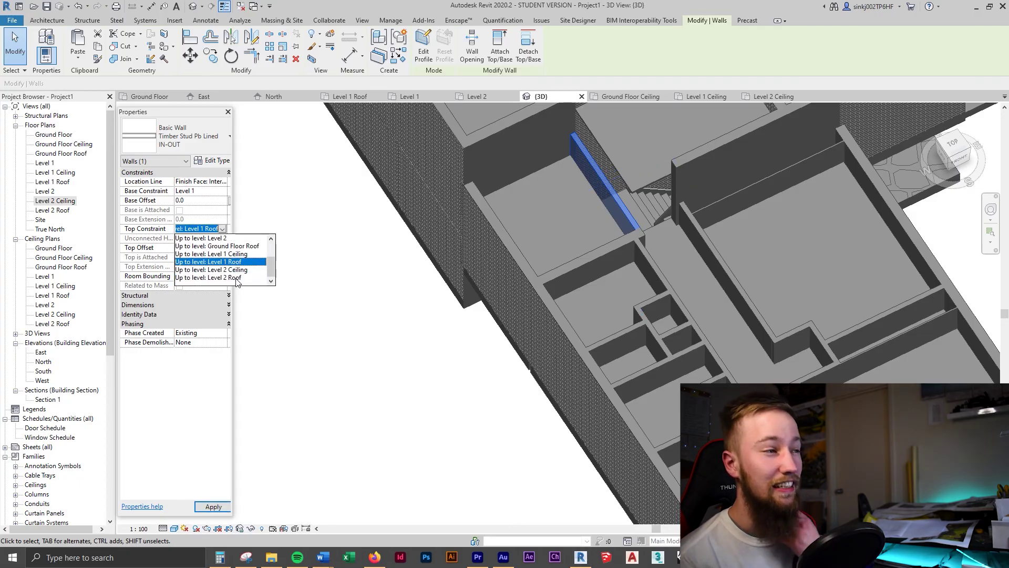
left_click(236, 278)
middle_click_drag(664, 186, 624, 344, "shift")
left_click(620, 360)
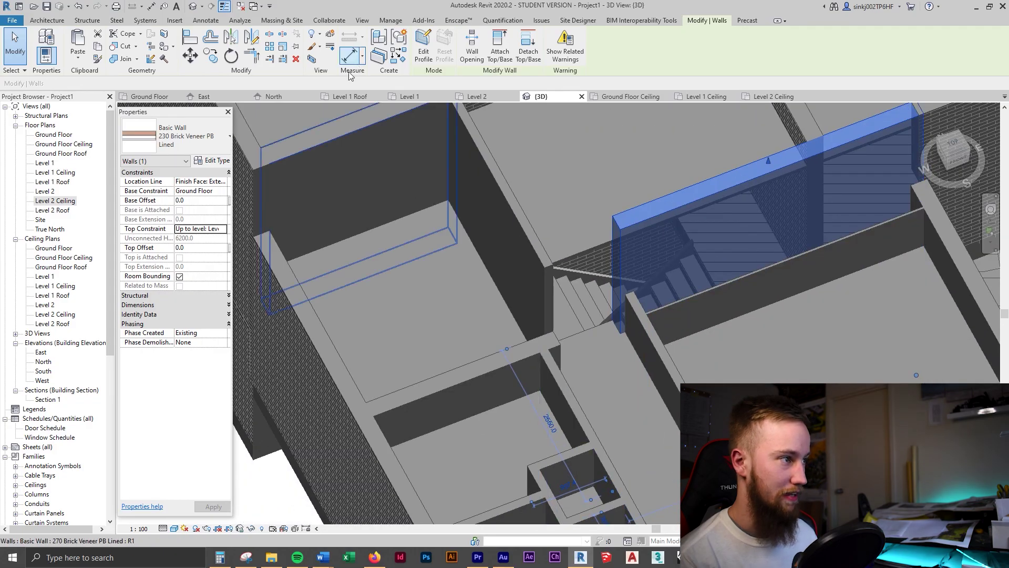
left_click(410, 96)
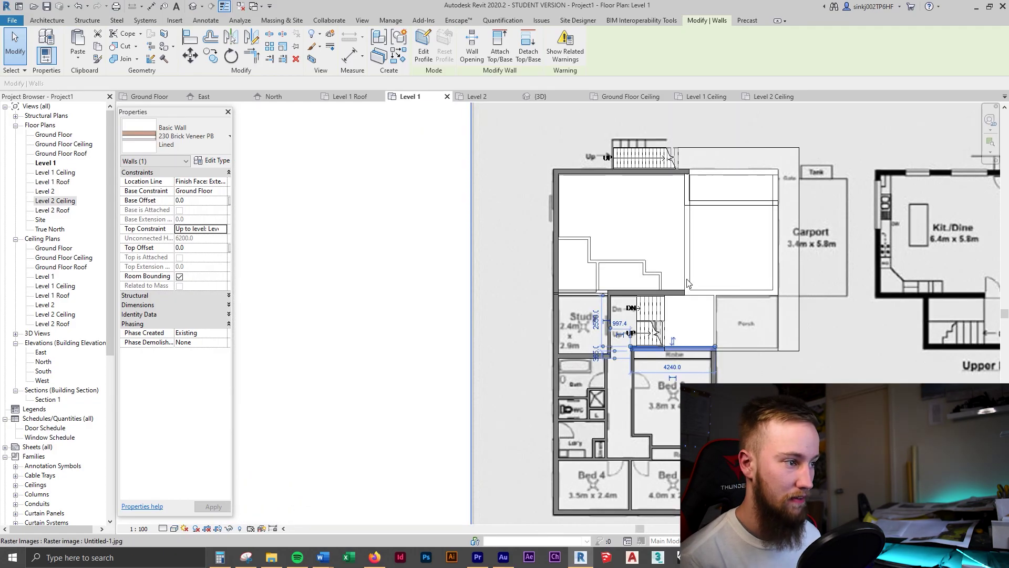
Drag the brick veneer wall's end grip left to meet the Study wall
scroll(643, 380, "up", 5)
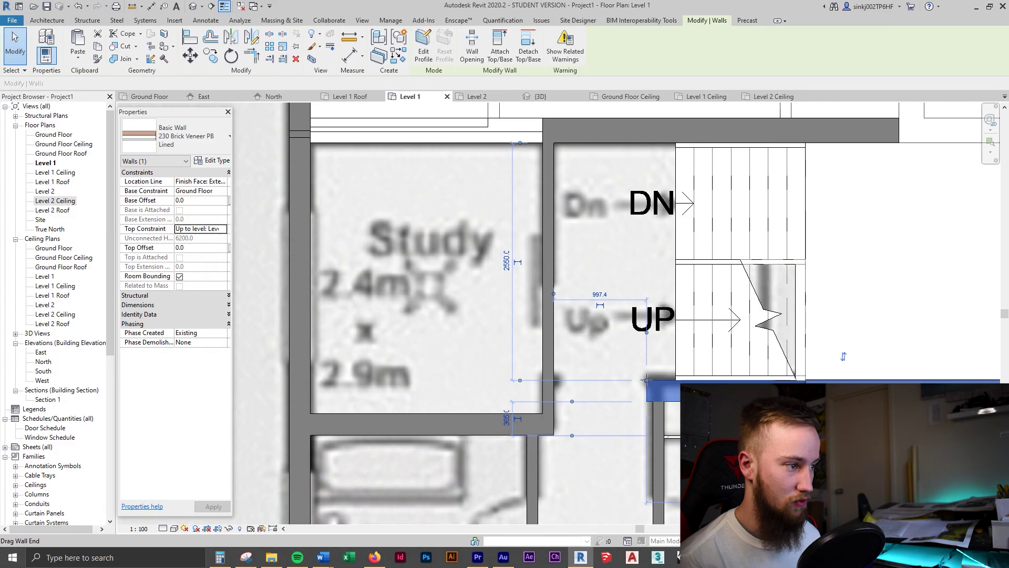
key("r")
key("s")
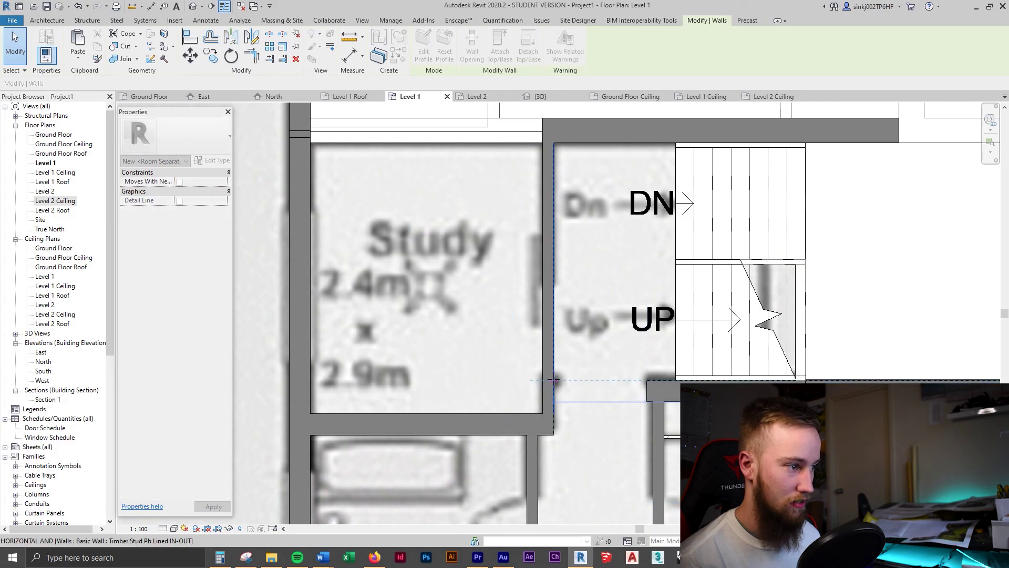
left_click_drag(556, 379, 555, 379)
left_click(621, 407)
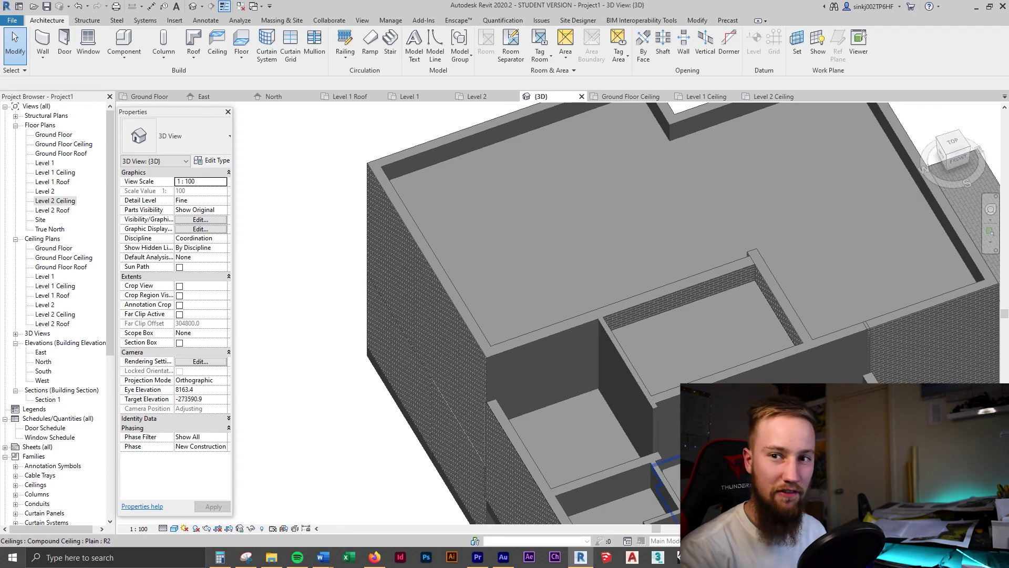
Orbit the 3D model toward its left side to review the ceilings
scroll(684, 469, "down", 3)
middle_click_drag(684, 469, 761, 347, "shift")
scroll(702, 349, "down", 3)
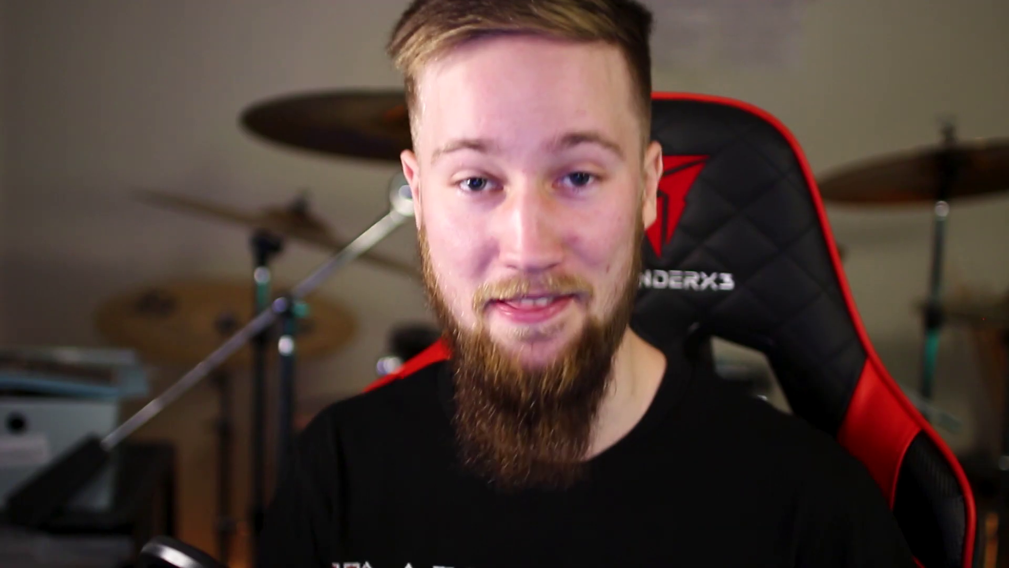